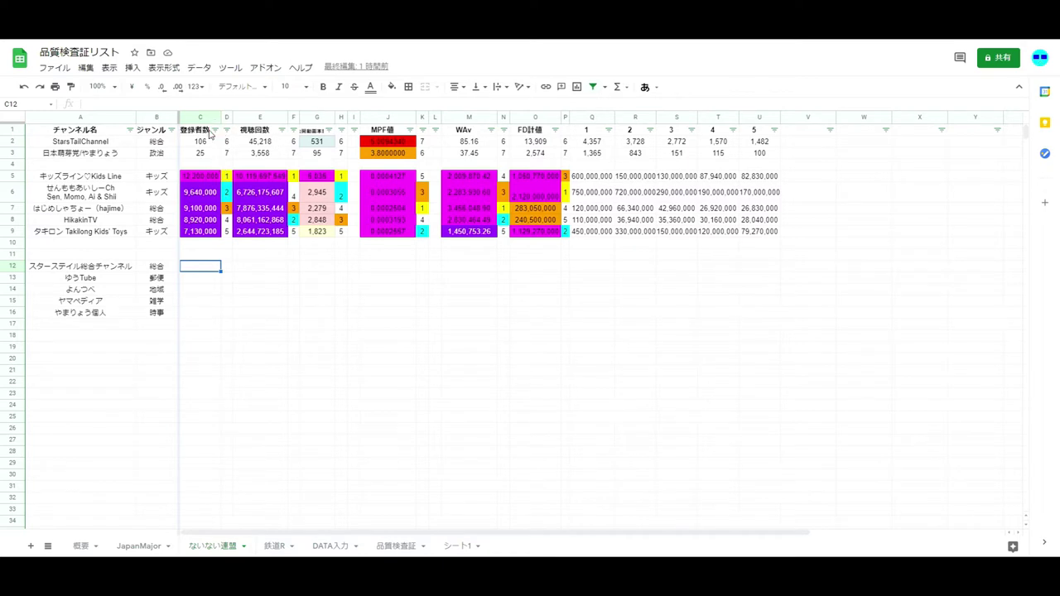
Examine the subscriber, view and public video count headings and the top-five video view counts in row 5
click(202, 132)
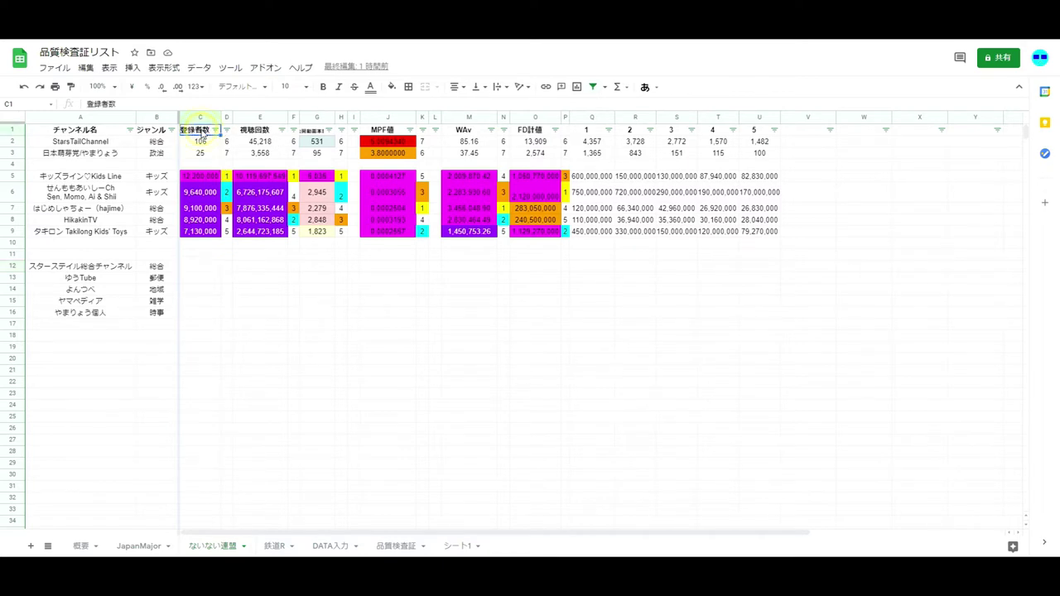
click(261, 133)
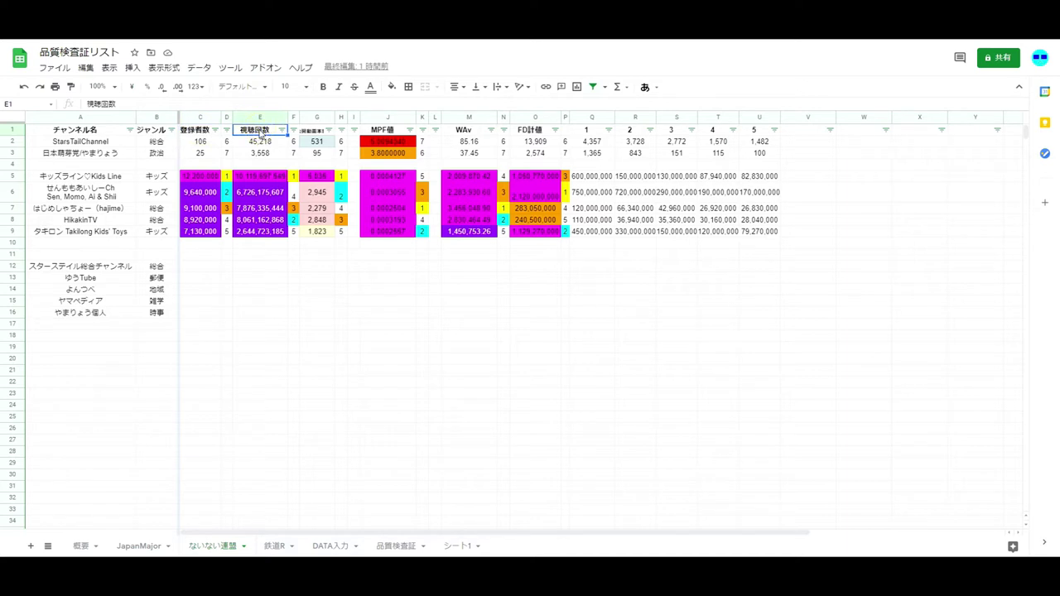
click(316, 132)
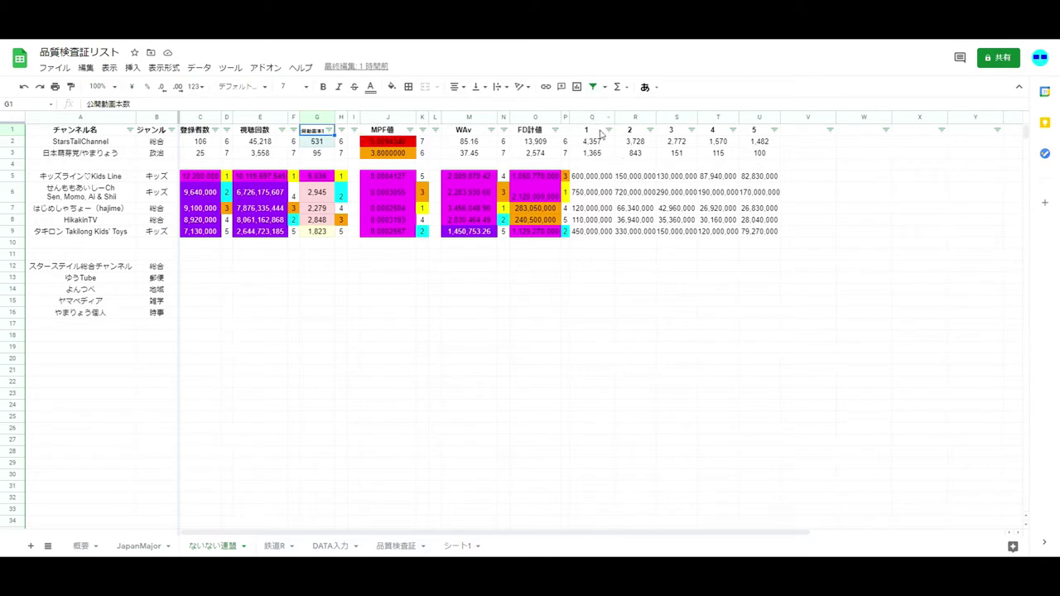
click(606, 175)
click(641, 177)
click(687, 176)
click(709, 176)
click(764, 177)
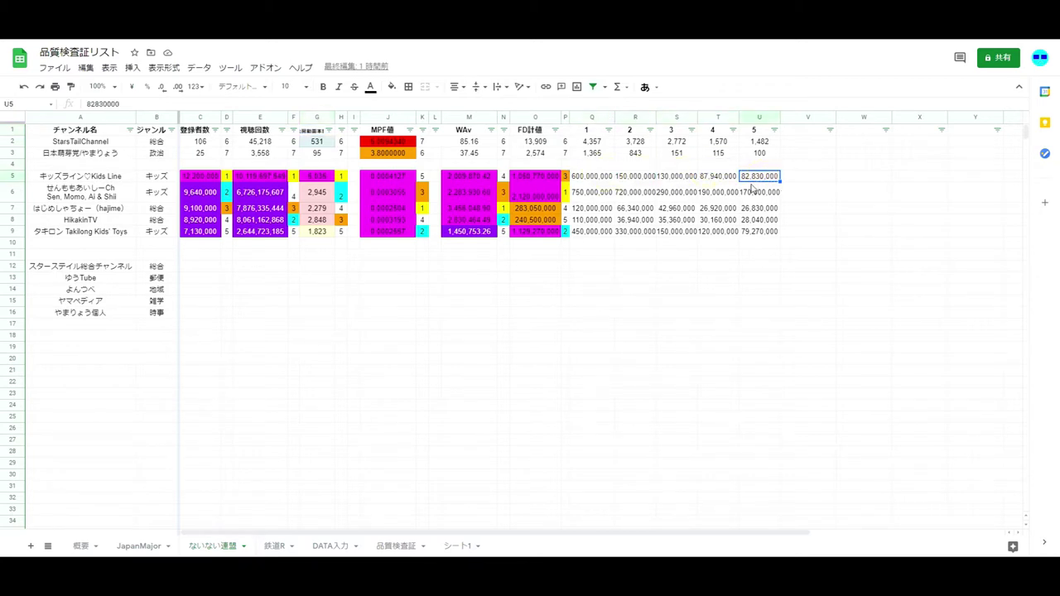
Look up the subscriber count on the own YouTube channel page and enter 131 in C12 for スターステイル総合チャンネル
click(214, 265)
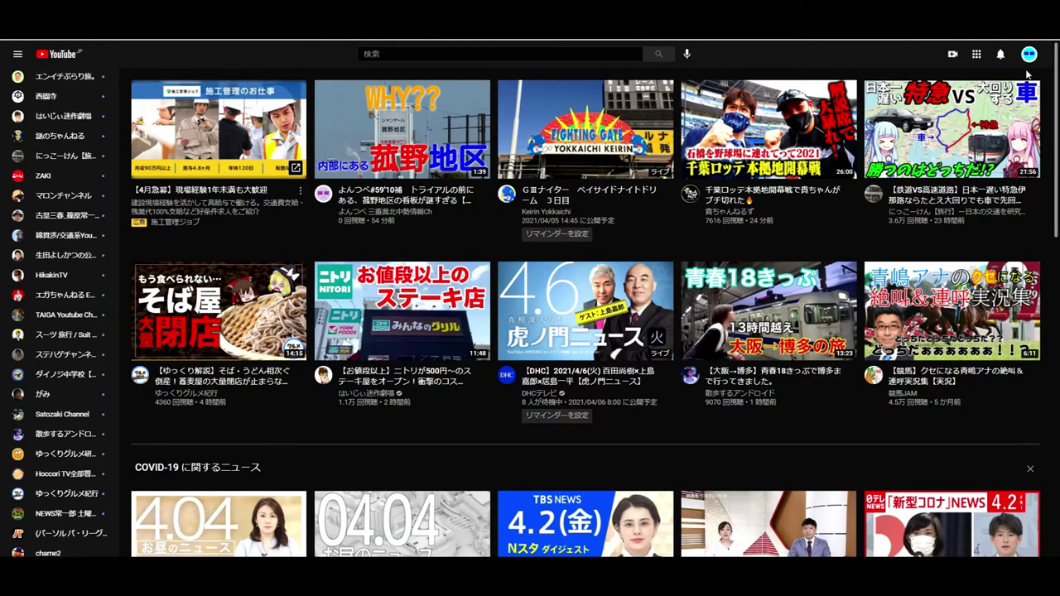
click(1026, 56)
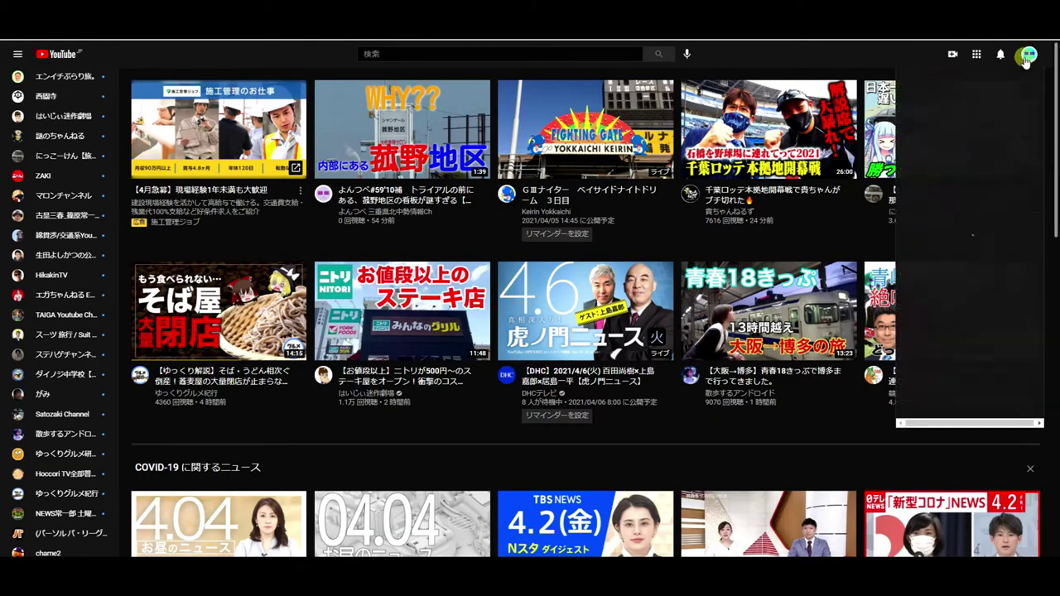
click(956, 126)
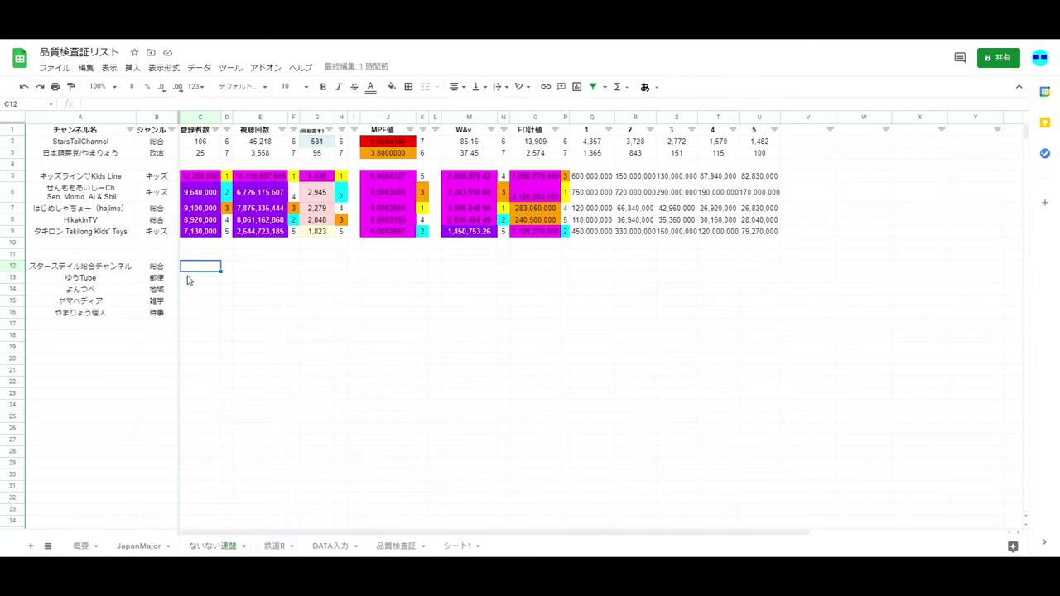
text(131)
key(Tab)
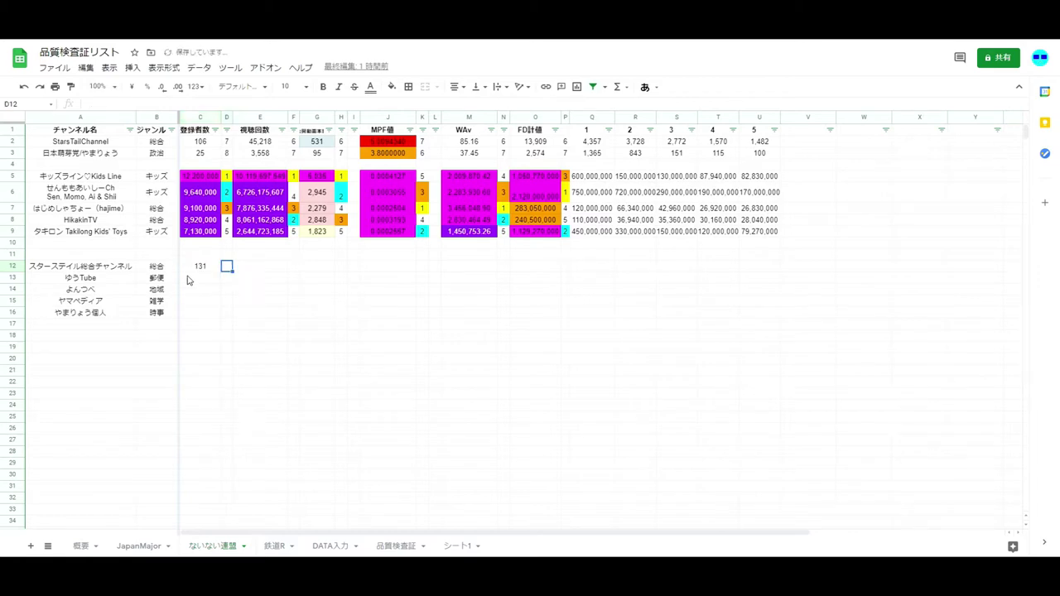
key(Tab)
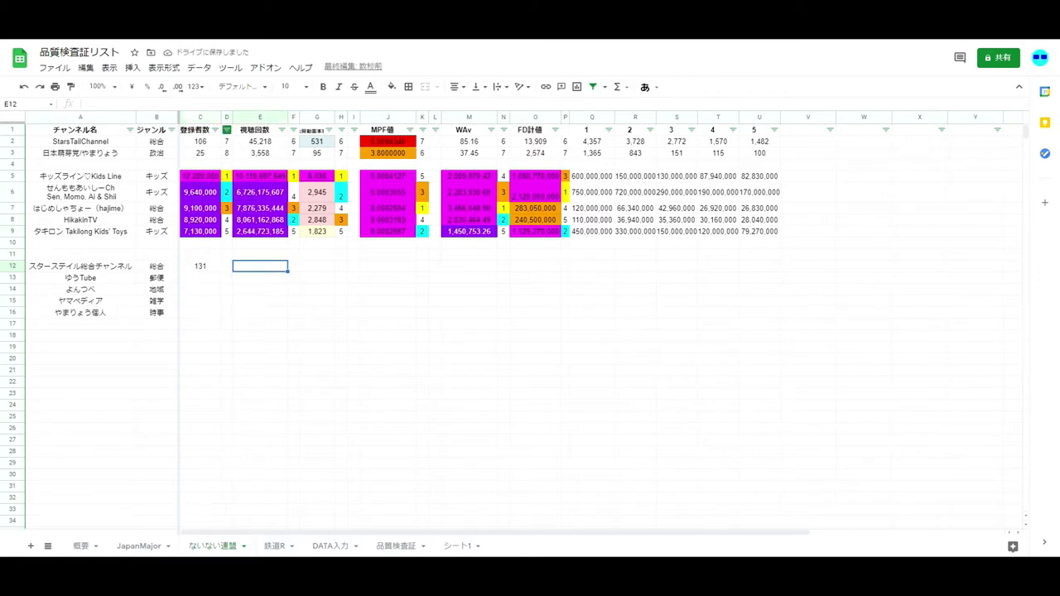
Look up the channel's total views in its YouTube overview and enter 64,359 as the 視聴回数 in E12
key(ctrl+Tab)
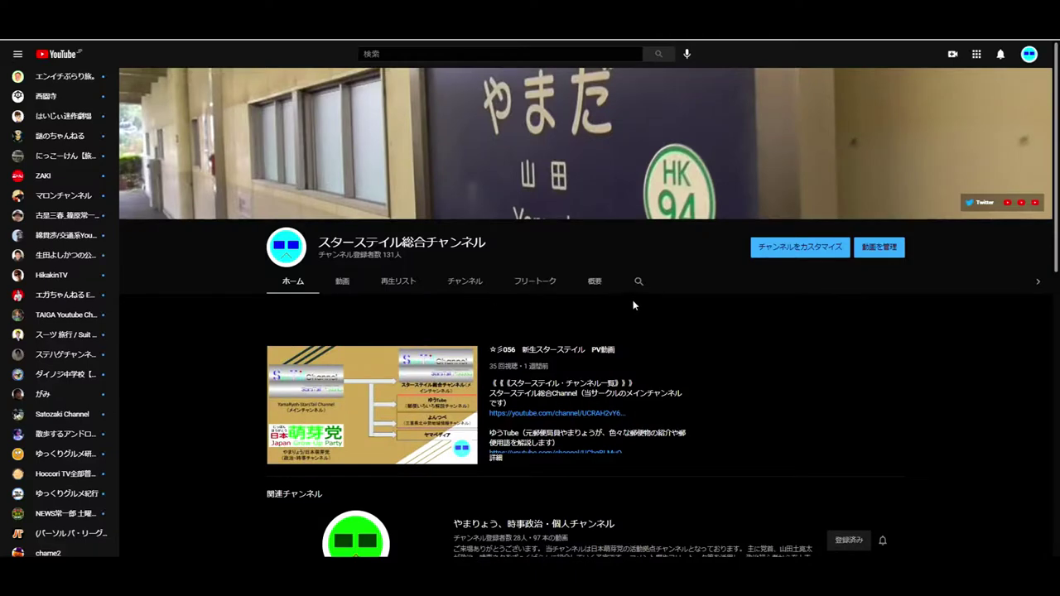
click(597, 285)
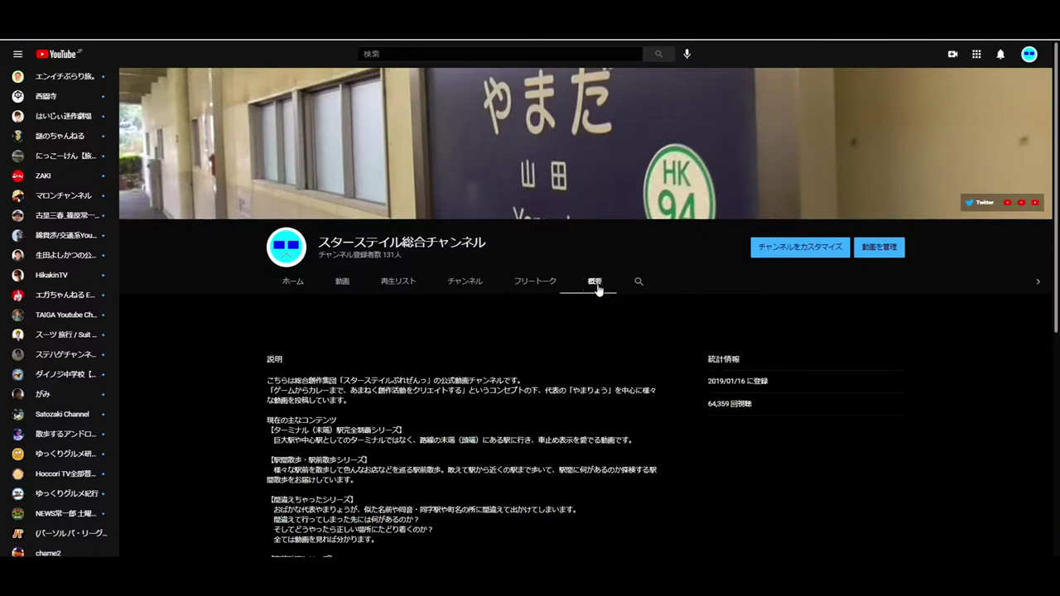
double_click(712, 404)
key(ctrl+shift+Tab)
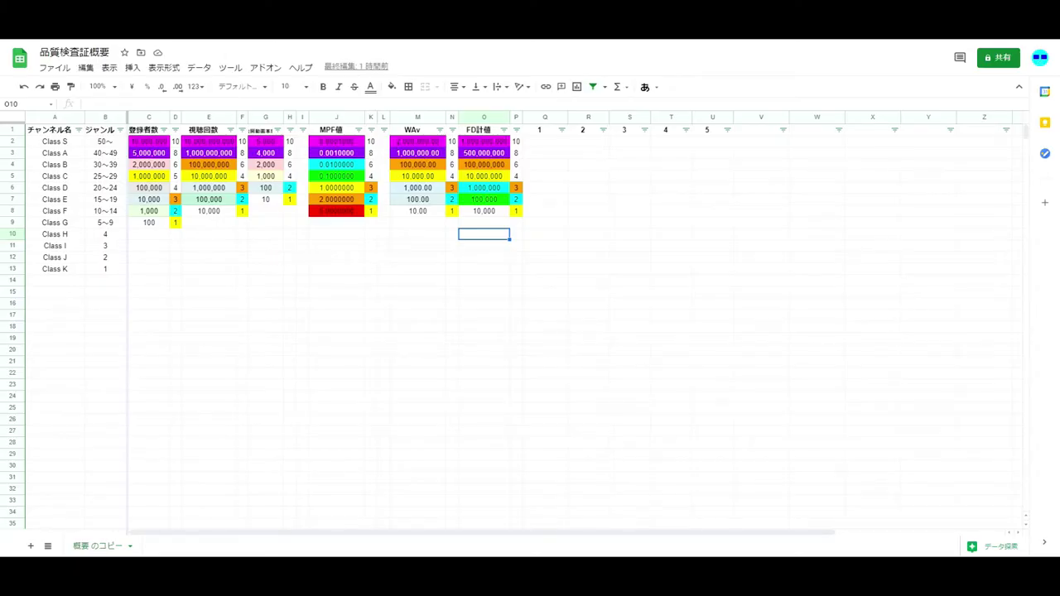
key(ctrl+shift+Tab)
click(260, 265)
text(64,859)
key(Tab)
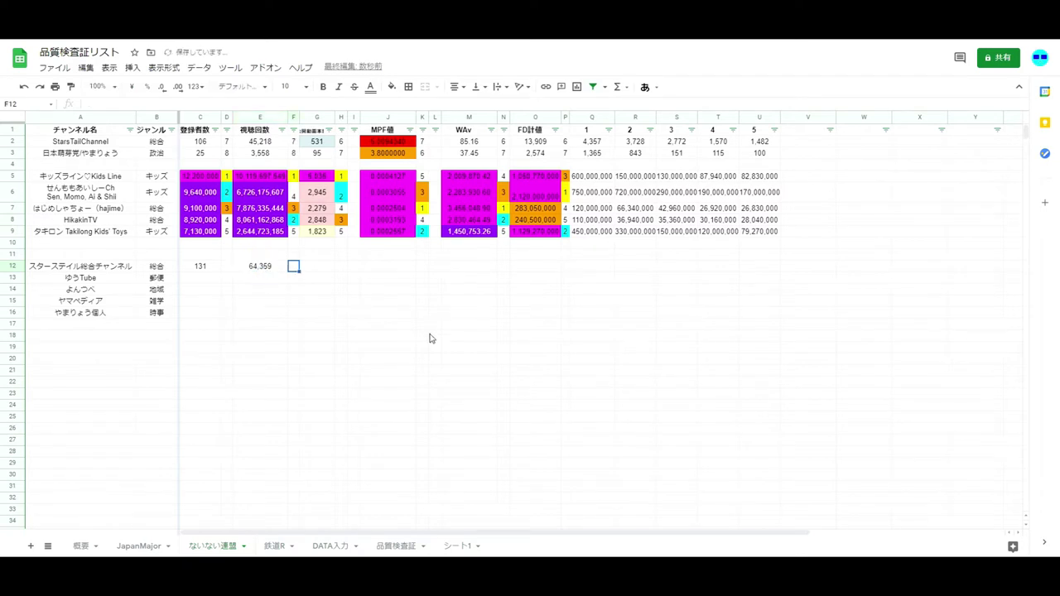
key(Tab)
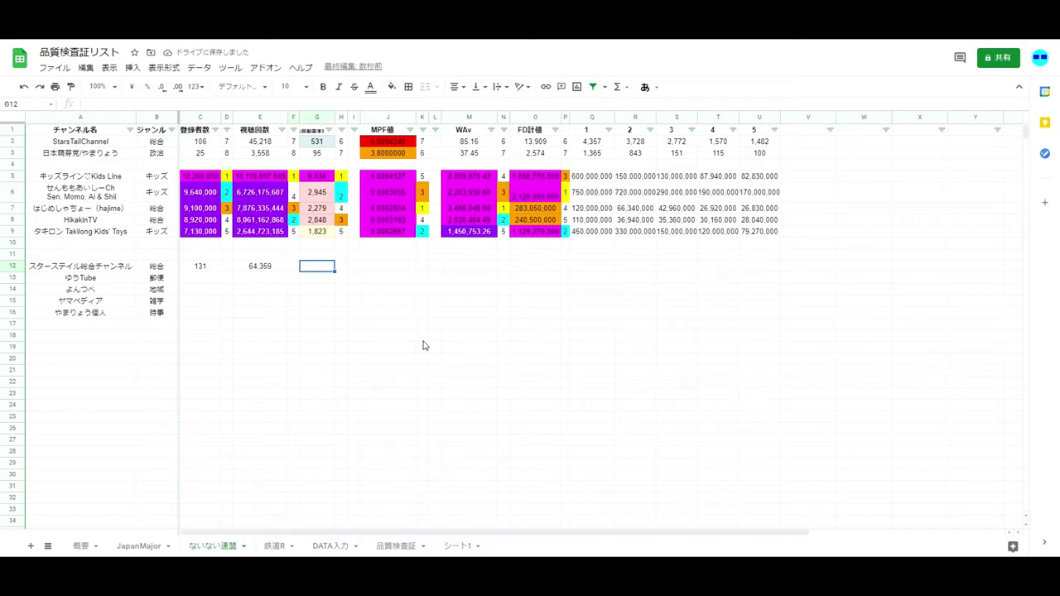
Open the channel's full upload playlist on YouTube for the video count and enter 576 as 公開動画本数 in G12
key(ctrl+Tab)
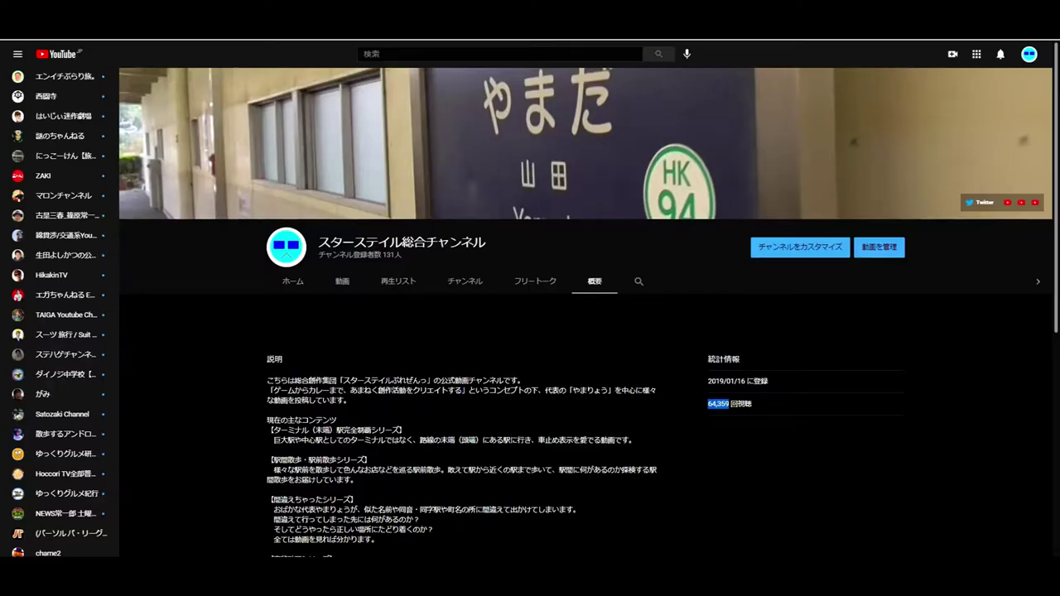
click(291, 287)
scroll(357, 341, down, 4)
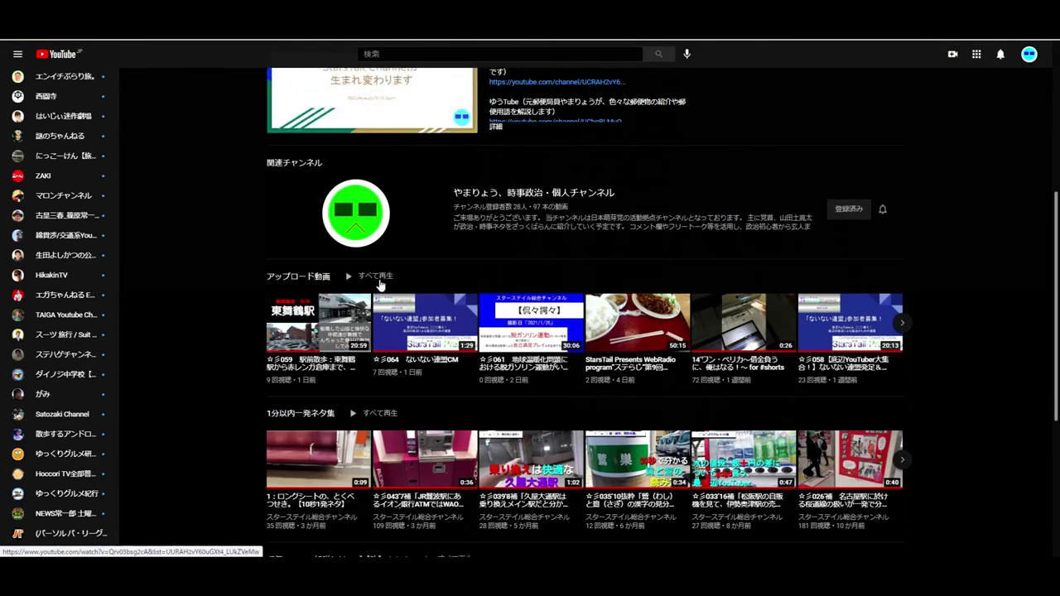
click(379, 281)
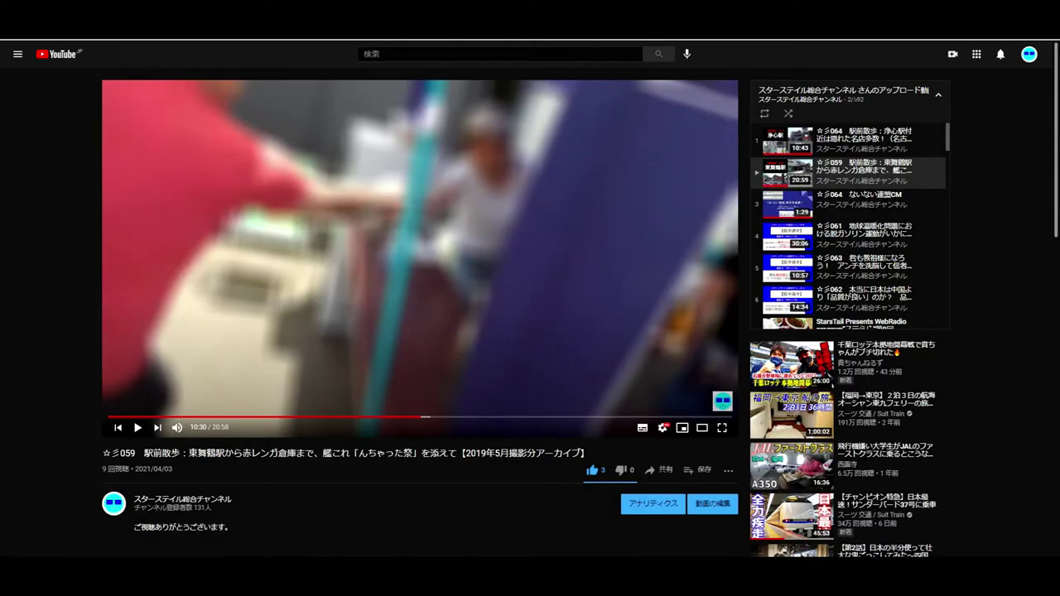
click(948, 136)
mouse_move(948, 130)
mouse_down()
mouse_move(952, 143)
mouse_move(952, 127)
mouse_up()
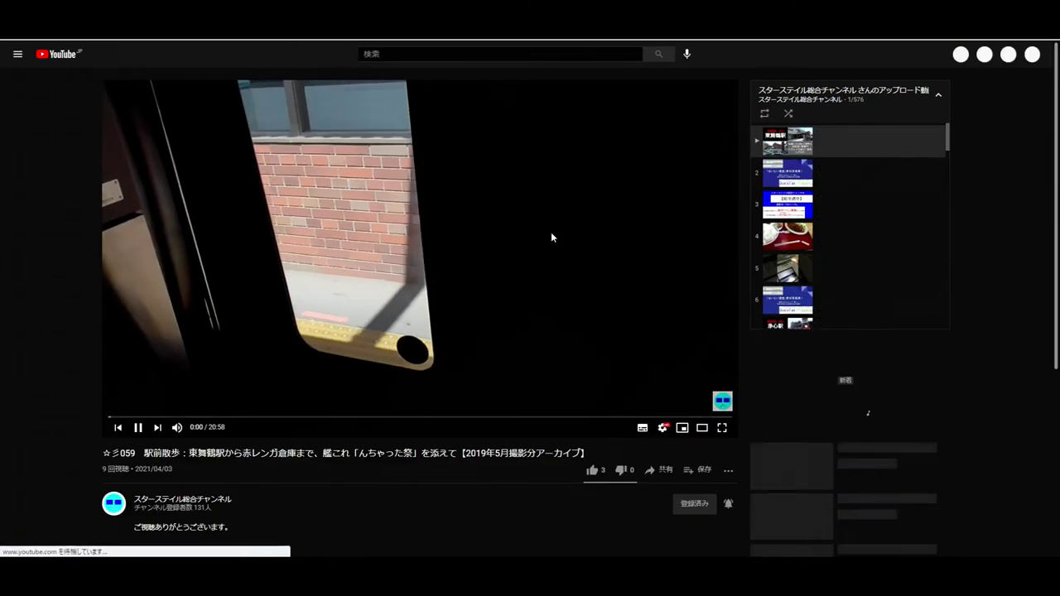
click(551, 232)
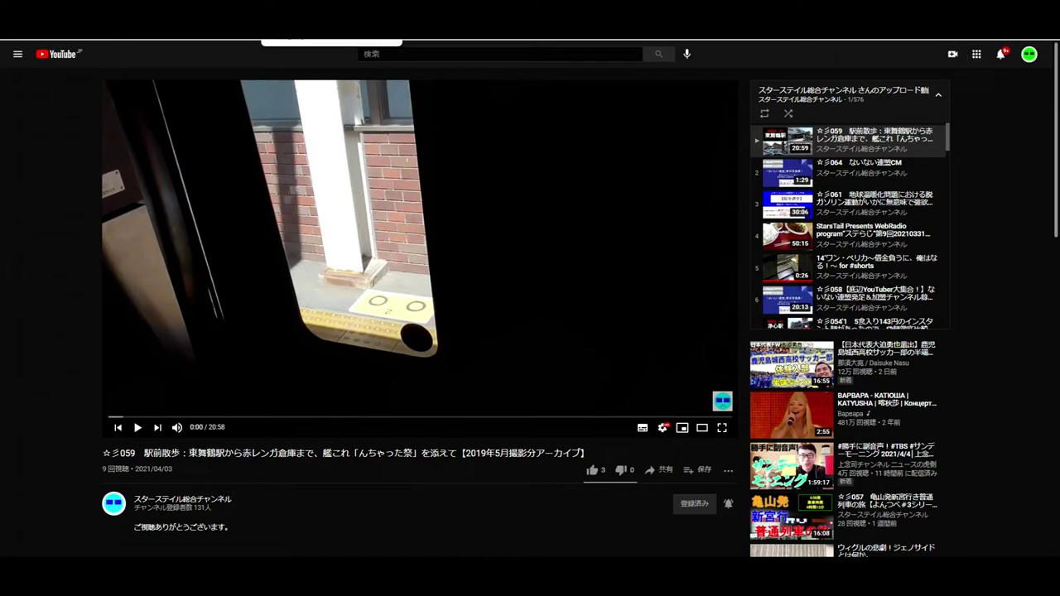
key(ctrl+Tab)
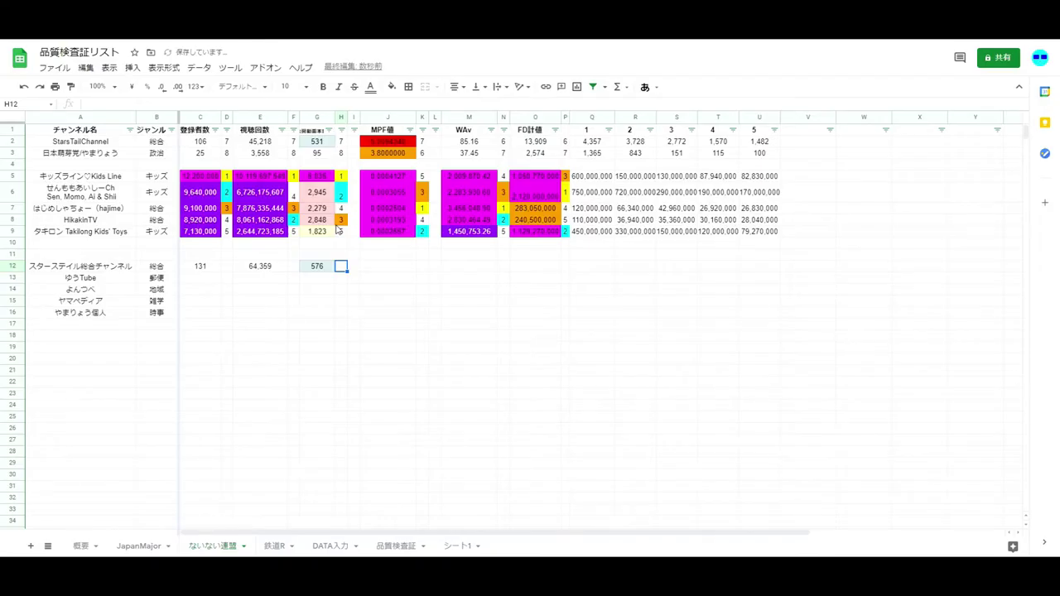
Select Q12 for the top video's views, and list the channel's YouTube uploads sorted by popularity (人気順)
key(Right)
key(Right)
key(Right)
key(Right)
key(Right)
key(Right)
key(Right)
key(Right)
key(Right)
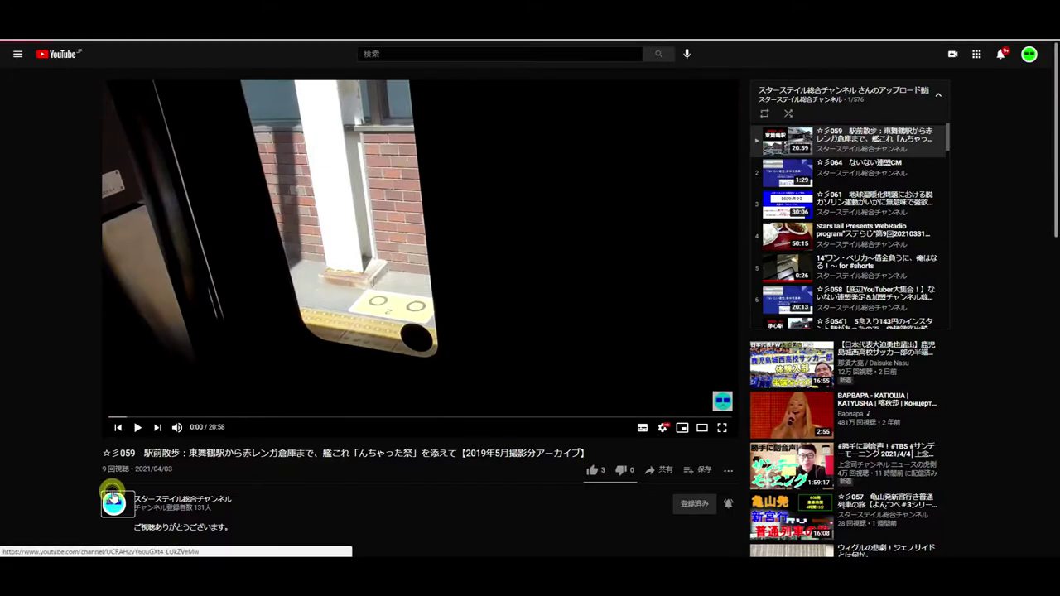
click(114, 494)
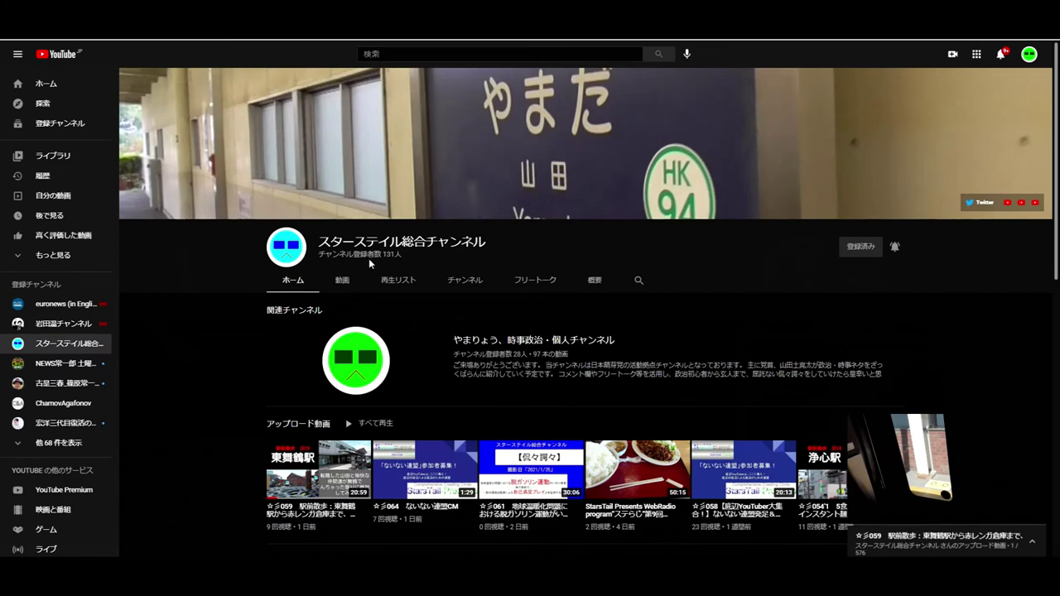
click(348, 281)
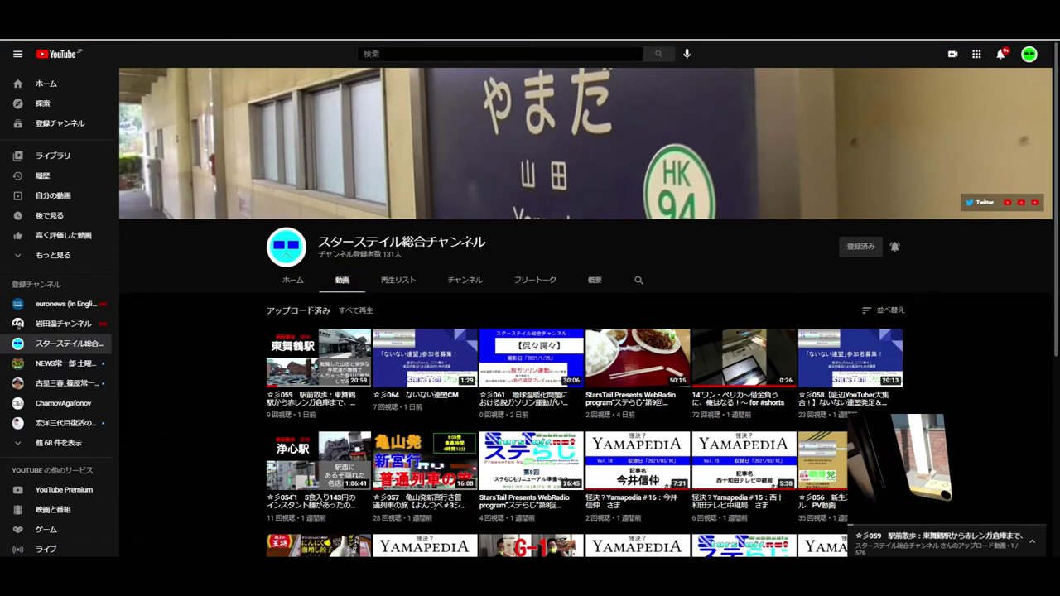
click(1034, 424)
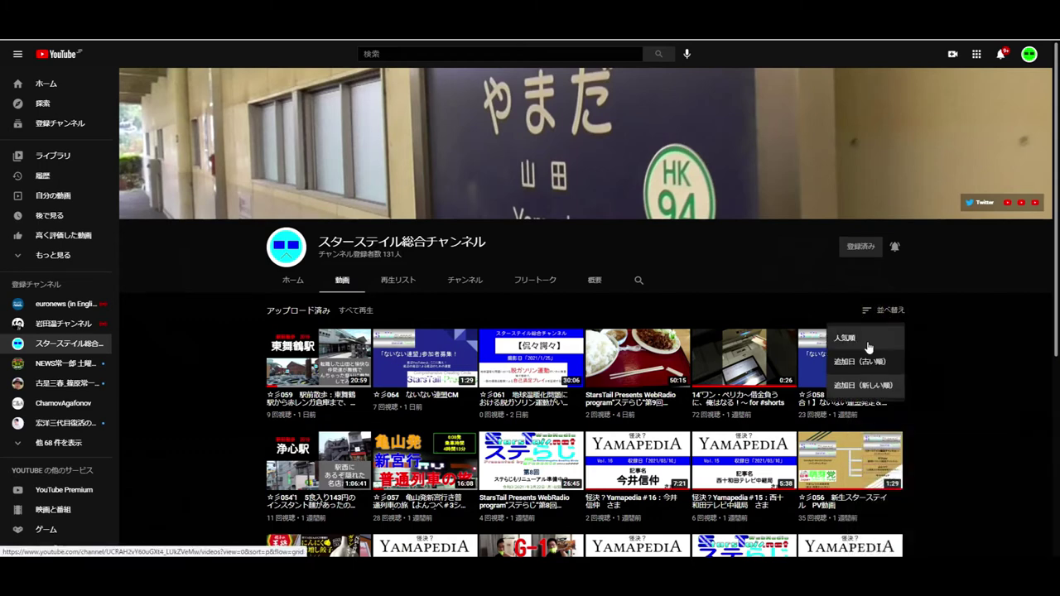
click(862, 337)
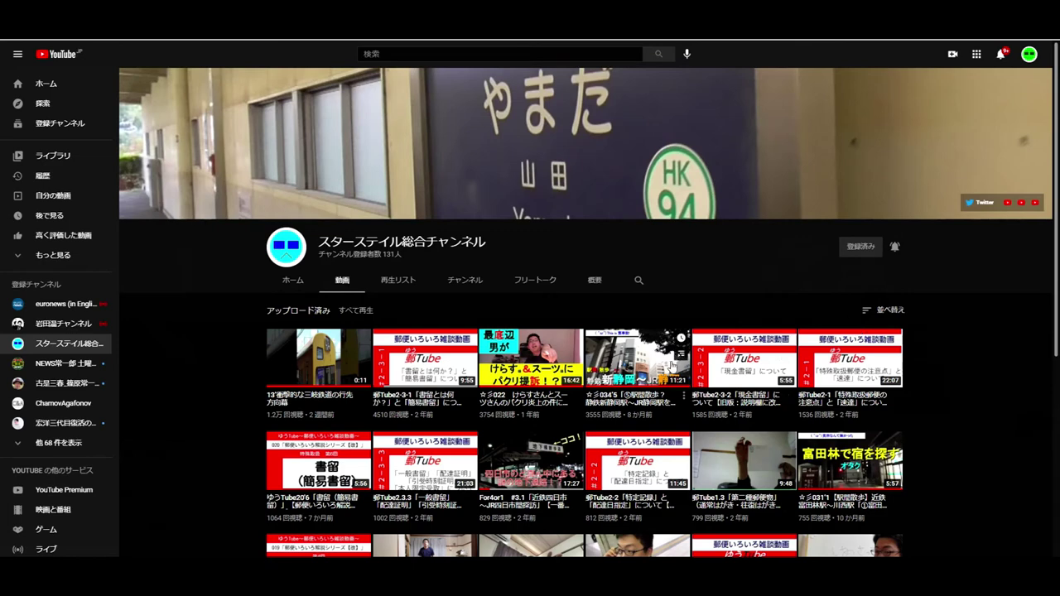
scroll(83, 425, down, 2)
scroll(215, 338, down, 2)
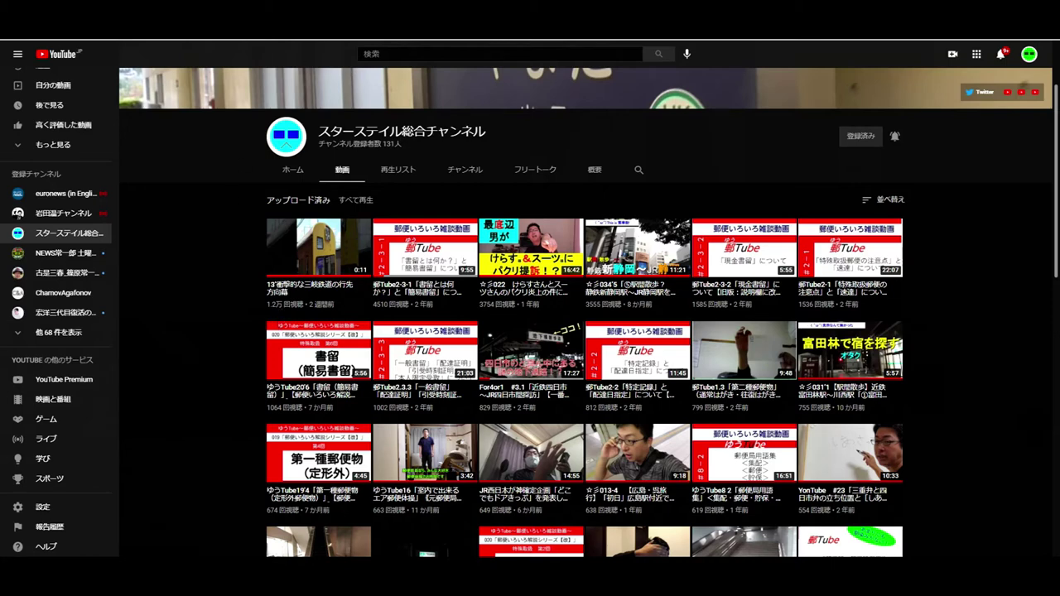
Enter the five most popular videos' view counts in Q12 to U12: 12,000, 4,510, 3,754, 3,555 and 1,585
key(ctrl+Tab)
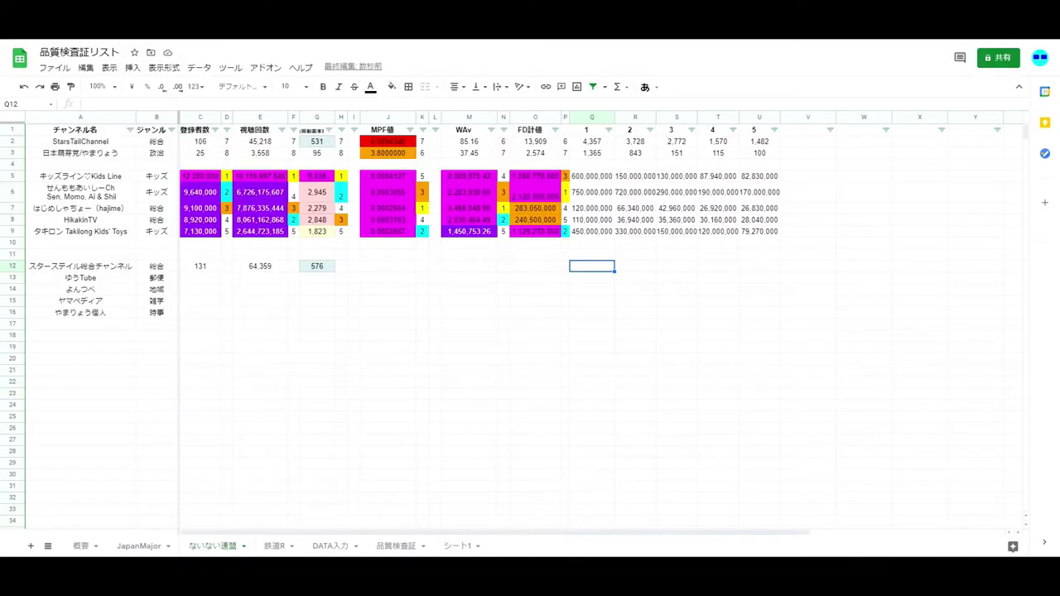
text(12000)
key(Tab)
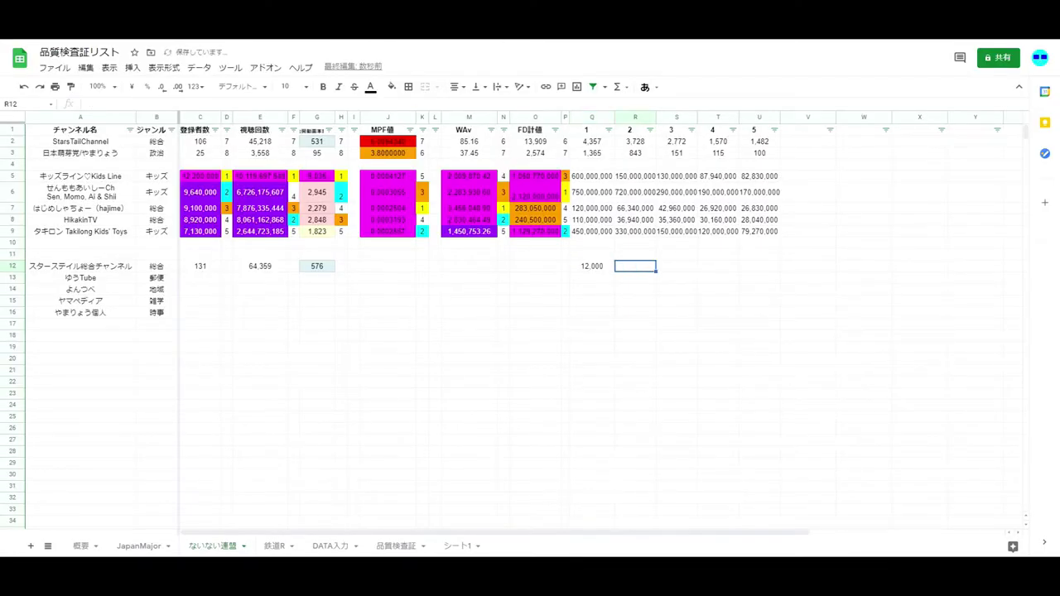
key(ctrl+shift+Tab)
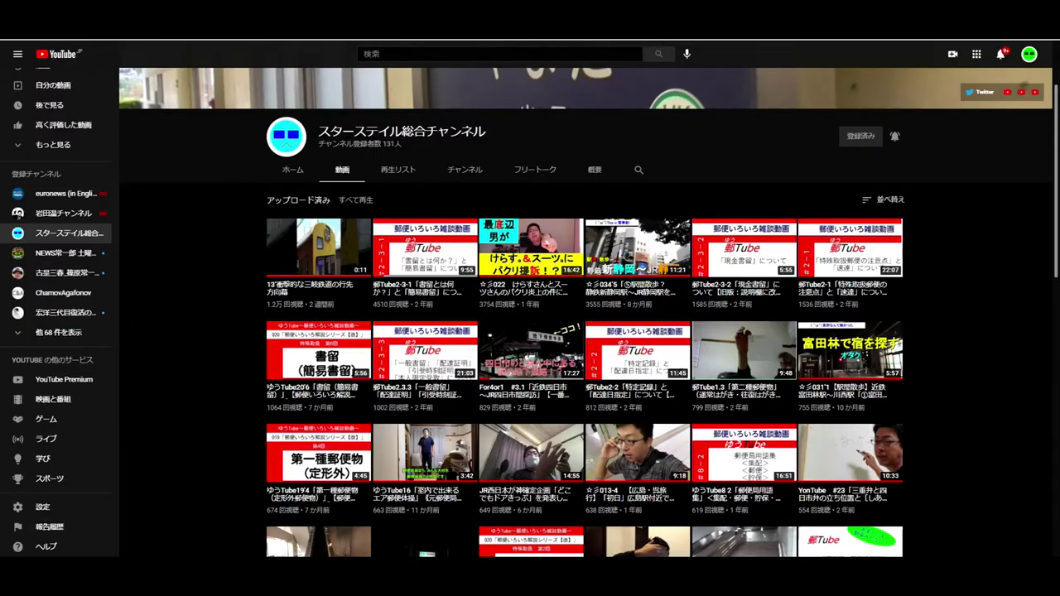
key(ctrl+Tab)
key(ctrl+shift+Tab)
key(ctrl+Tab)
text(1585)
key(Return)
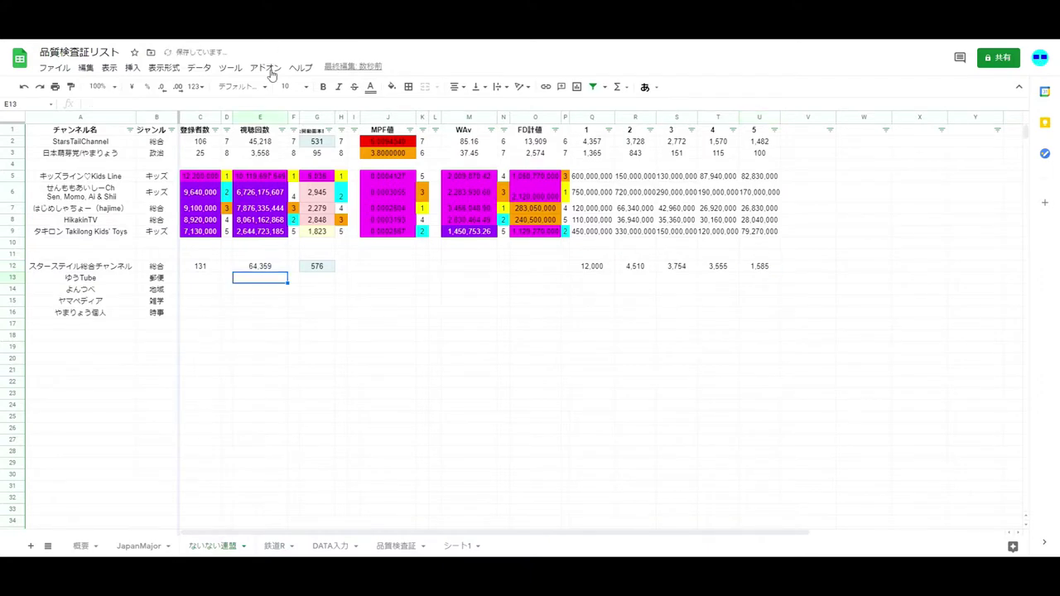
Clear the formulas from D10:P11 in the two blank rows above スターステイル総合チャンネル
click(329, 400)
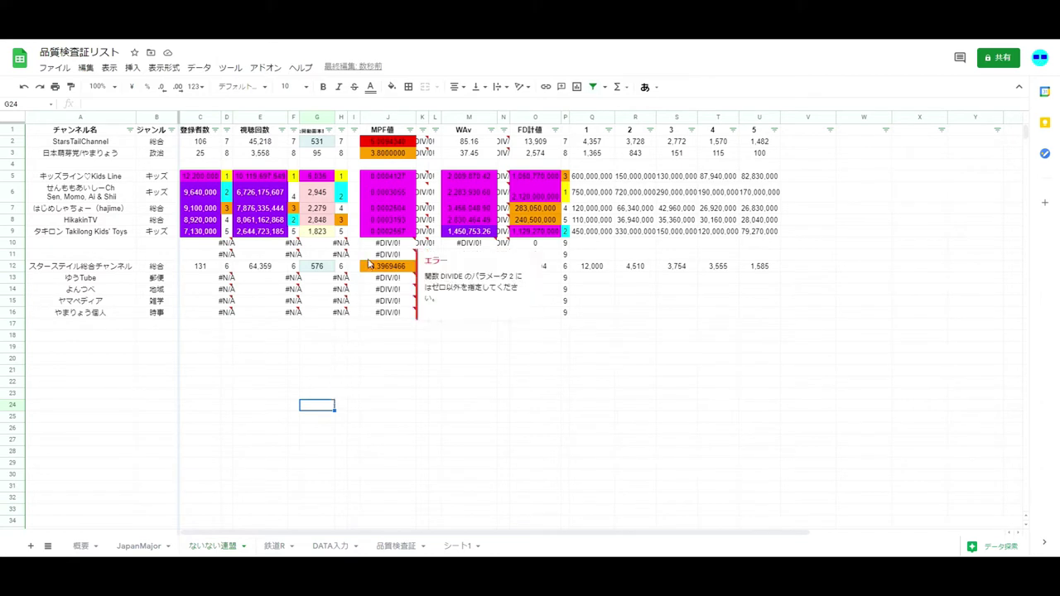
click(224, 243)
key(shift+Right)
key(shift+Right)
key(shift+Right)
key(shift+Right)
key(shift+Right)
key(shift+Right)
key(shift+Right)
key(shift+Right)
key(shift+Right)
key(shift+Right)
key(shift+Right)
key(shift+Right)
key(shift+Down)
key(Delete)
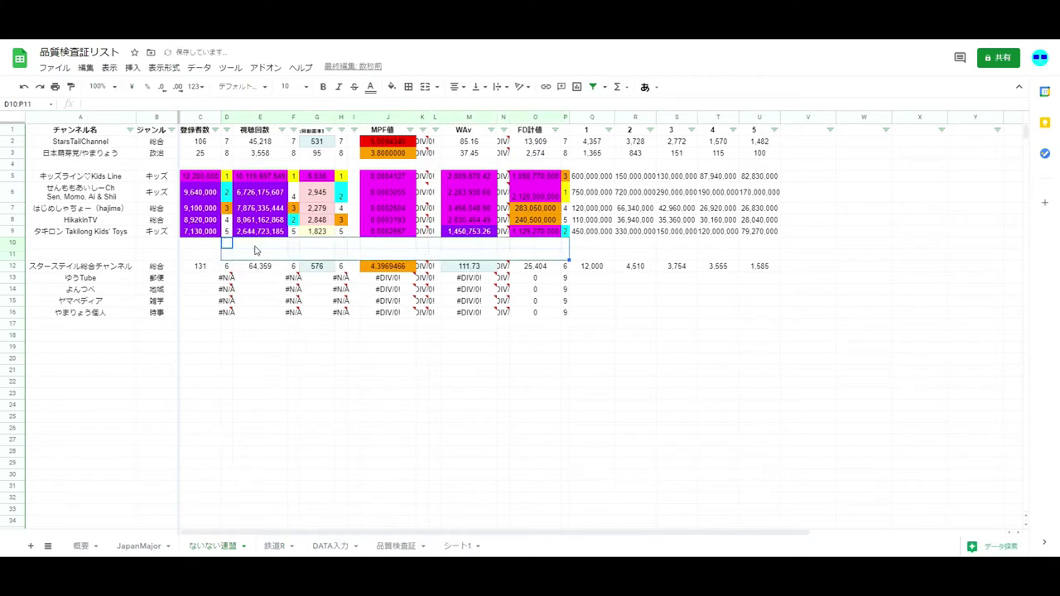
click(457, 371)
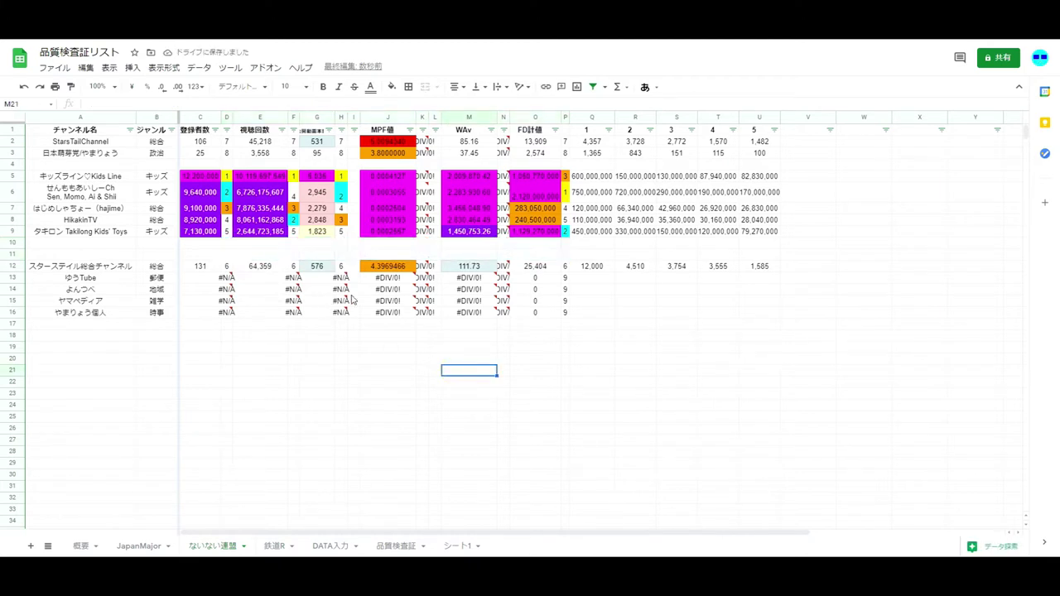
Clear the division-error cells in columns K, L and N for rows 12 to 16
mouse_move(428, 272)
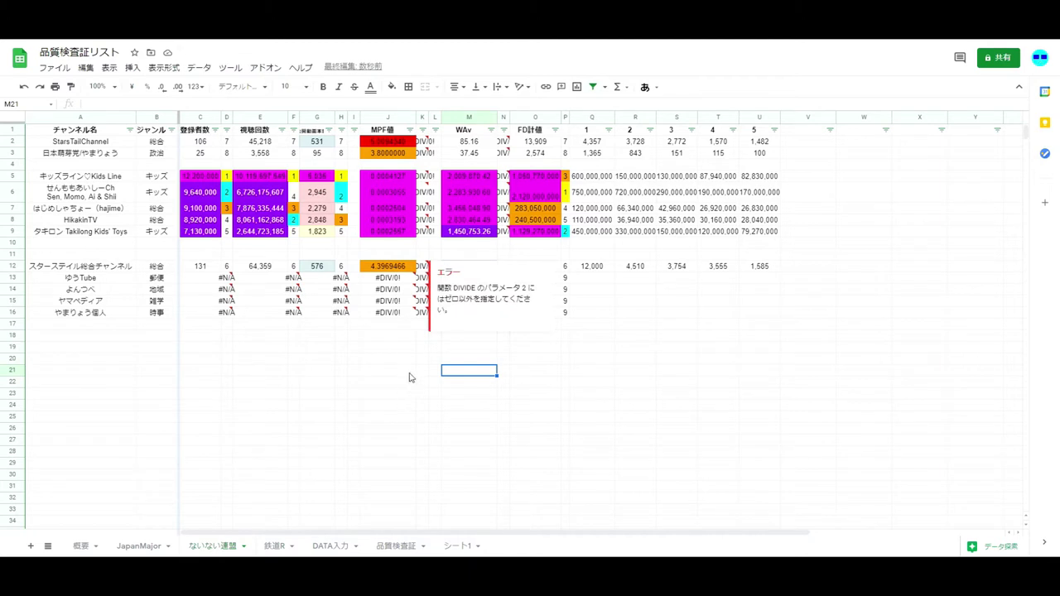
click(447, 362)
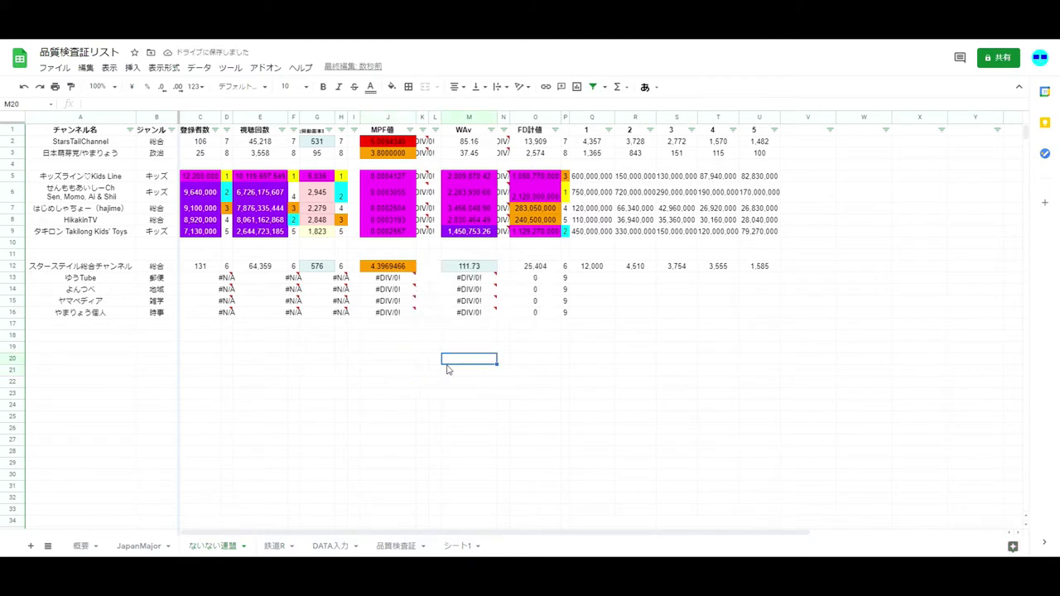
Place the 品質検査証概要 spreadsheet side by side with 品質検査証リスト and select the Class S subscriber threshold in C2
click(388, 270)
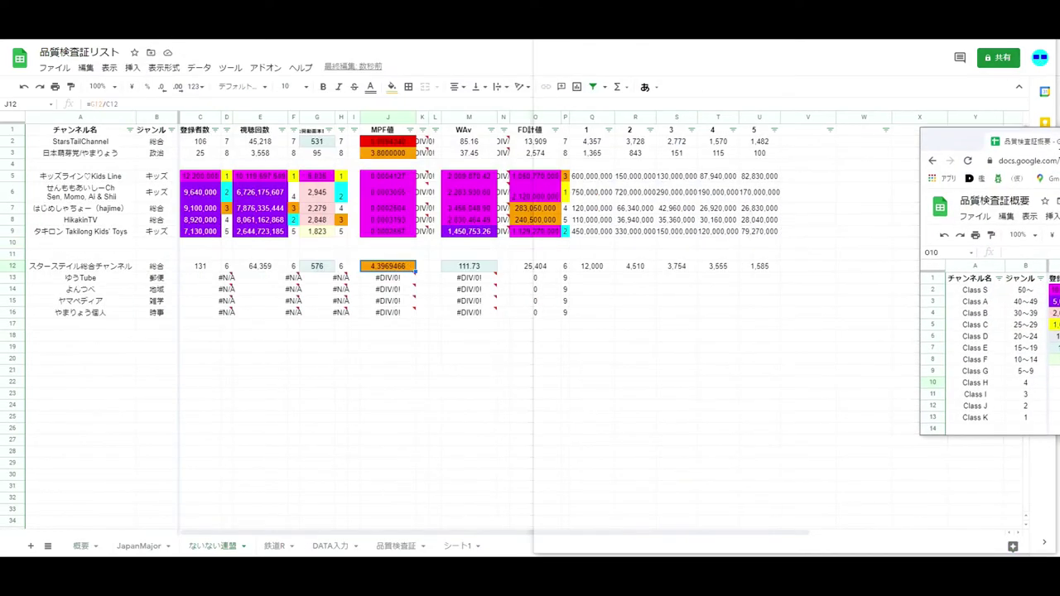
drag(994, 174, 1056, 174)
click(142, 201)
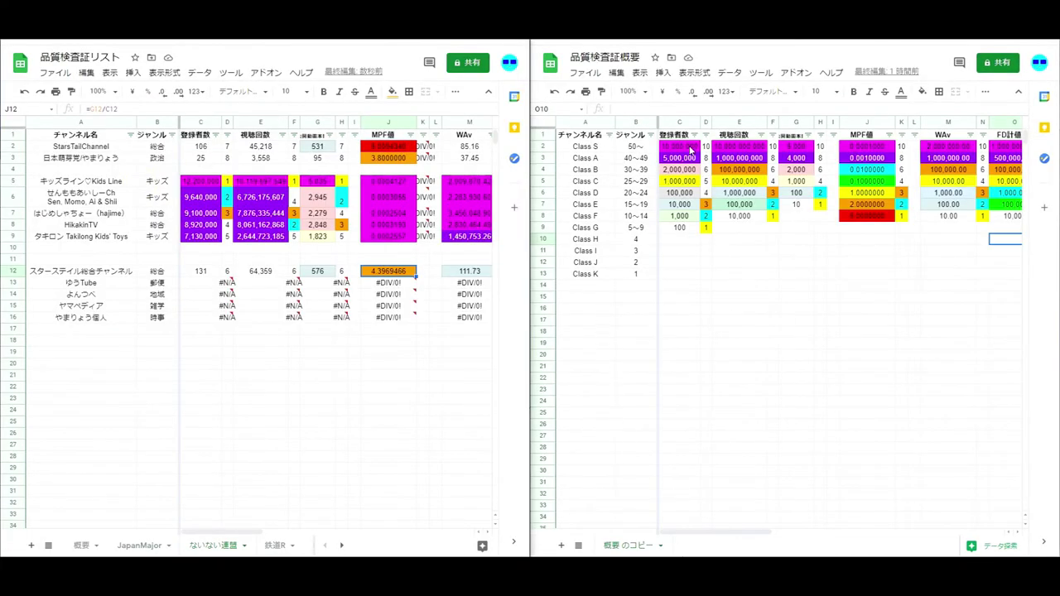
click(692, 149)
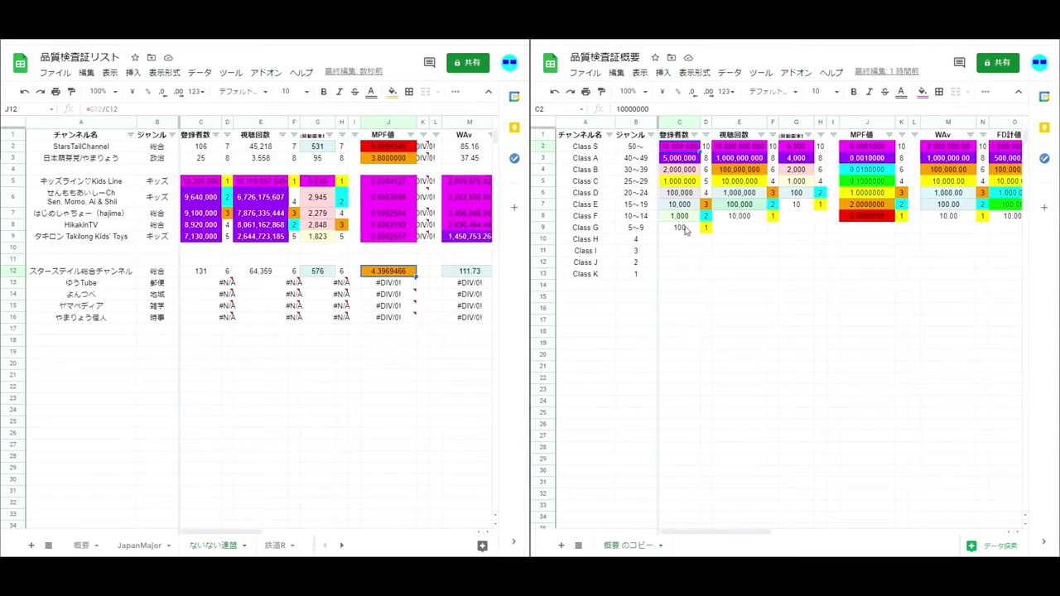
Copy the スターステイル総合チャンネル row from ないない連盟 and paste it over row 6 of the DATA入力 sheet
click(12, 271)
key(ctrl+c)
click(48, 544)
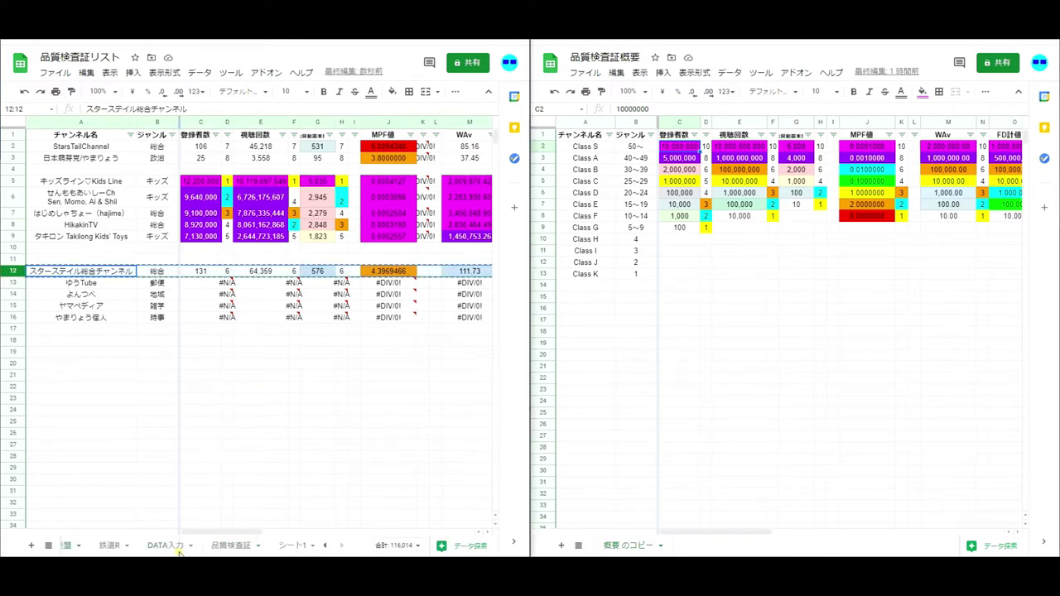
click(14, 192)
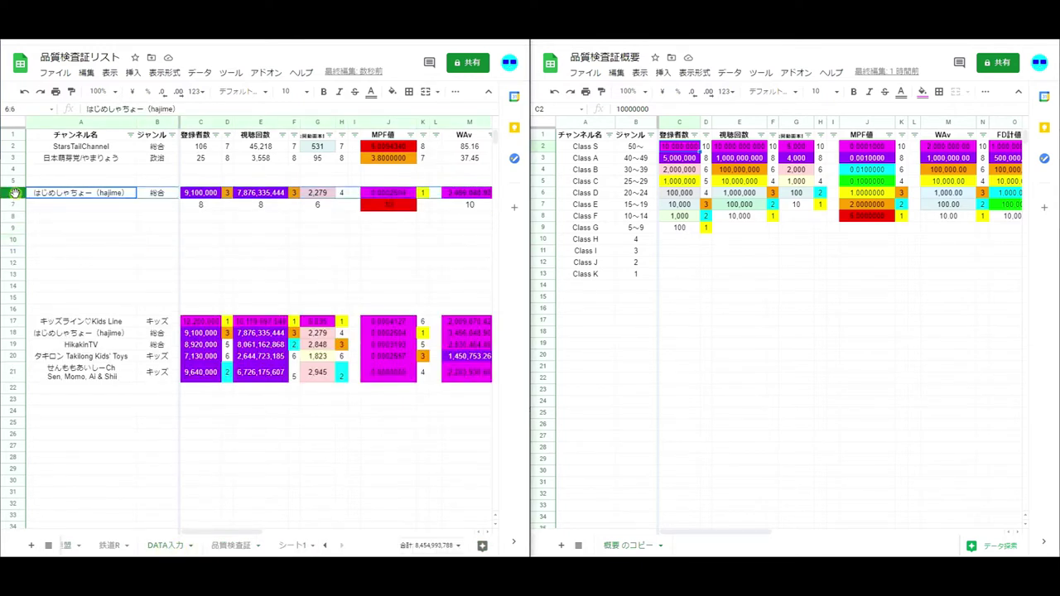
key(ctrl+v)
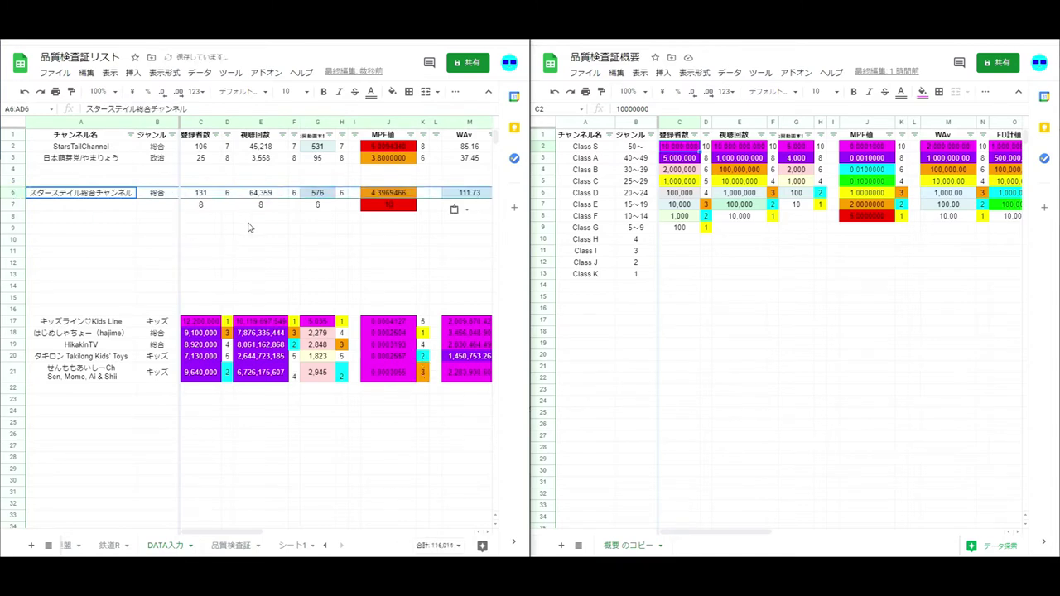
click(279, 263)
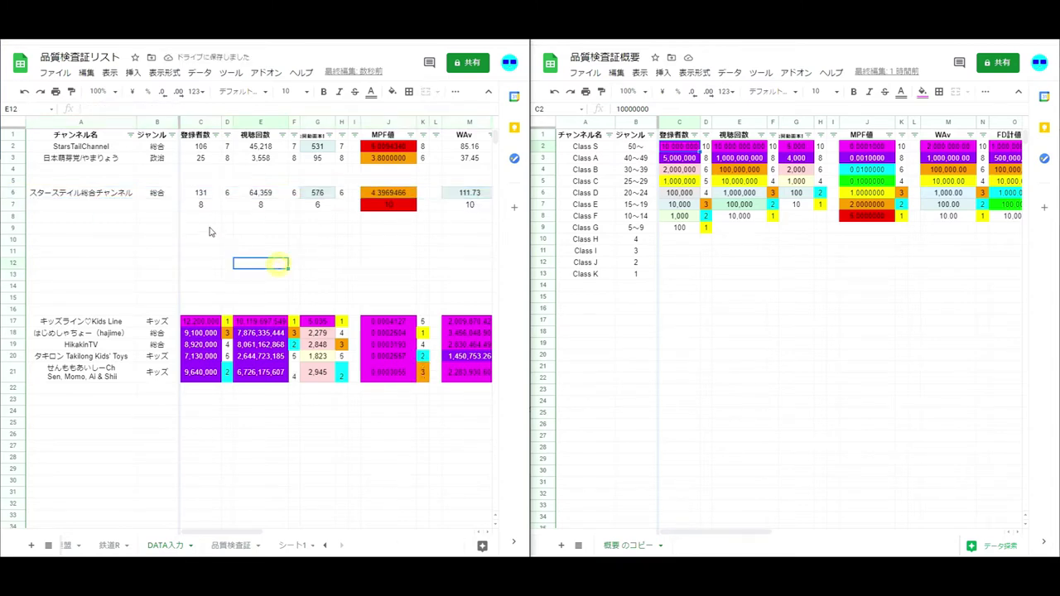
Clear the previous channel's points in C7:P7 on the DATA入力 sheet
click(207, 210)
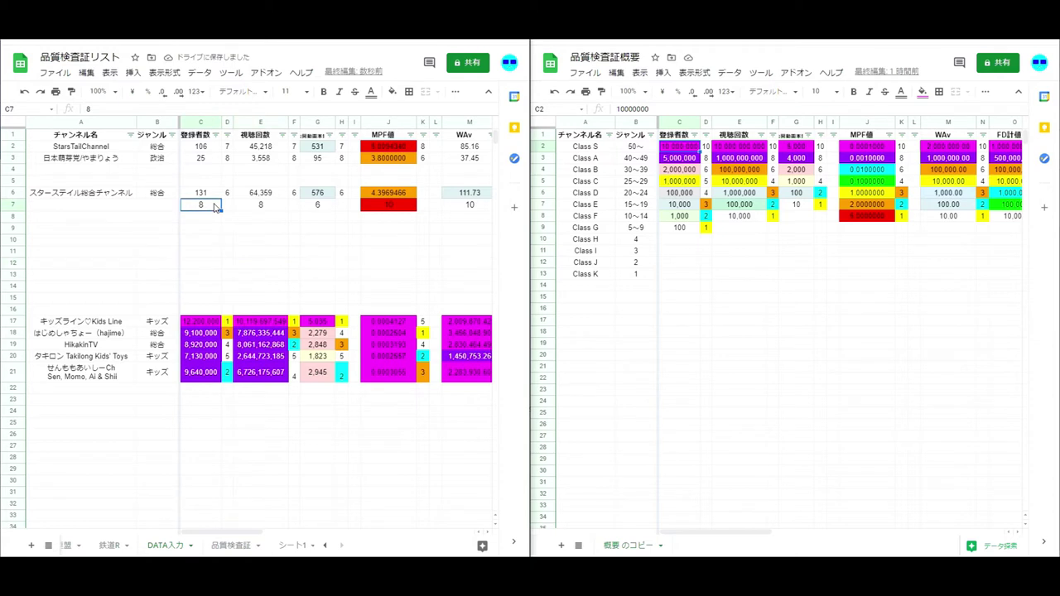
key(shift+Right)
key(shift+Right)
key(shift+Right)
key(shift+Right)
key(shift+Right)
key(shift+Right)
key(shift+Right)
key(shift+Right)
key(shift+Right)
key(shift+Right)
key(shift+Right)
key(shift+Right)
key(shift+Right)
key(shift+Right)
key(shift+Right)
key(shift+Right)
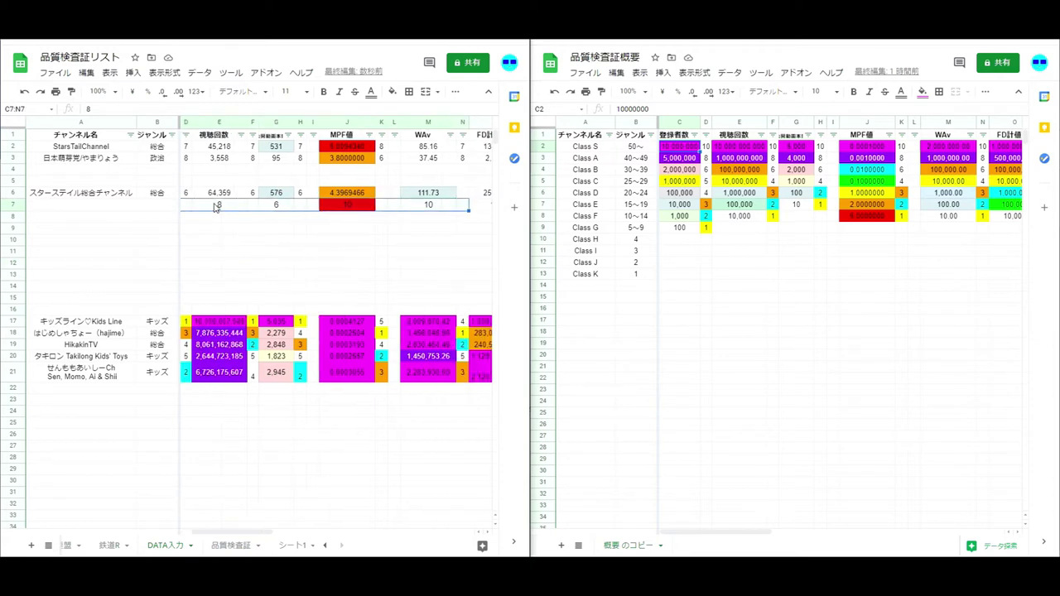
key(shift+Left)
key(shift+Left)
key(shift+Left)
key(shift+Left)
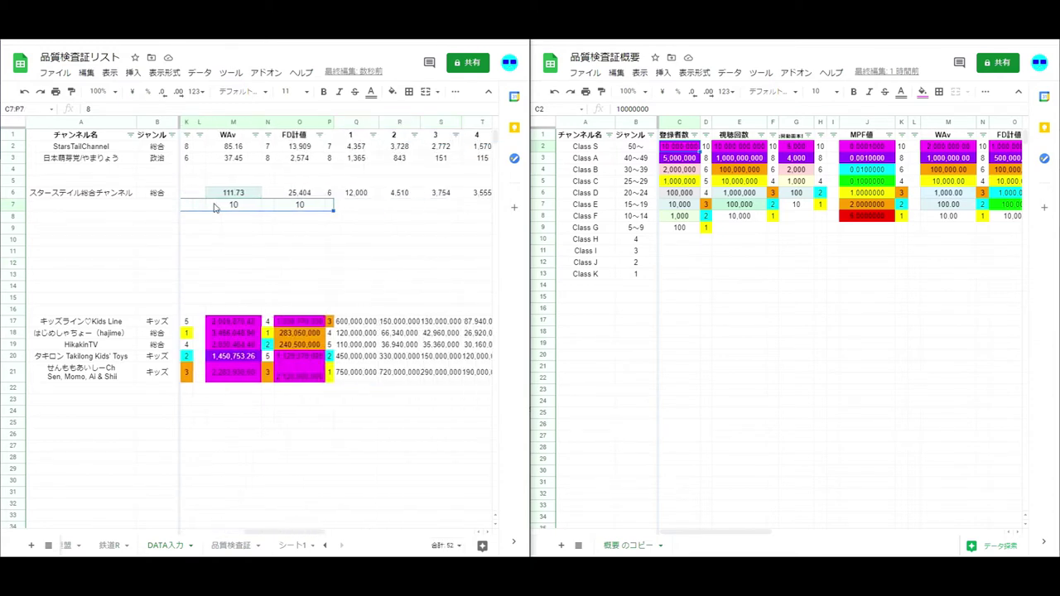
key(Delete)
Using the class threshold table, enter points under 登録者数, 視聴回数 and 公開動画数: 1 in C7, 1 in E7 and 2 in G7
key(Left)
key(Left)
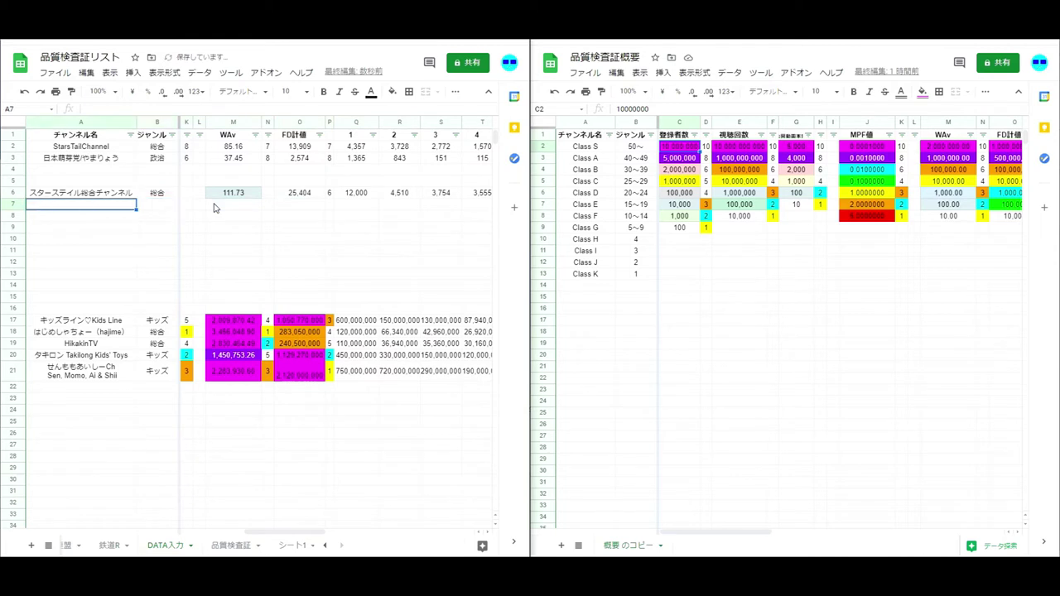
key(Right)
key(Right)
key(Right)
click(214, 207)
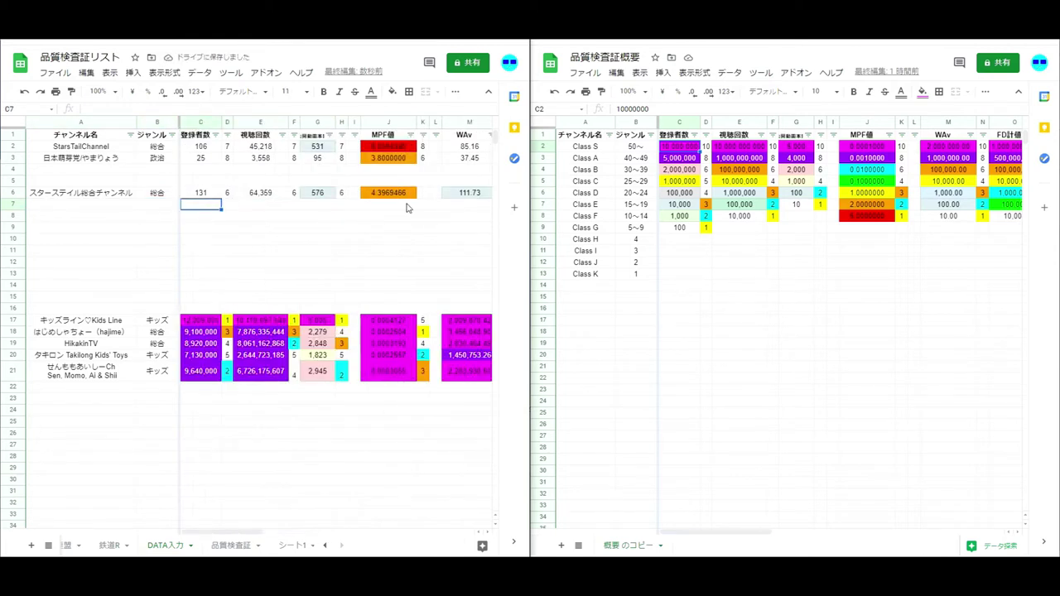
click(686, 231)
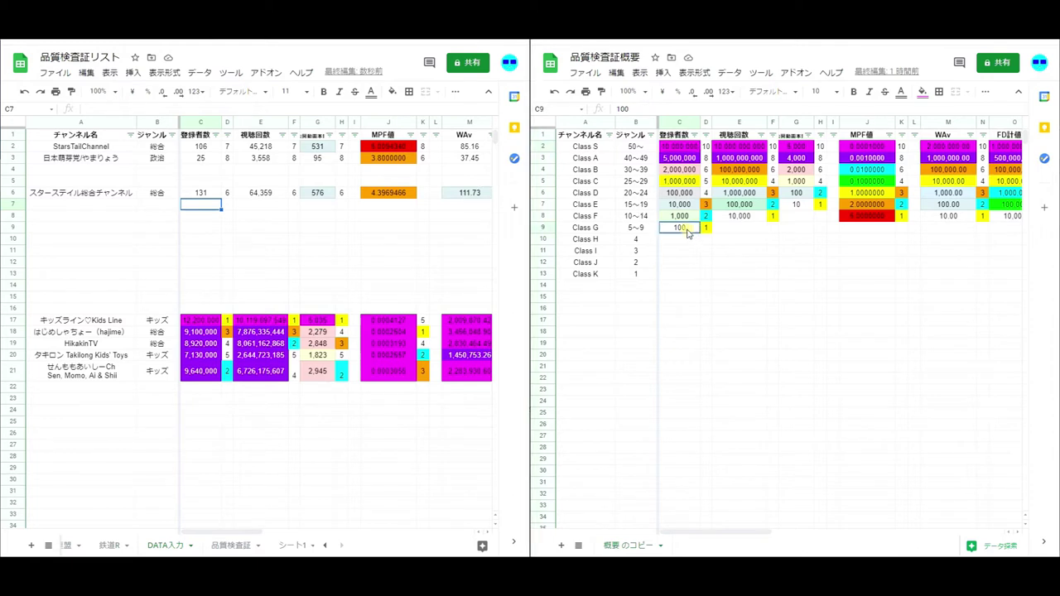
click(705, 230)
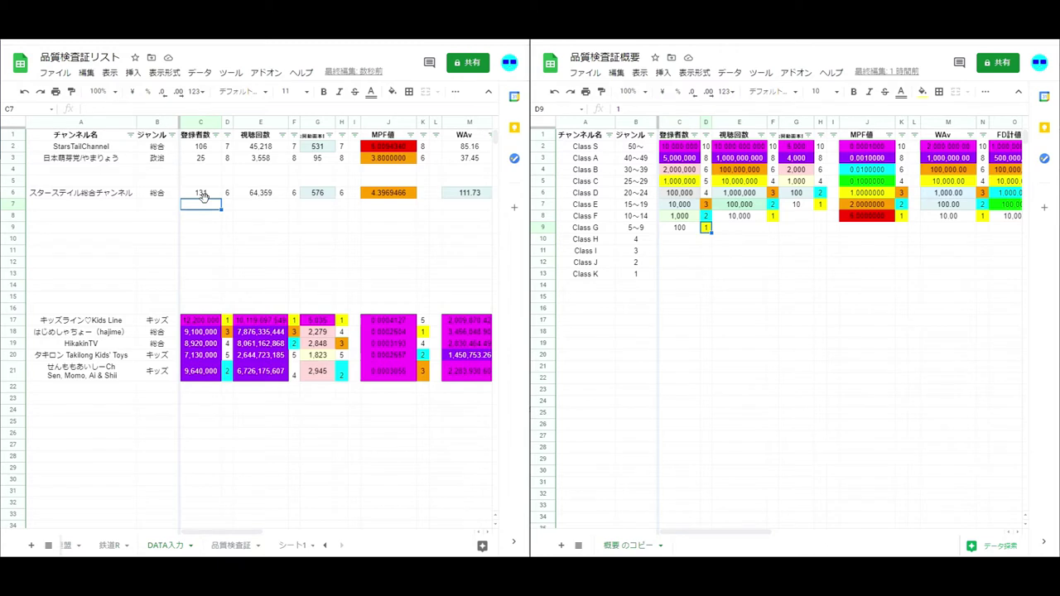
text(1)
key(Tab)
key(Tab)
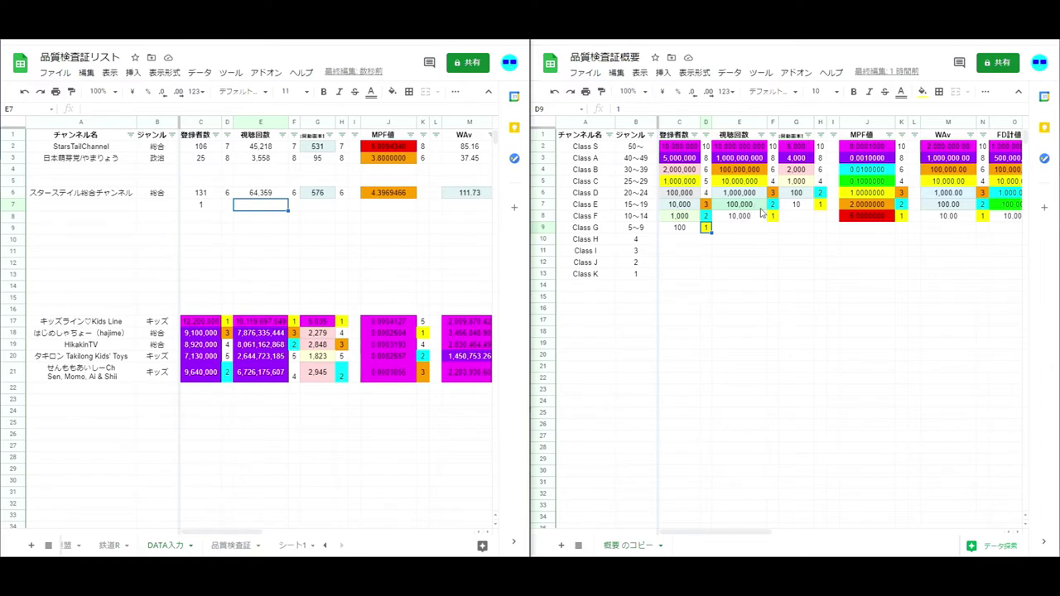
text(1)
key(Tab)
key(Tab)
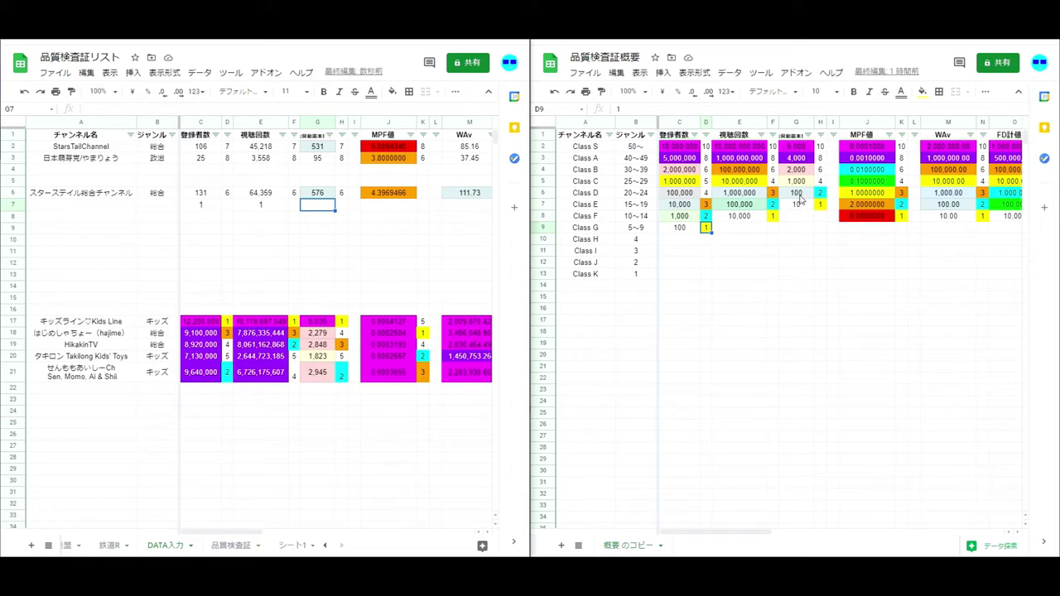
text(2)
key(Tab)
key(Tab)
key(Tab)
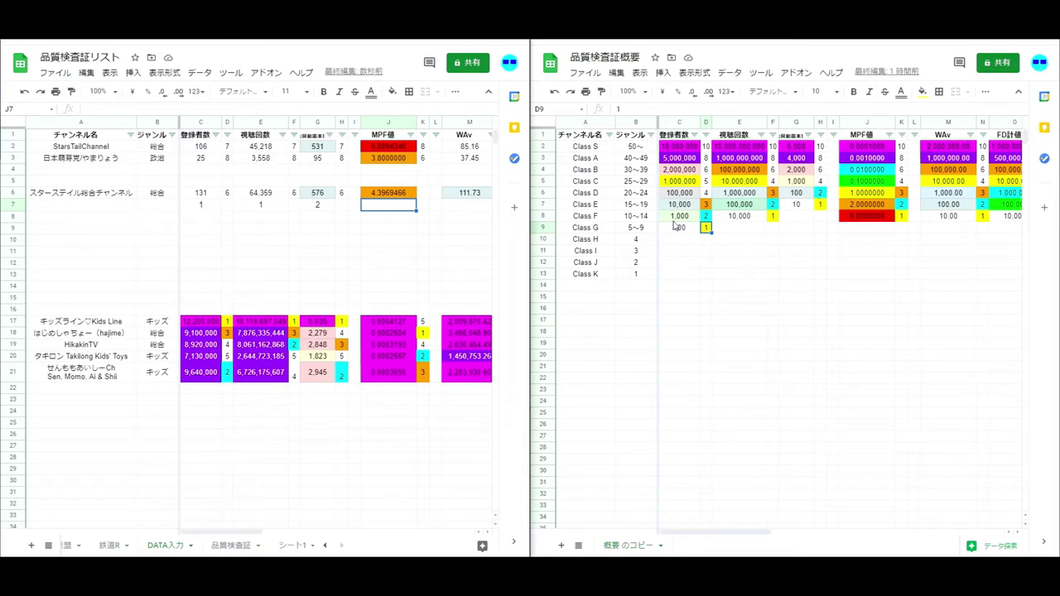
Check the MPF値 in J6 against the threshold table and enter 1 point in J7
click(399, 194)
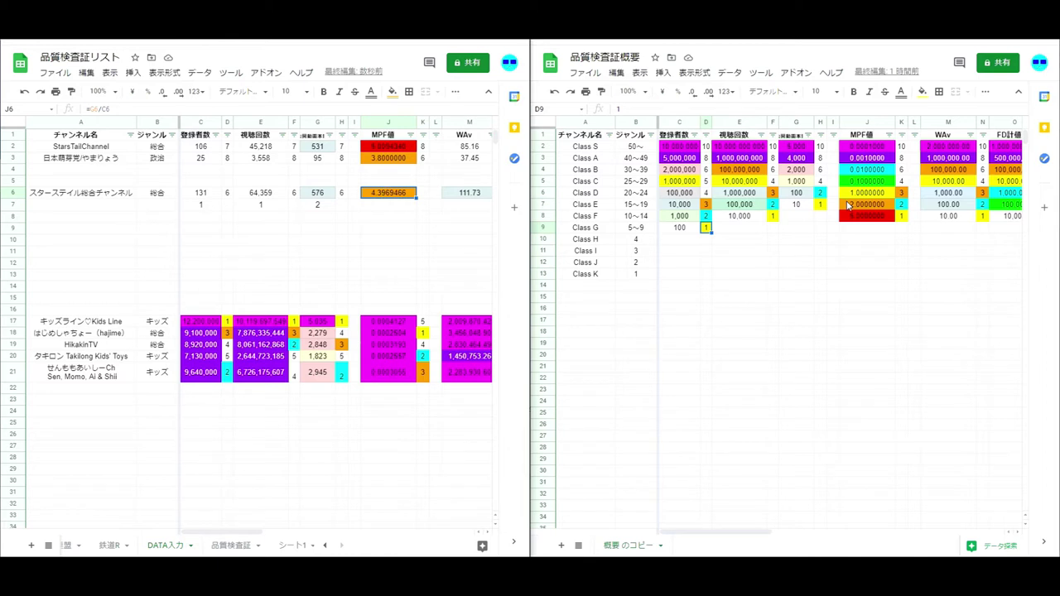
click(850, 207)
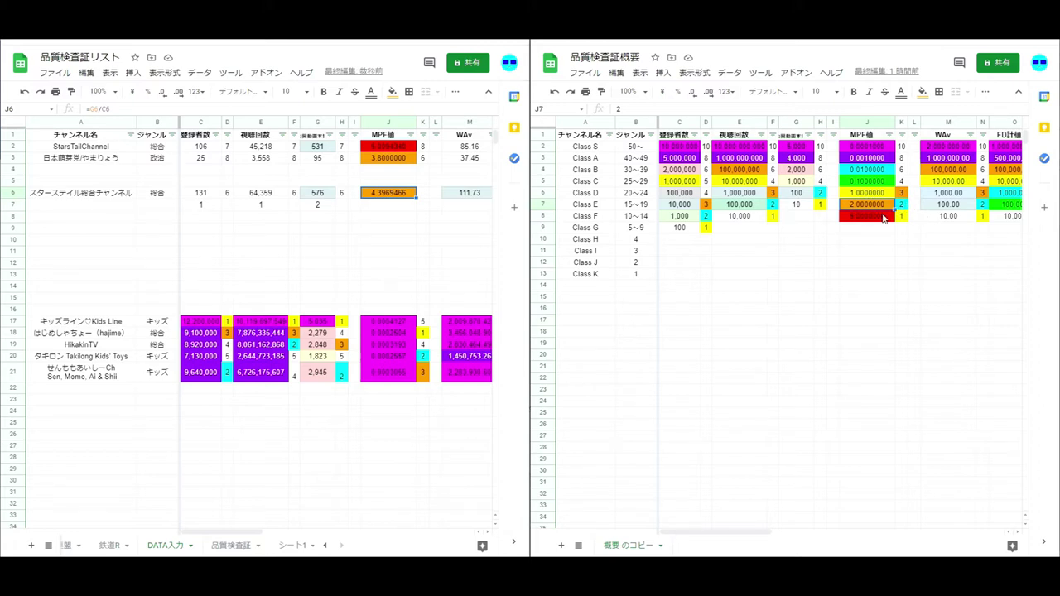
click(900, 217)
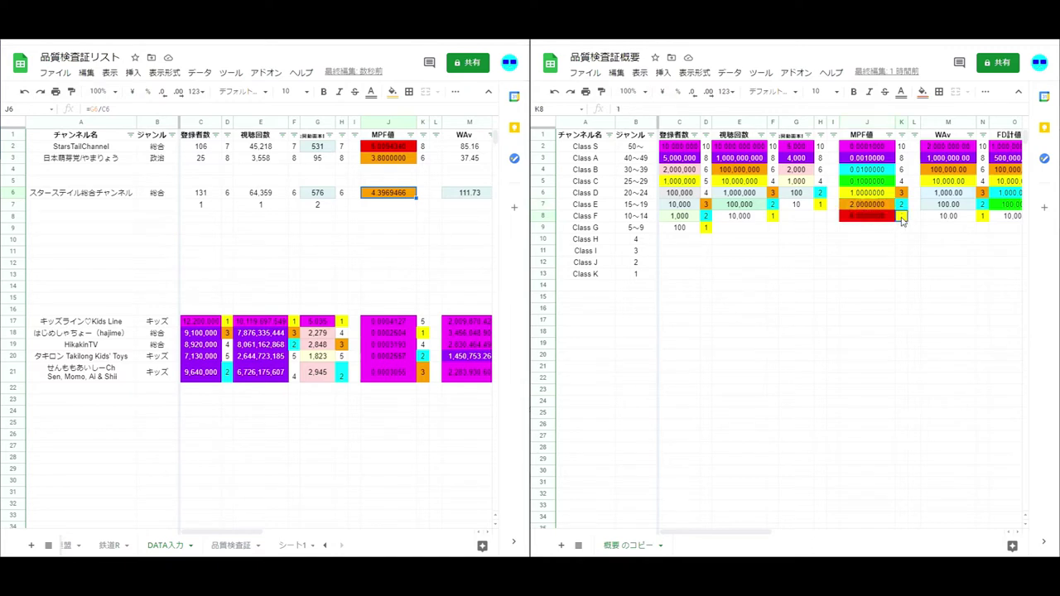
click(383, 205)
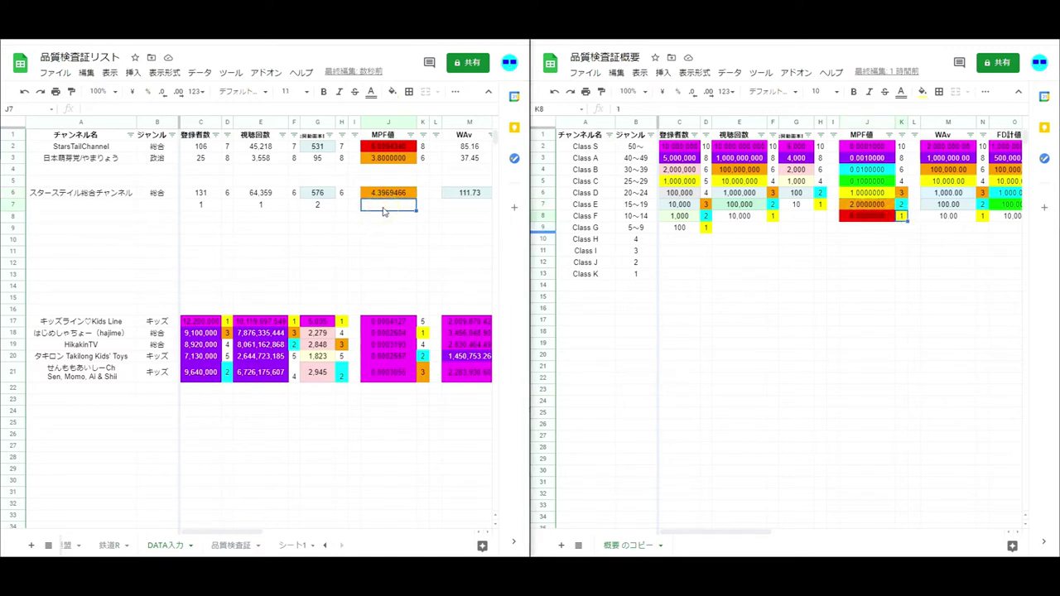
text(1)
key(Tab)
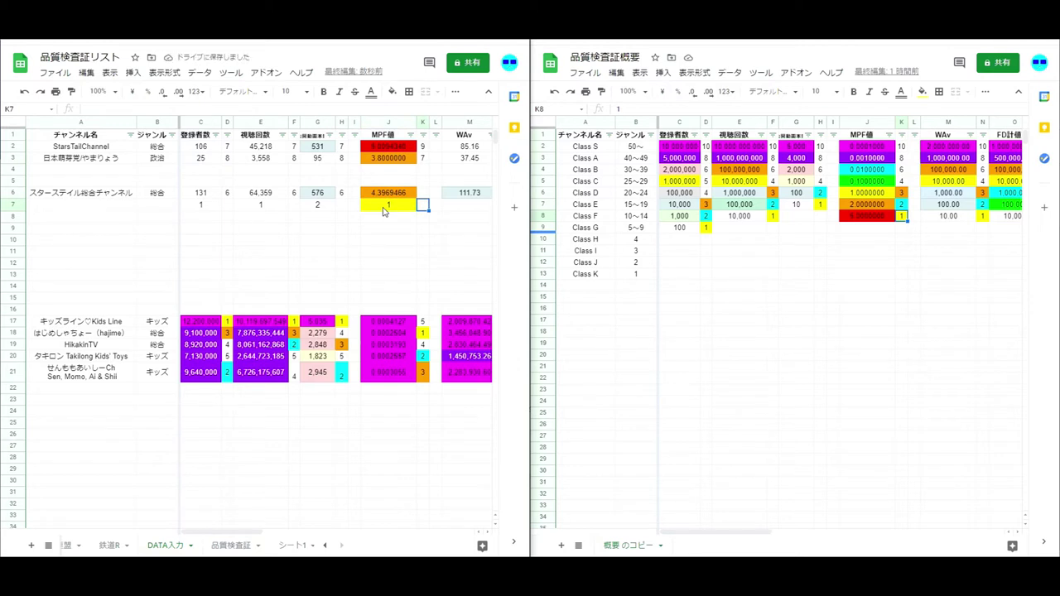
Enter 2 points for WAv in M7 and 1 point for FD計値 in O7, following the threshold table
key(Tab)
key(Tab)
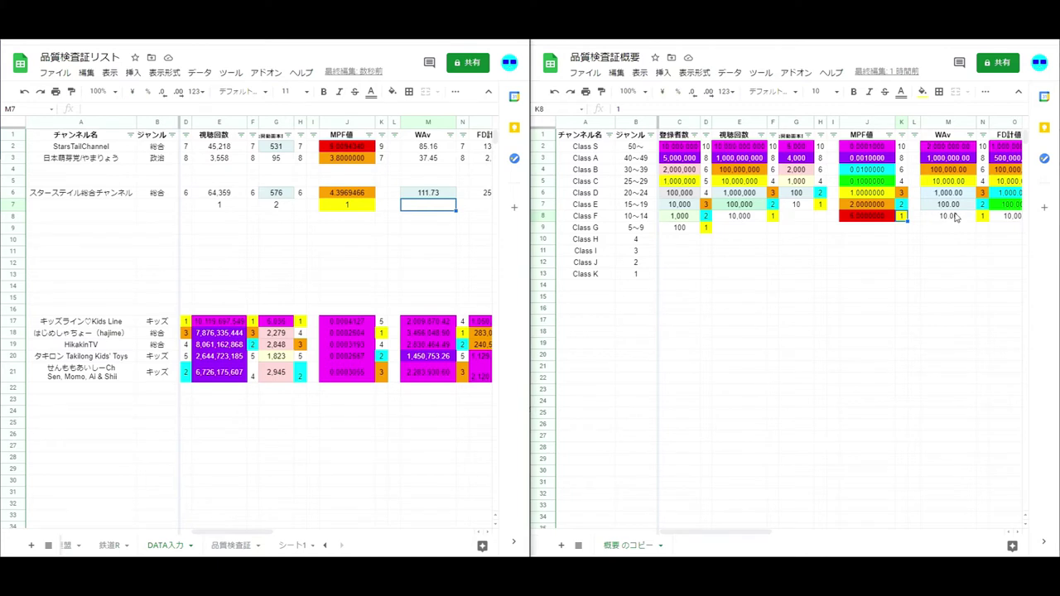
text(2)
key(Tab)
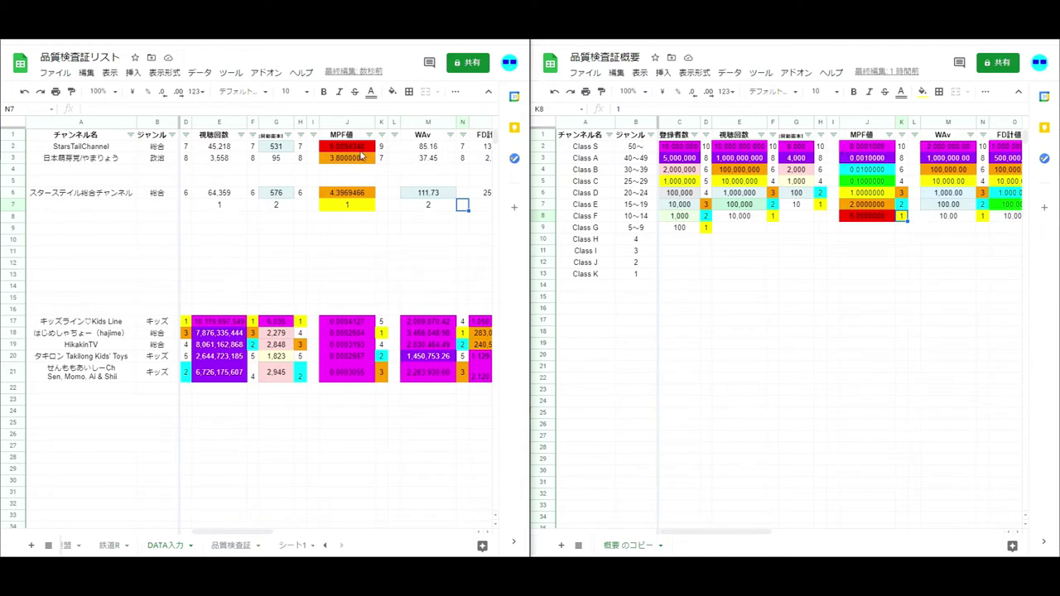
key(Tab)
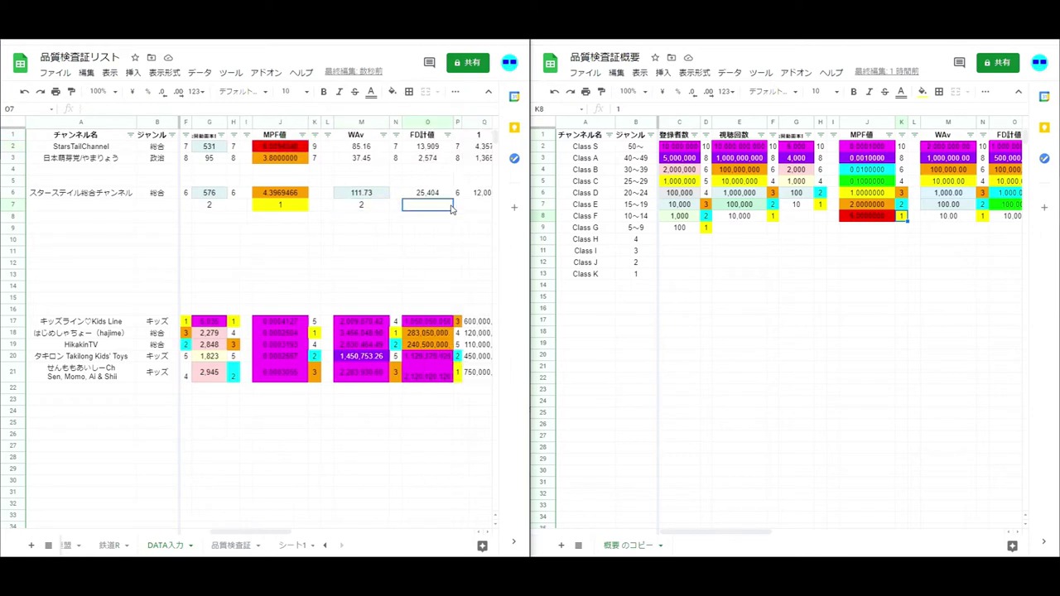
drag(728, 531, 774, 530)
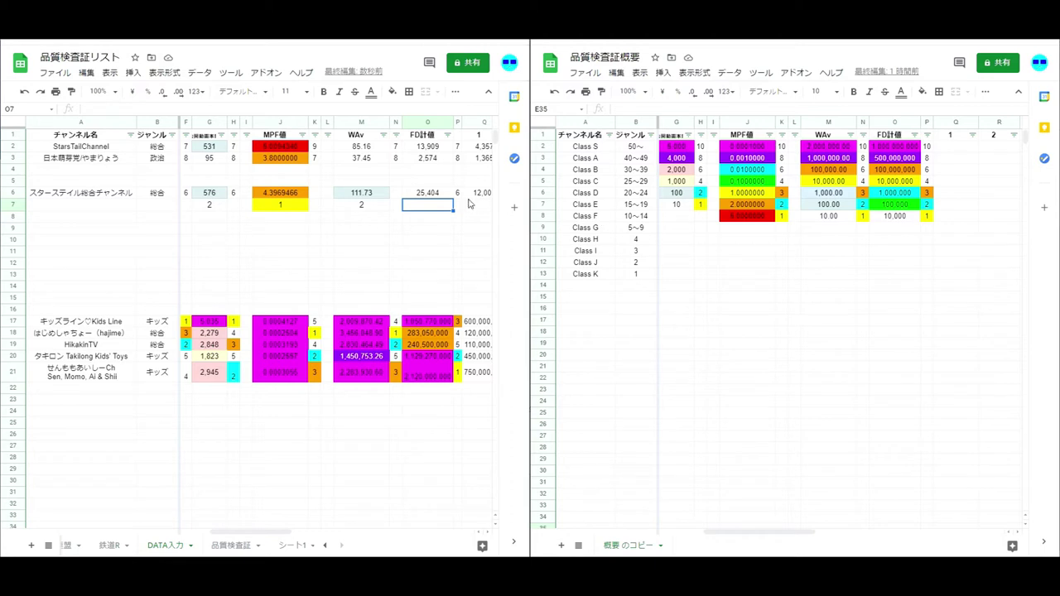
text(1)
key(Return)
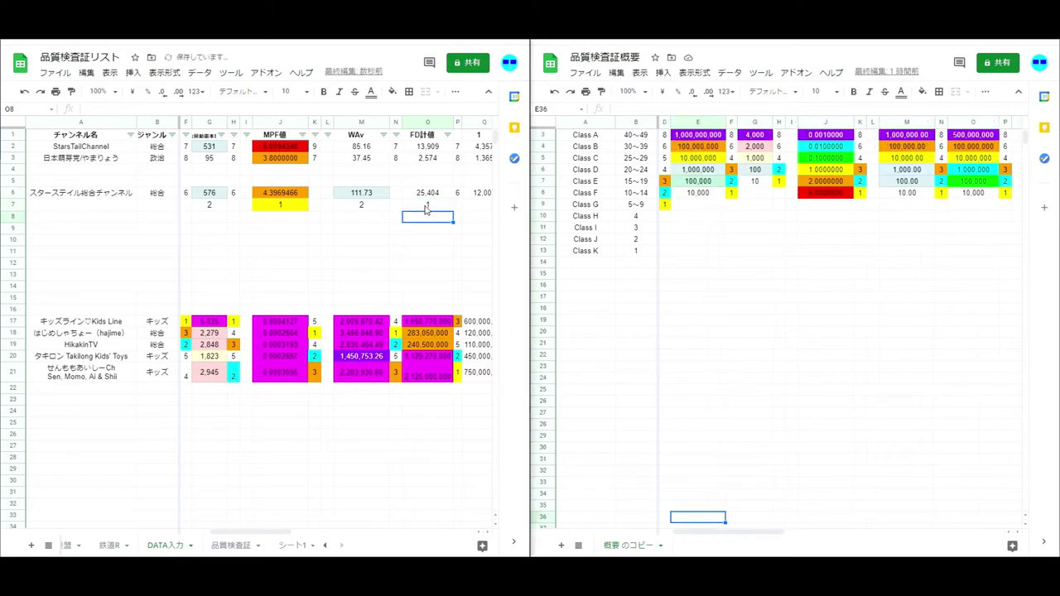
On the 品質検査証 sheet, set the Class cell I3 to G, matching the total points to the class table
click(232, 544)
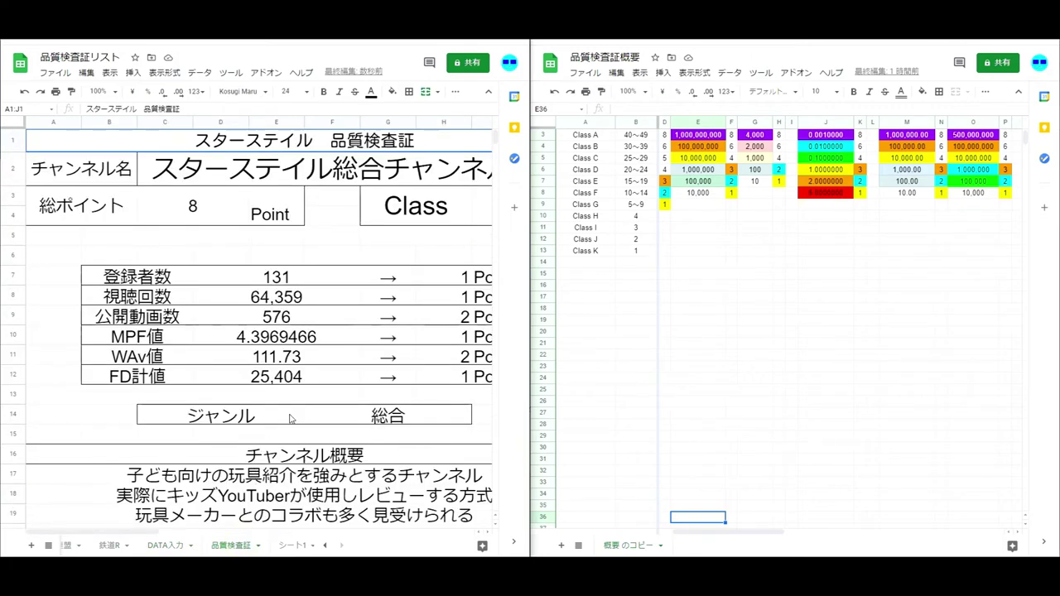
click(282, 280)
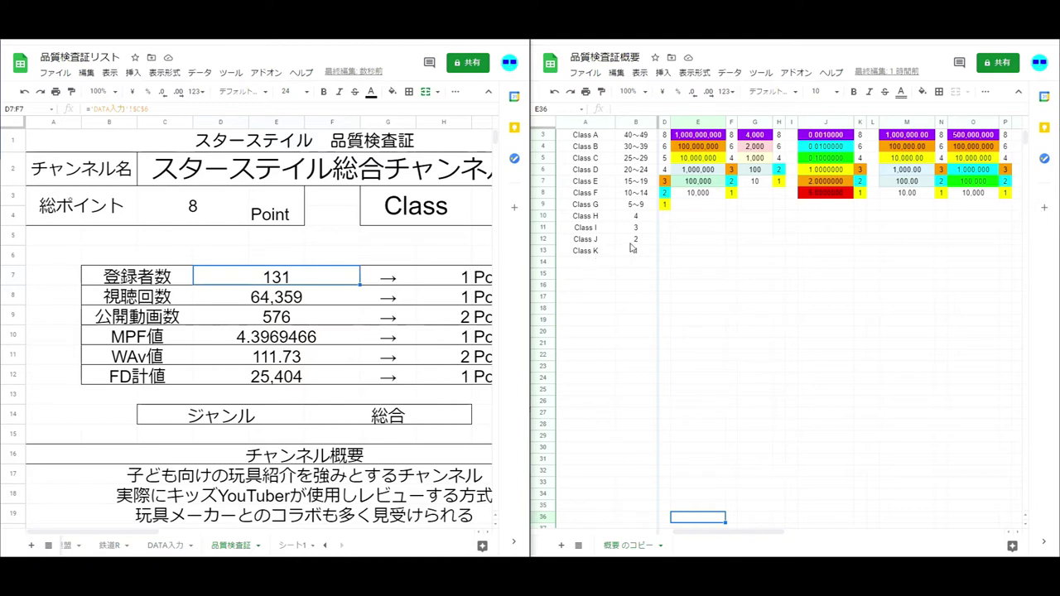
click(602, 206)
click(478, 217)
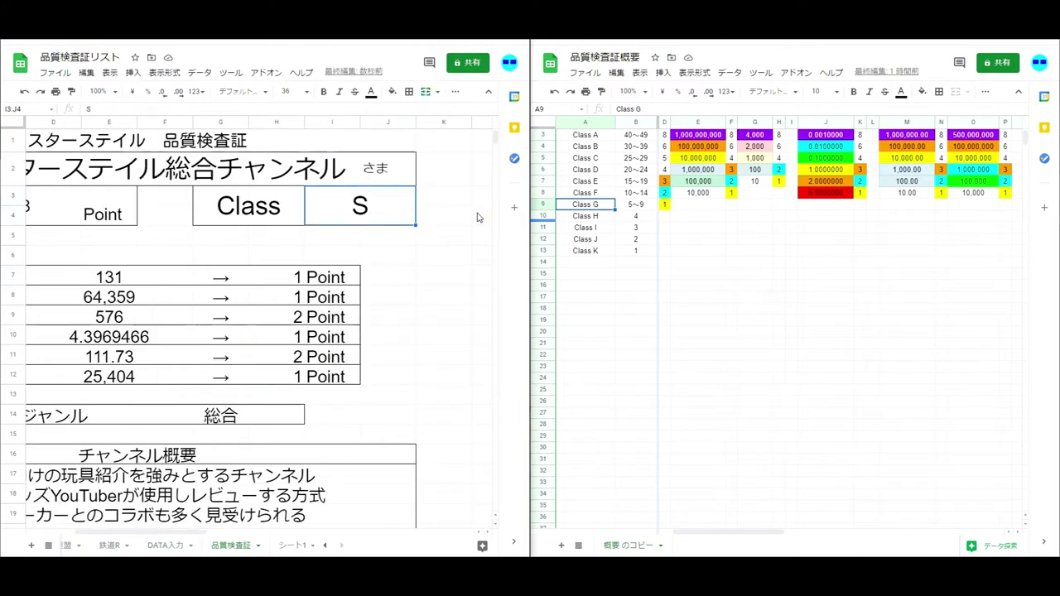
text(G)
key(Return)
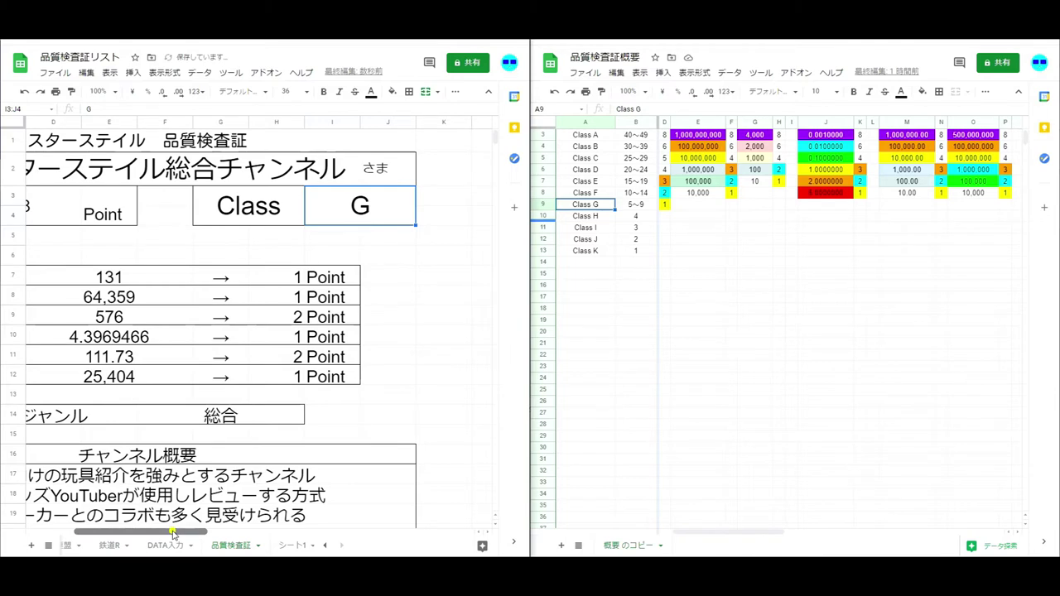
Set the 品質検査証 sheet's zoom to 90% and bring the チャンネル概要 section into view
drag(174, 531, 153, 532)
scroll(193, 389, down, 1)
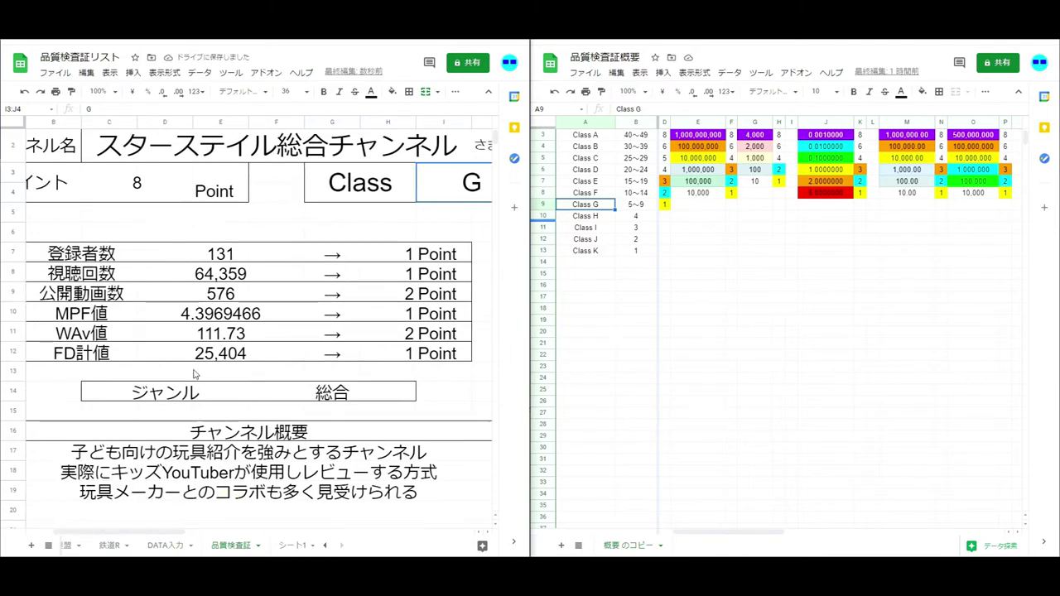
click(99, 91)
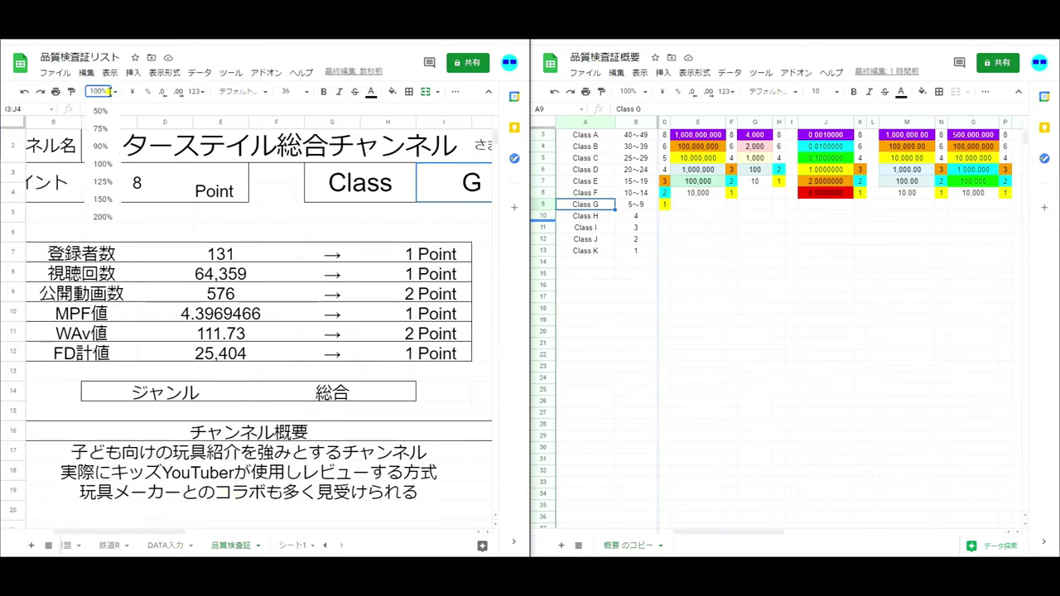
click(101, 147)
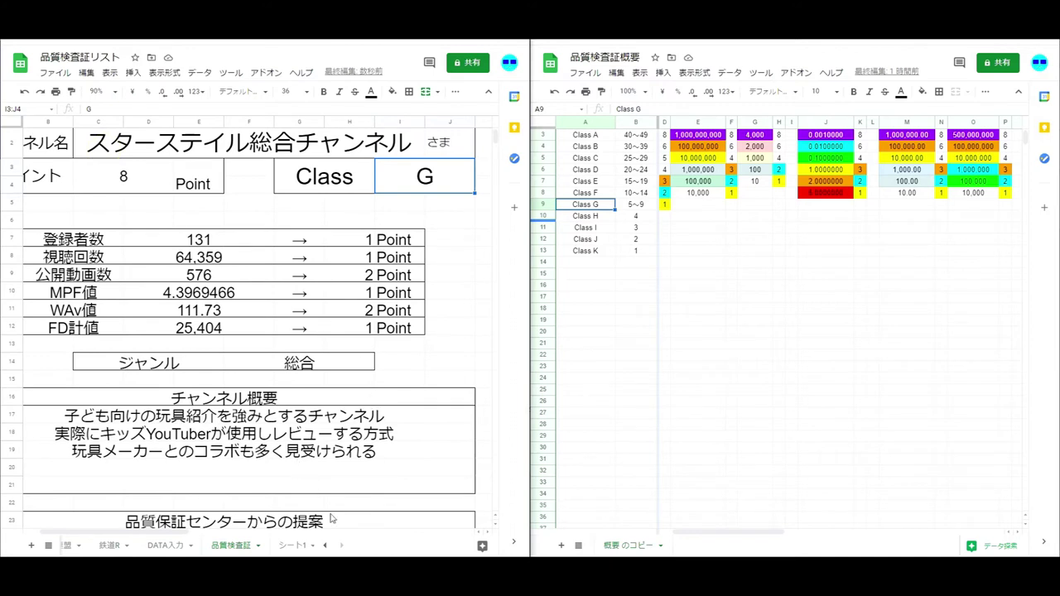
drag(176, 533, 159, 532)
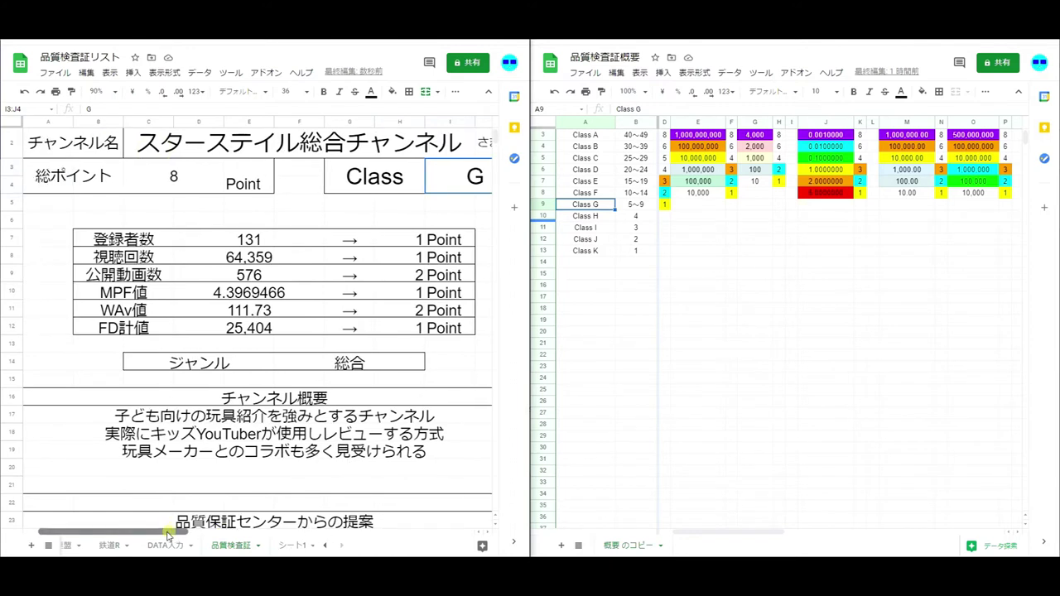
Compare the ジャンル cell F14 on the 品質検査証 sheet with the channel's genre in B6 of the DATA入力 sheet
scroll(170, 441, up, 1)
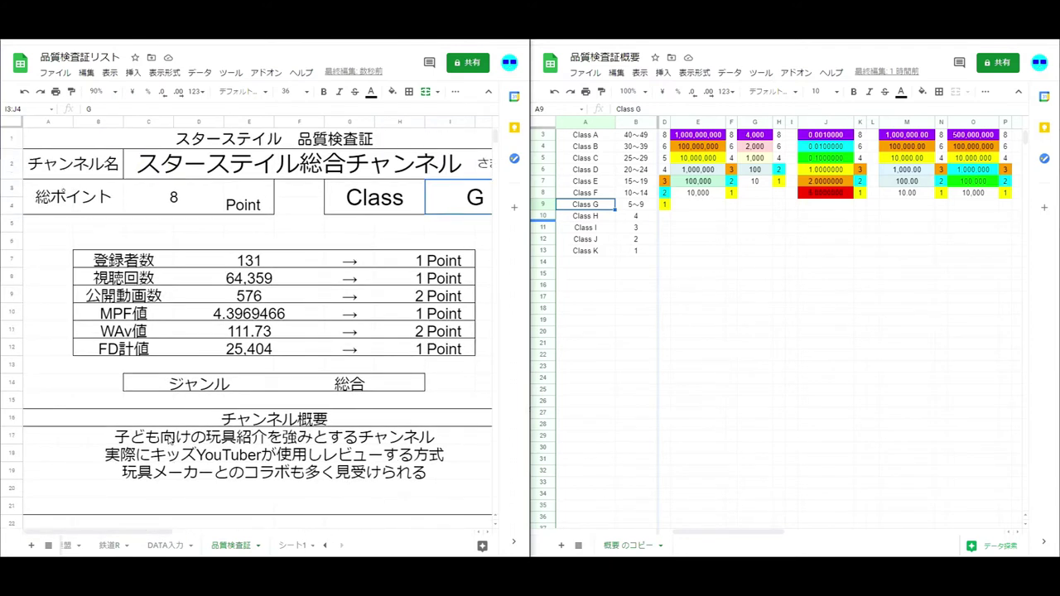
scroll(307, 389, down, 1)
click(385, 330)
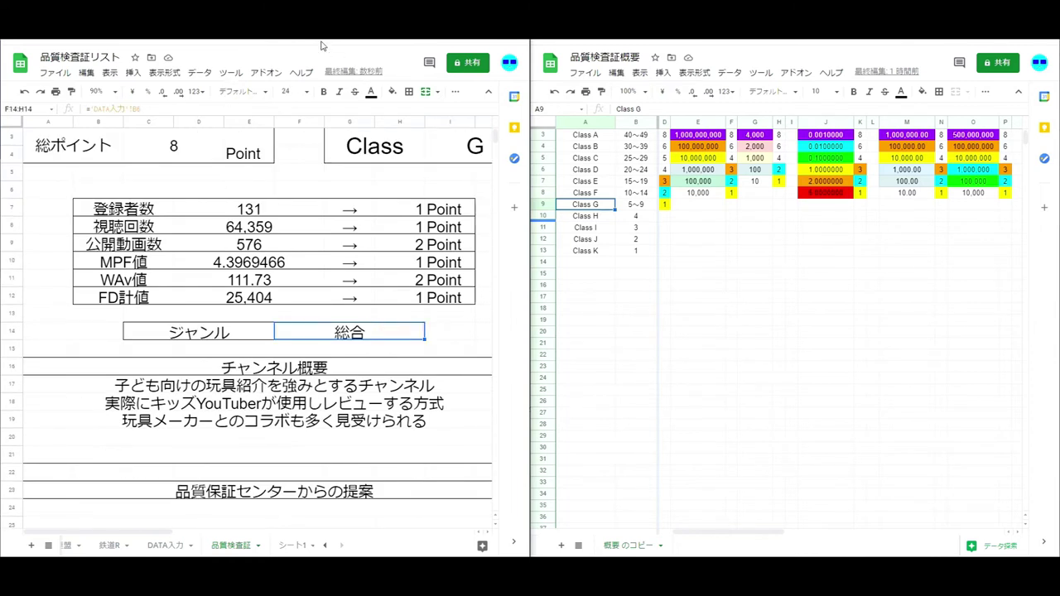
click(170, 544)
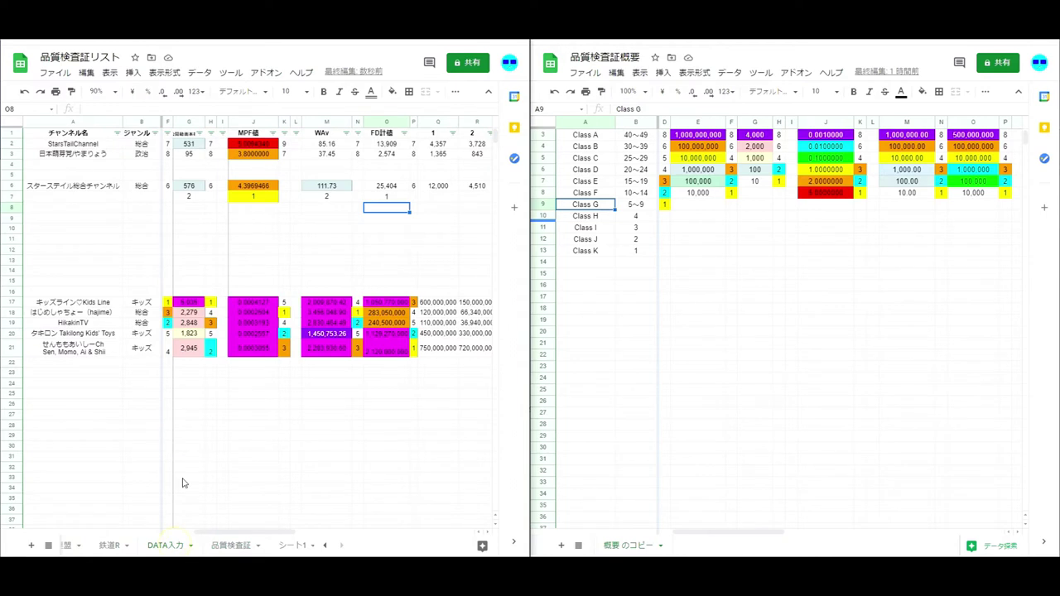
click(142, 189)
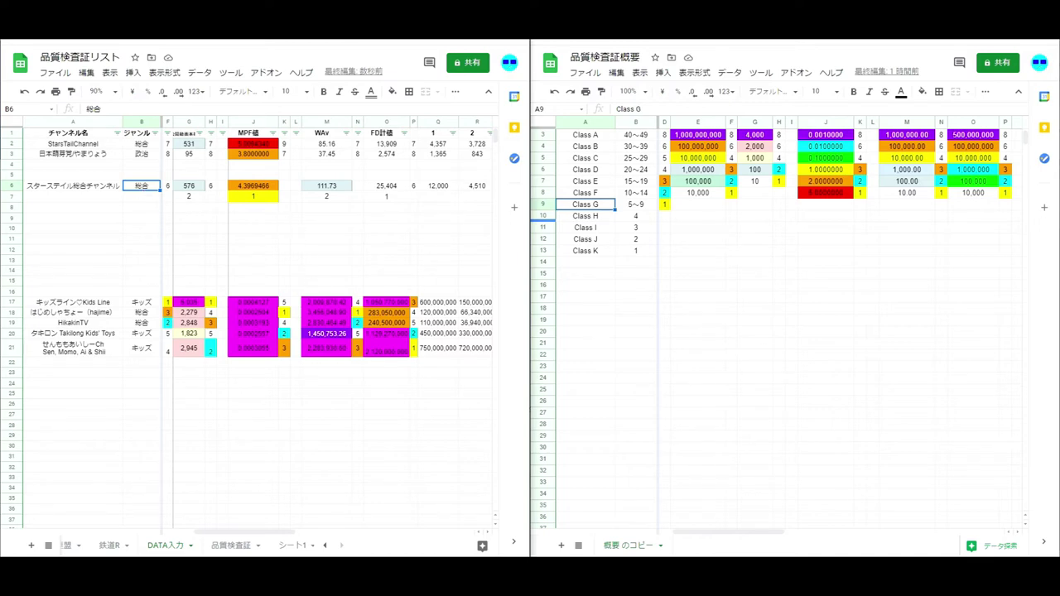
click(244, 550)
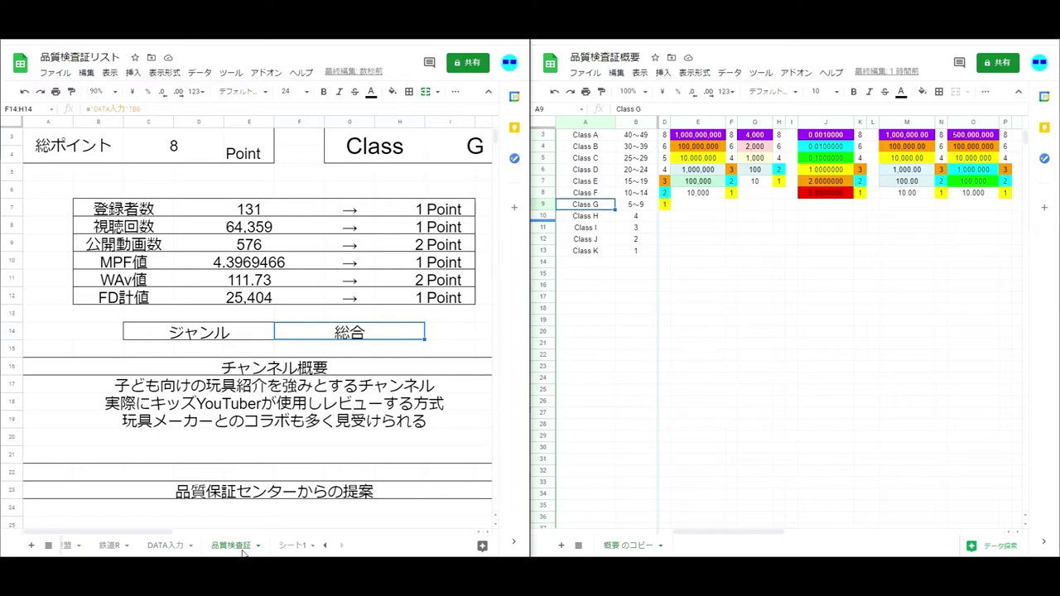
Clear the チャンネル概要 text in A17:J20 of the 品質検査証 sheet
drag(222, 383, 228, 439)
key(Delete)
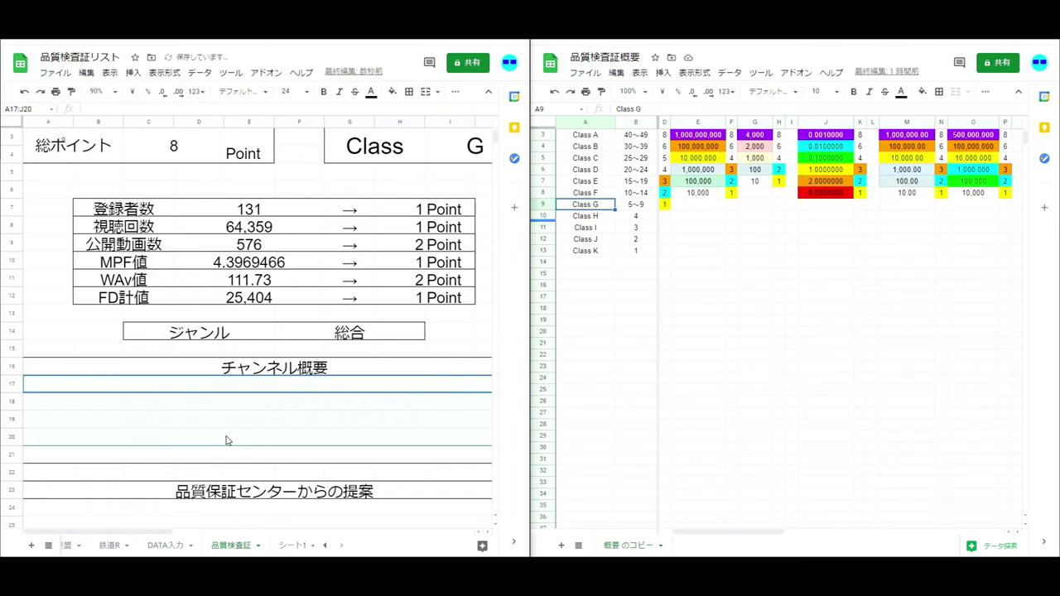
click(201, 382)
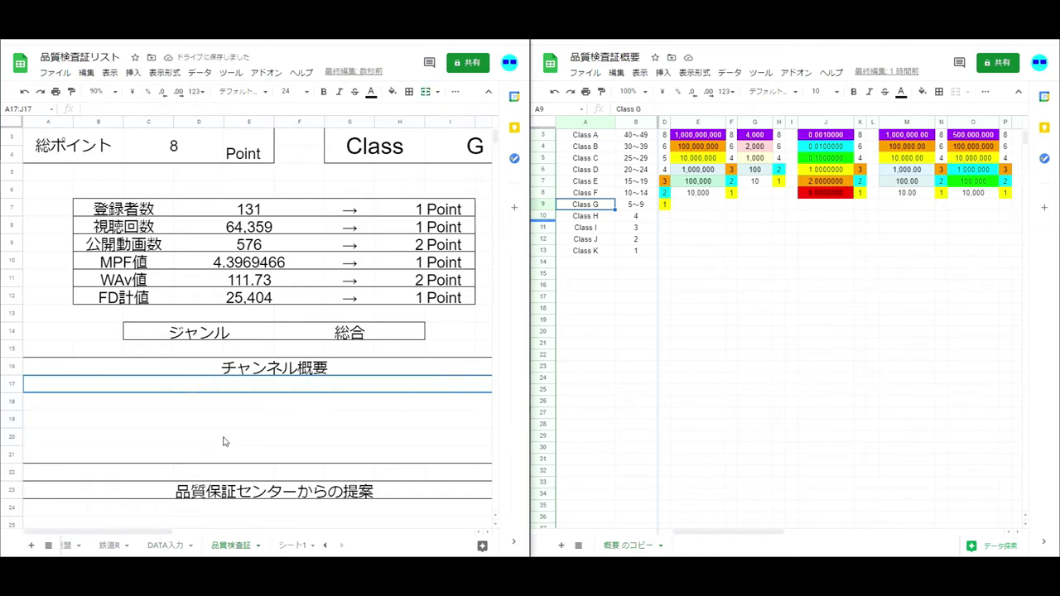
Set the 検査実施日 in C31 of the certificate to 2021年4月4日
scroll(222, 441, down, 5)
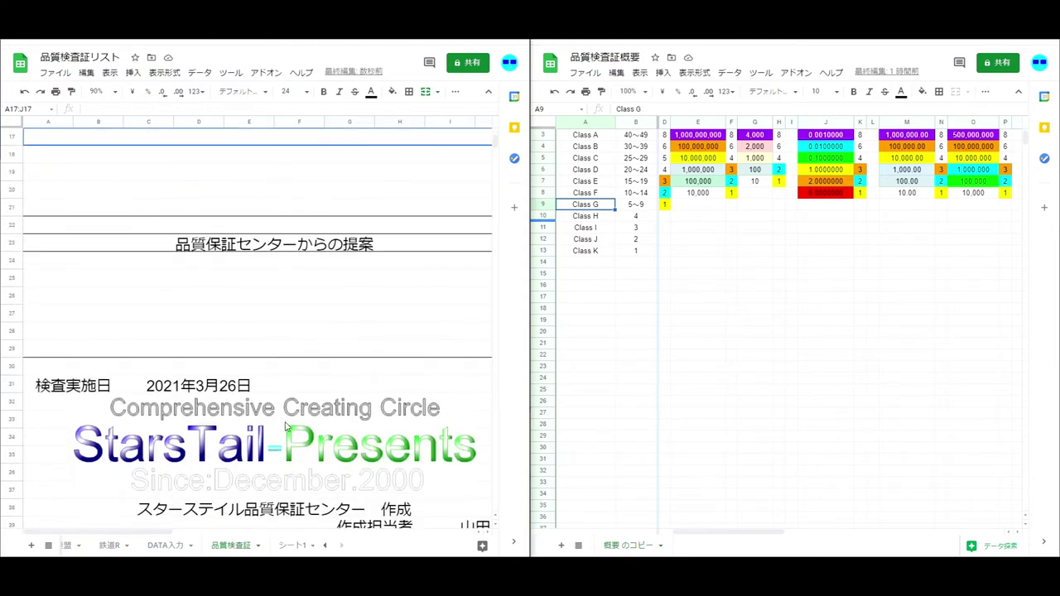
click(296, 260)
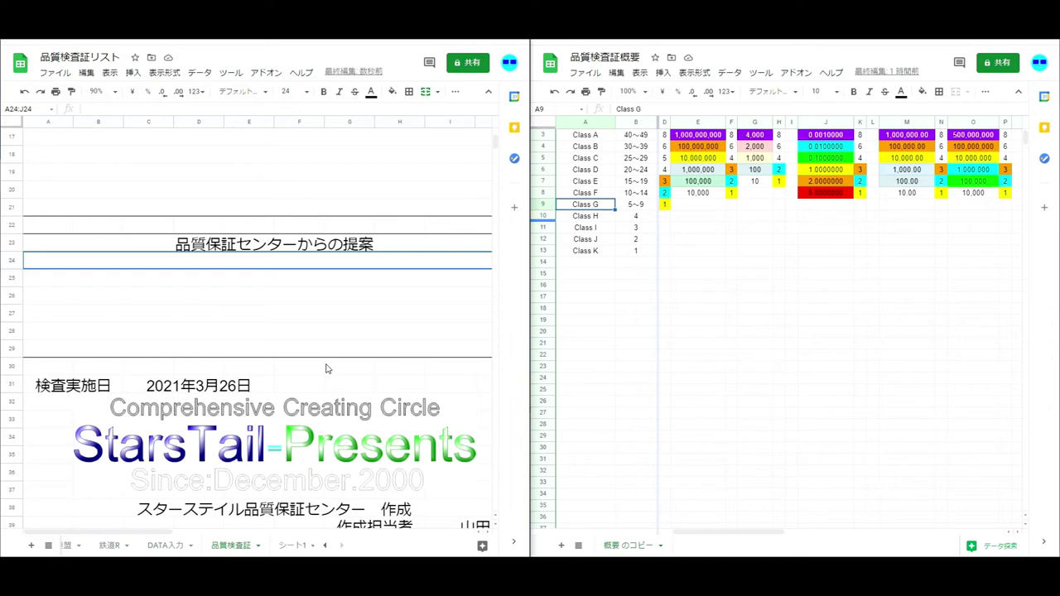
click(217, 392)
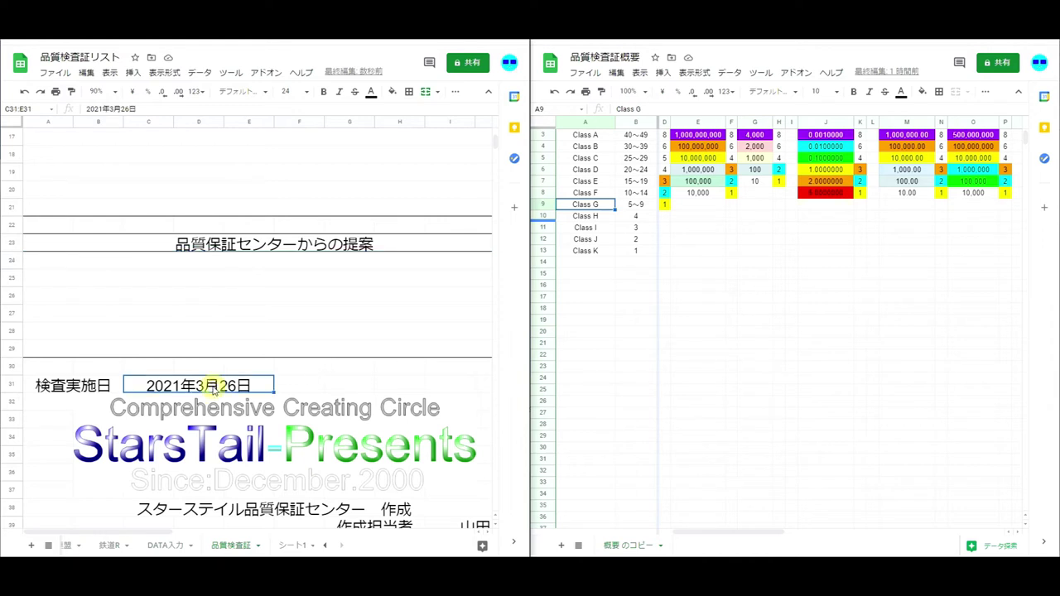
double_click(206, 382)
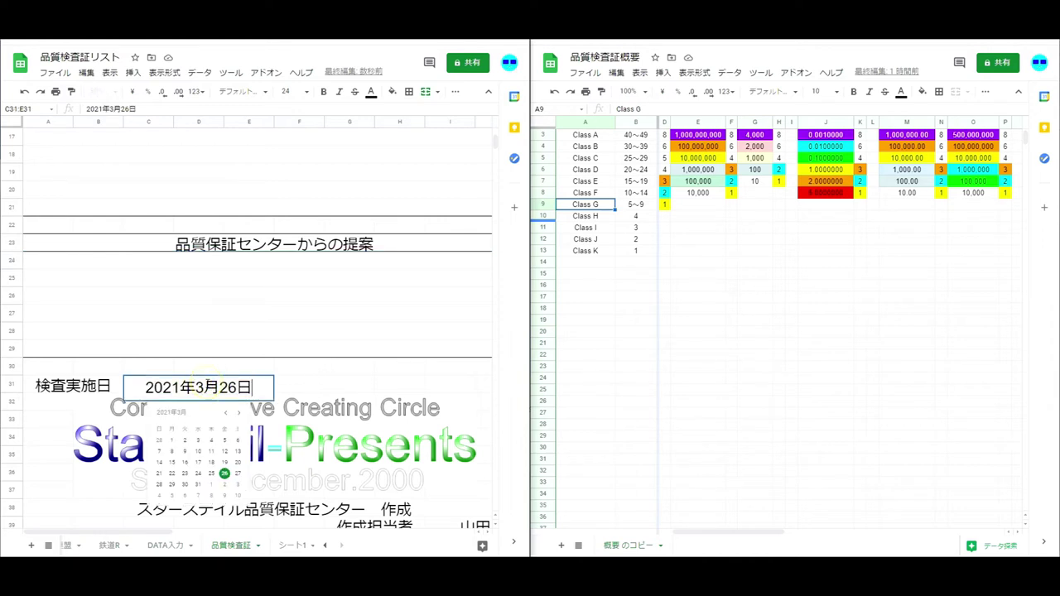
click(239, 412)
click(159, 451)
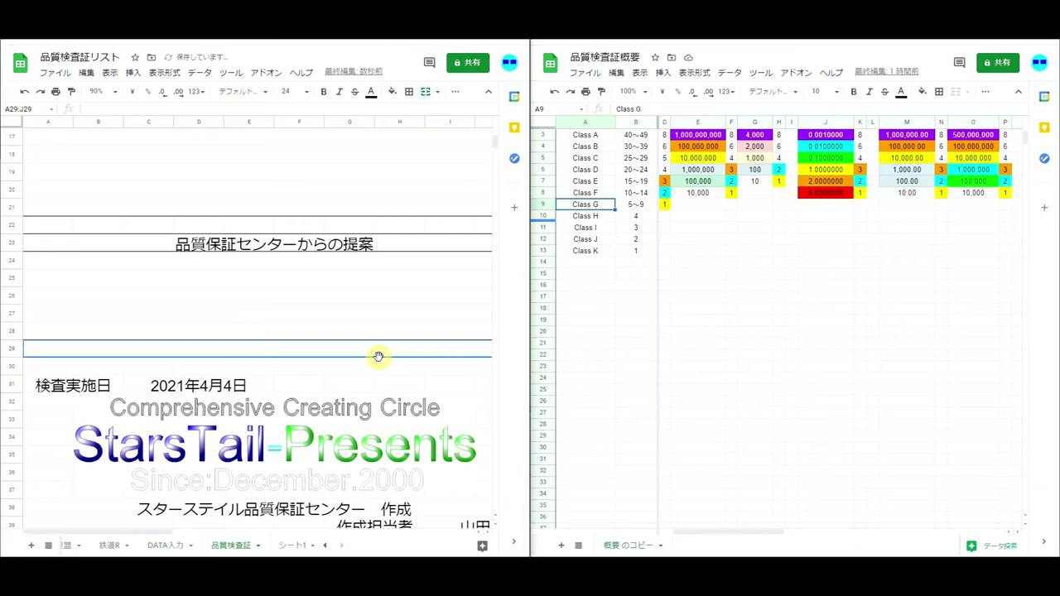
double_click(246, 386)
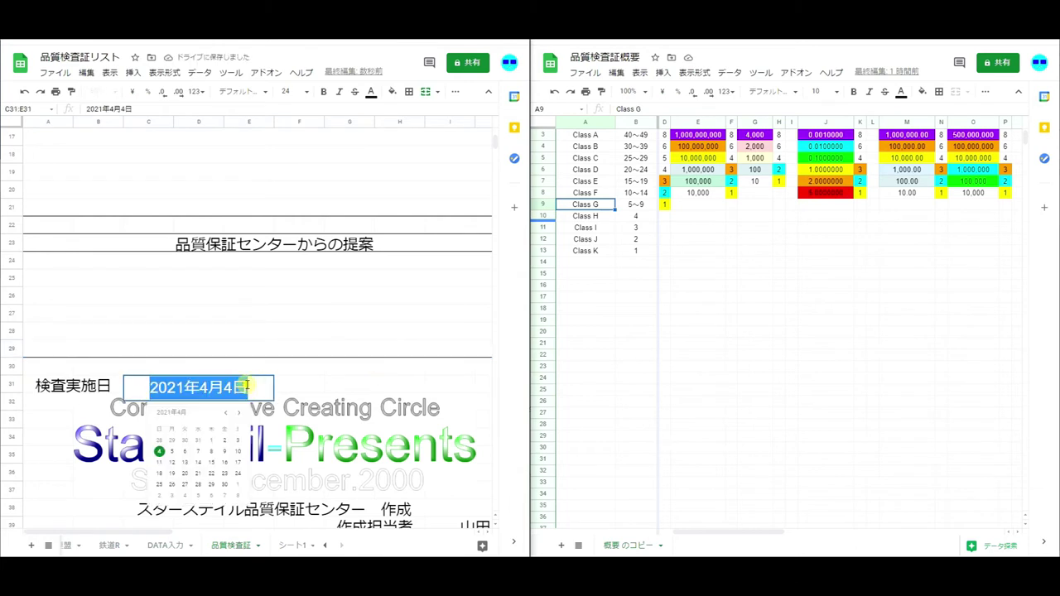
click(299, 367)
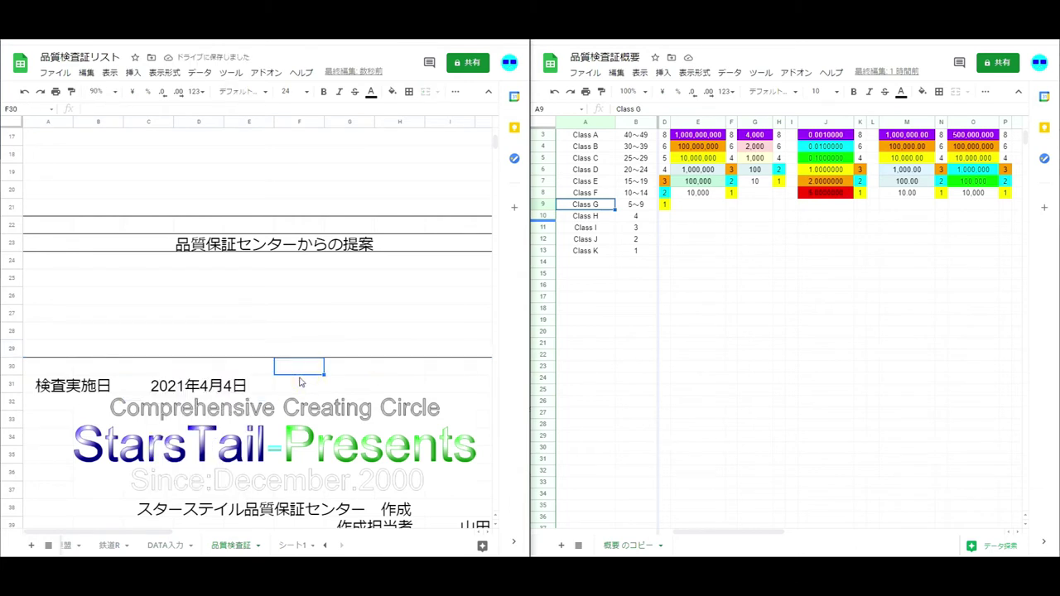
Set the 品質検査証 sheet's zoom to 75% and bring the certificate's title rows into view
scroll(291, 345, up, 1)
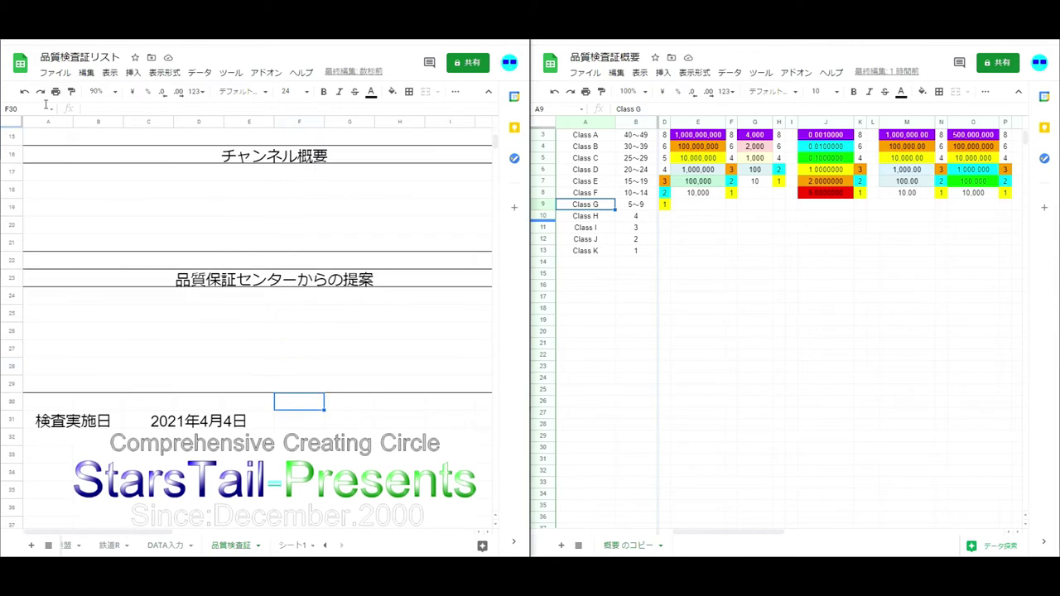
click(98, 92)
click(104, 133)
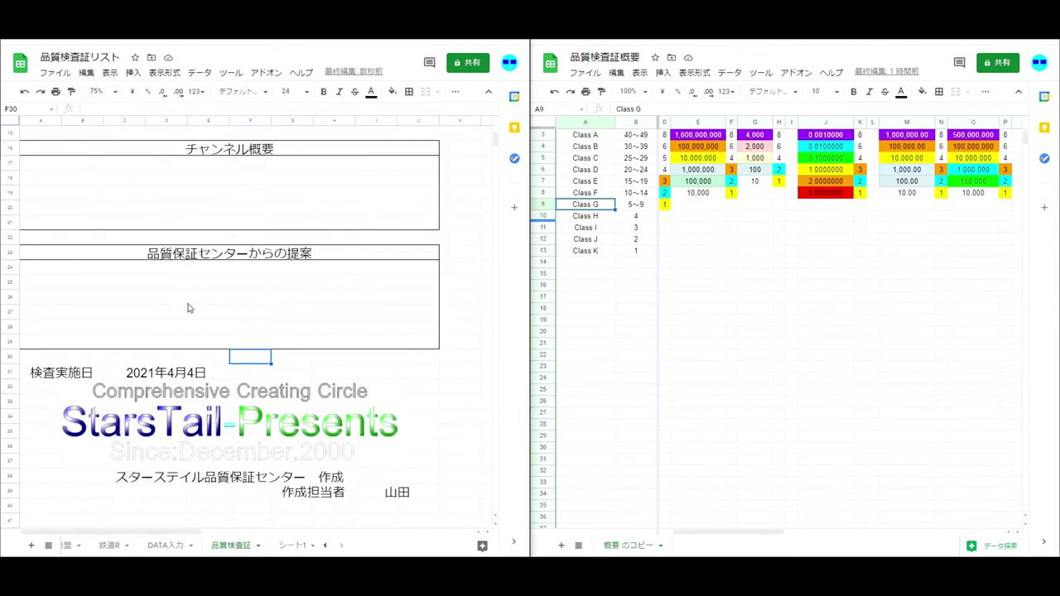
scroll(188, 308, up, 3)
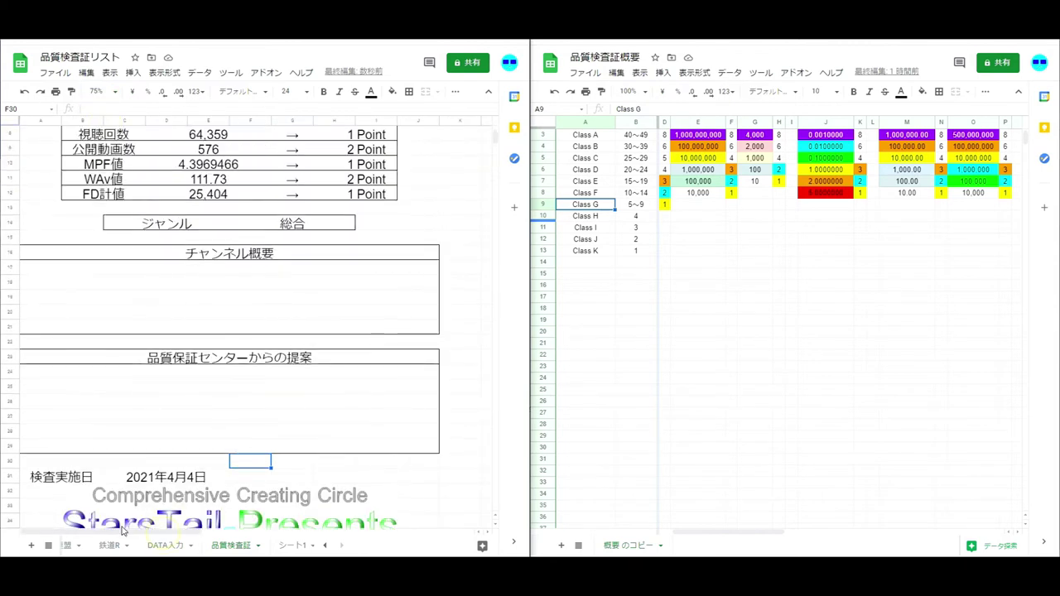
scroll(91, 410, up, 3)
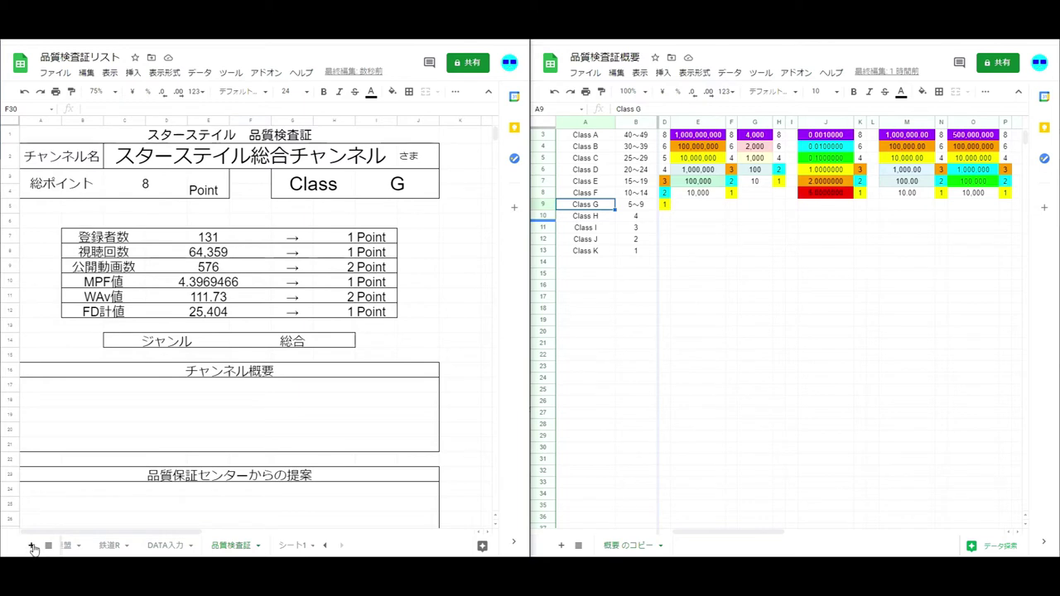
Open the ないない連盟 sheet and select the 登録者数 cell C13 in ゆうTube's row
scroll(79, 548, up, 3)
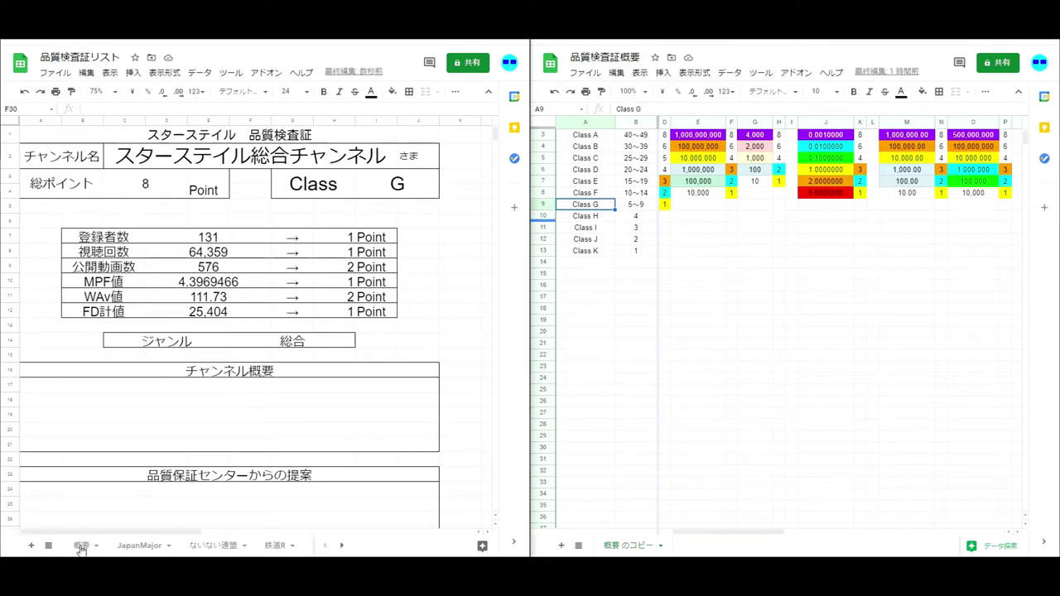
click(213, 546)
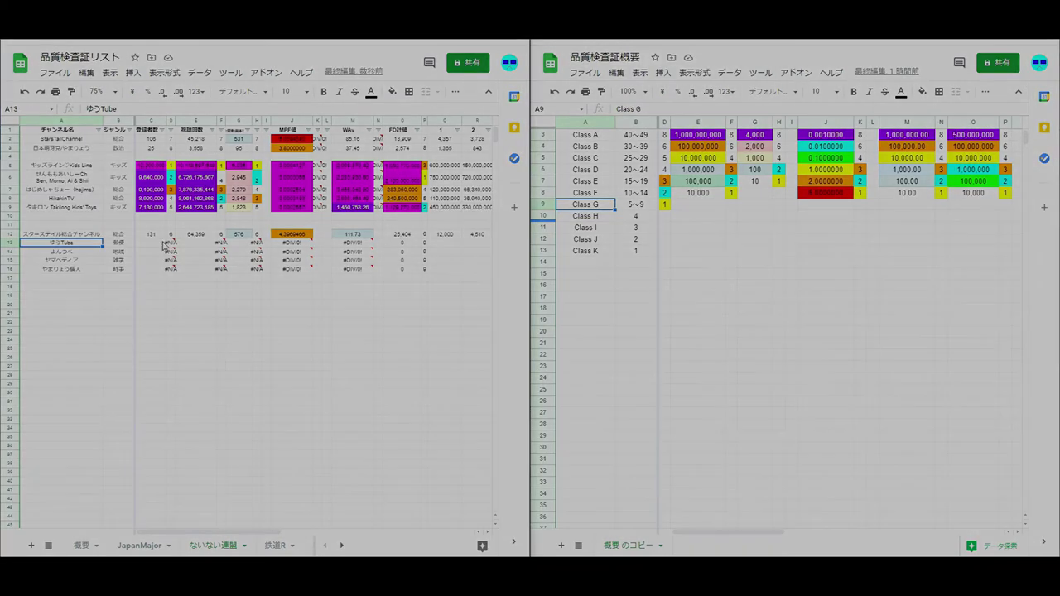
click(161, 244)
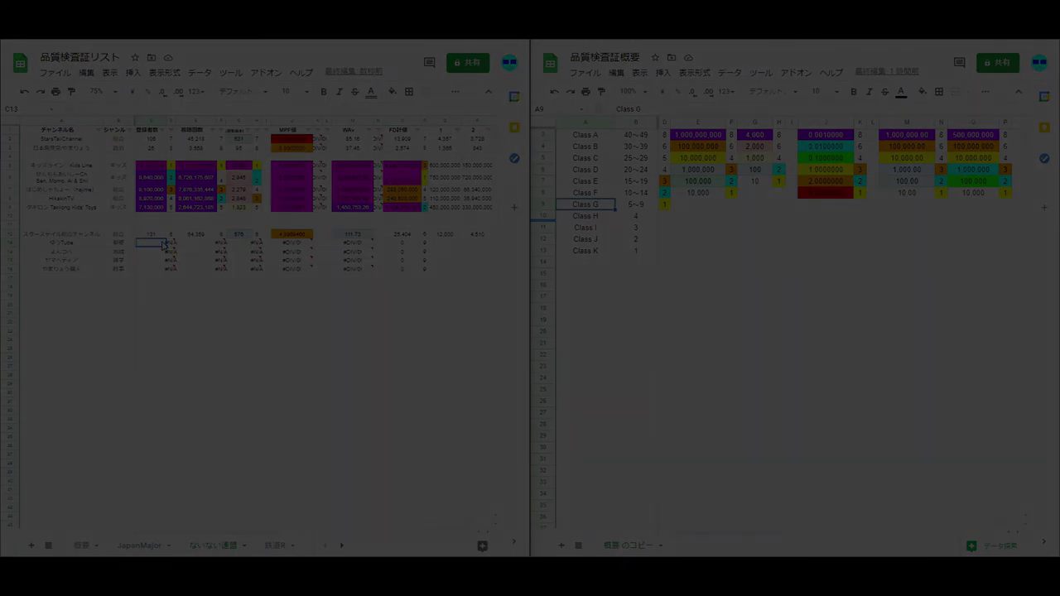
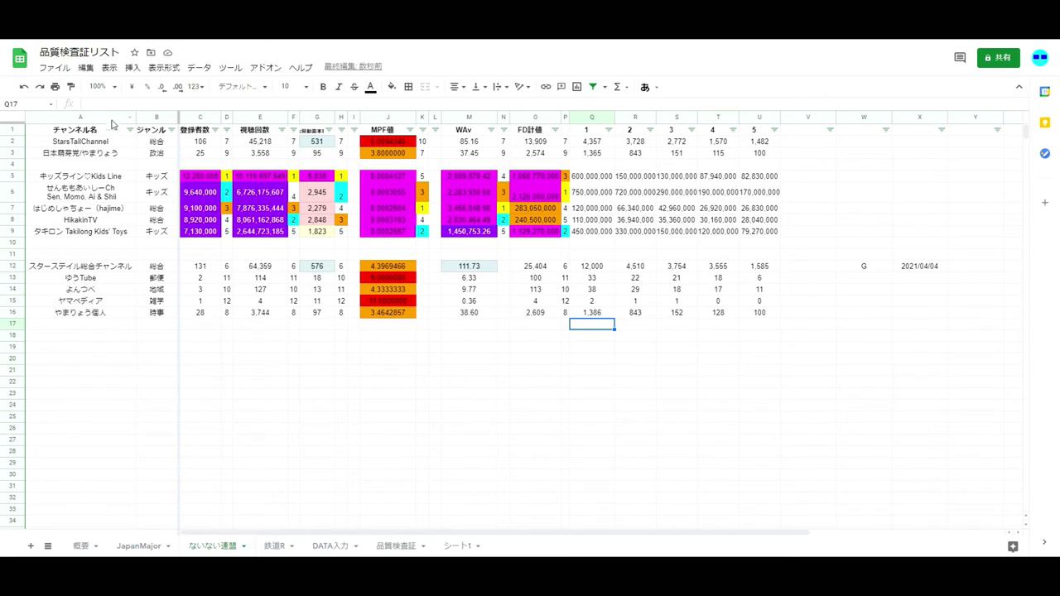
Review the 登録者数, 視聴回数 and MPF値 entries for the channels in rows 13 to 15 of the ないない連盟 sheet
click(99, 86)
click(382, 347)
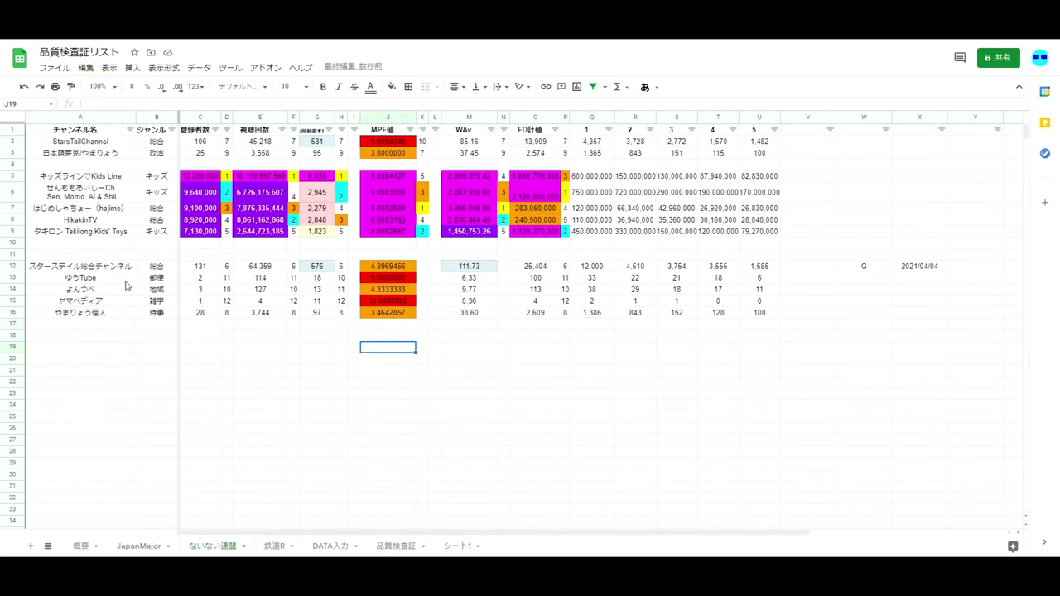
click(203, 281)
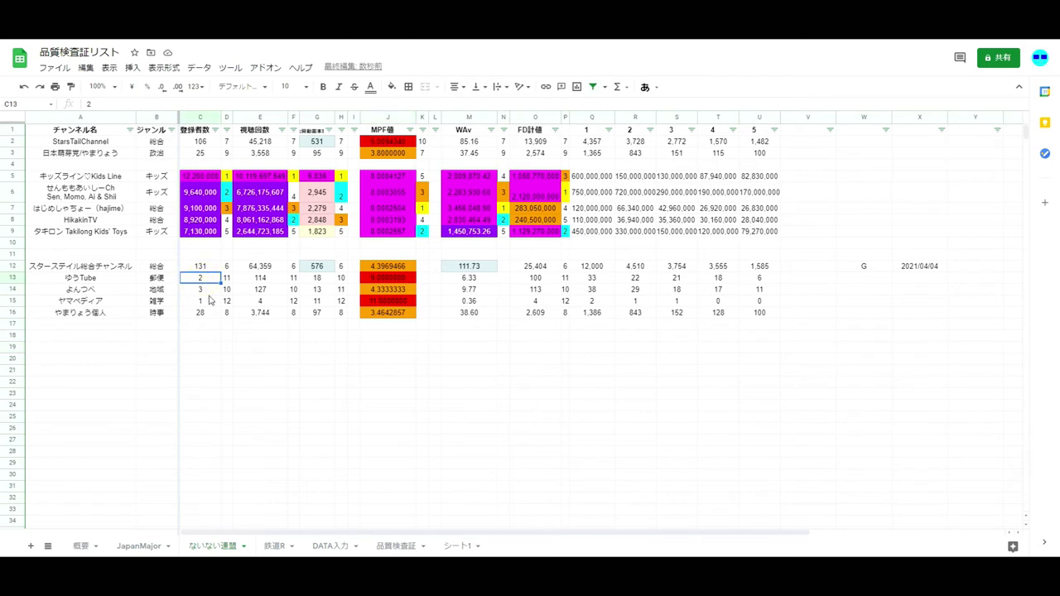
click(211, 293)
click(212, 303)
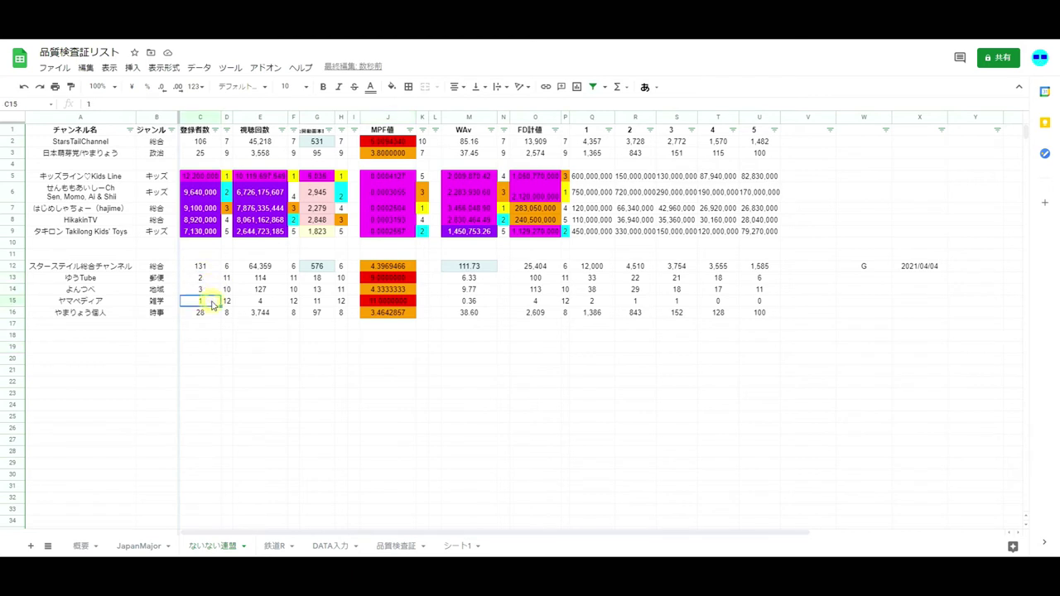
click(263, 304)
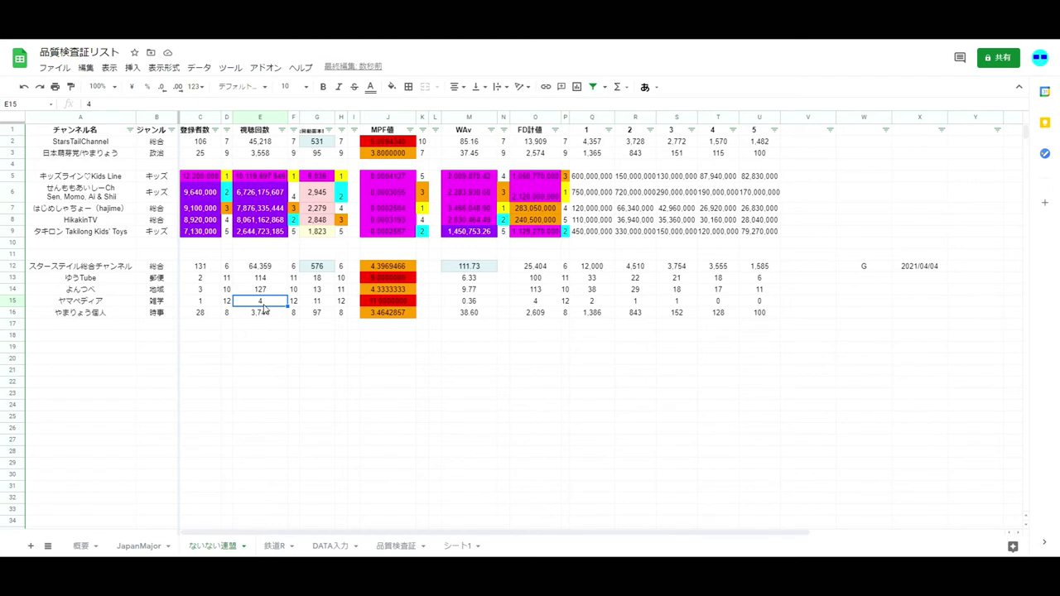
click(370, 303)
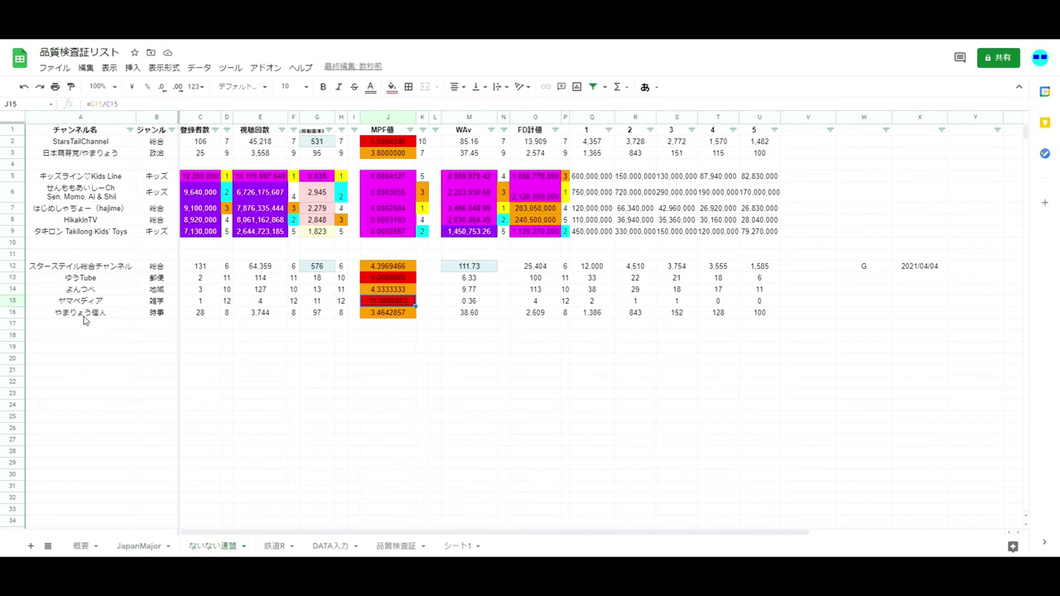
Select the 時事 channel's row 16, then open the DATA入力 sheet side by side with the 品質検査証概要 spreadsheet
click(10, 312)
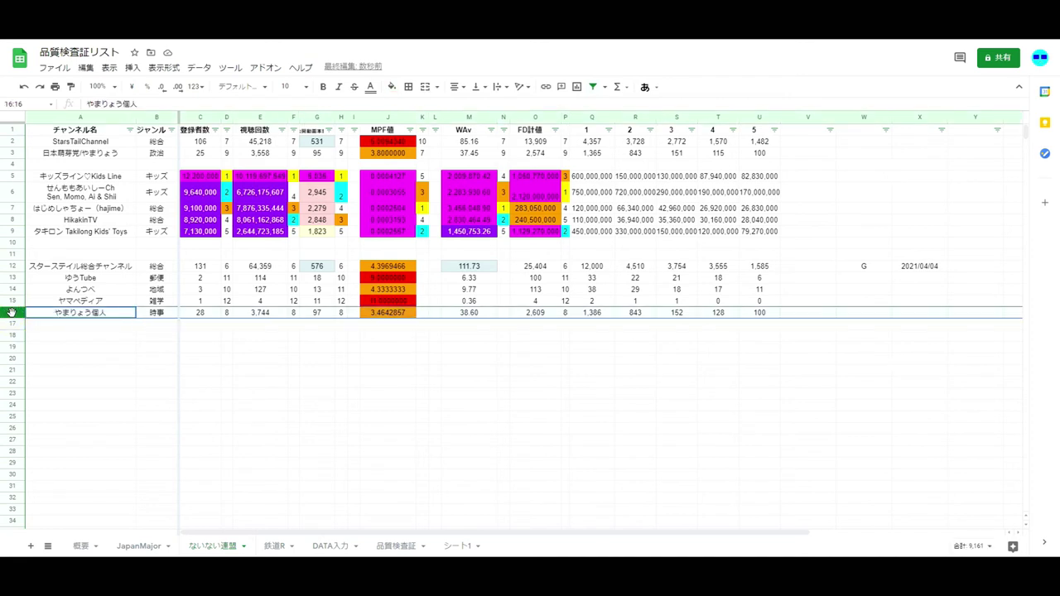
key(ctrl+Page_Down)
key(ctrl+Page_Down)
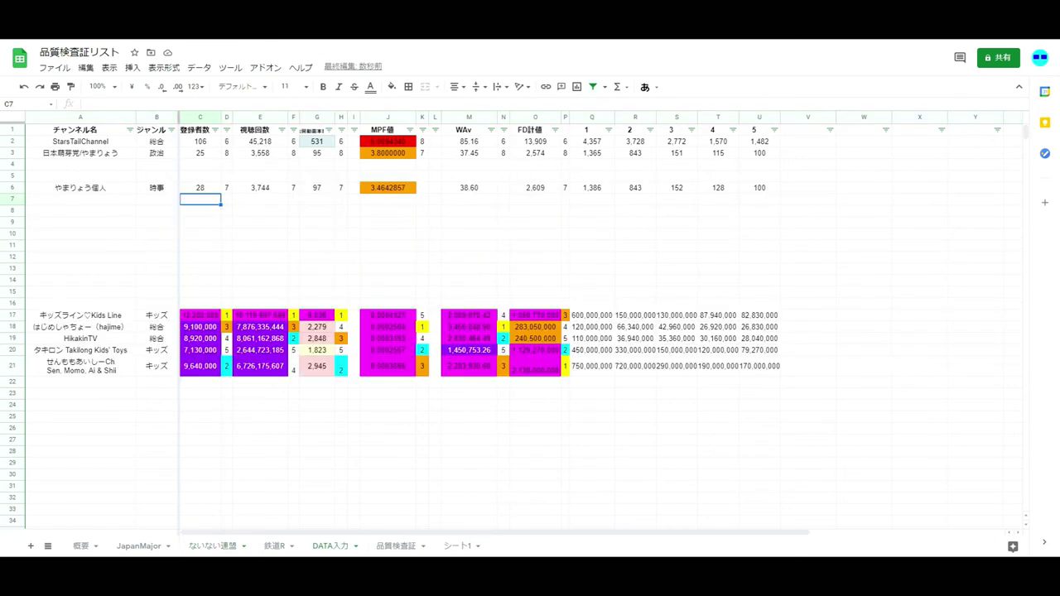
key(super+Left)
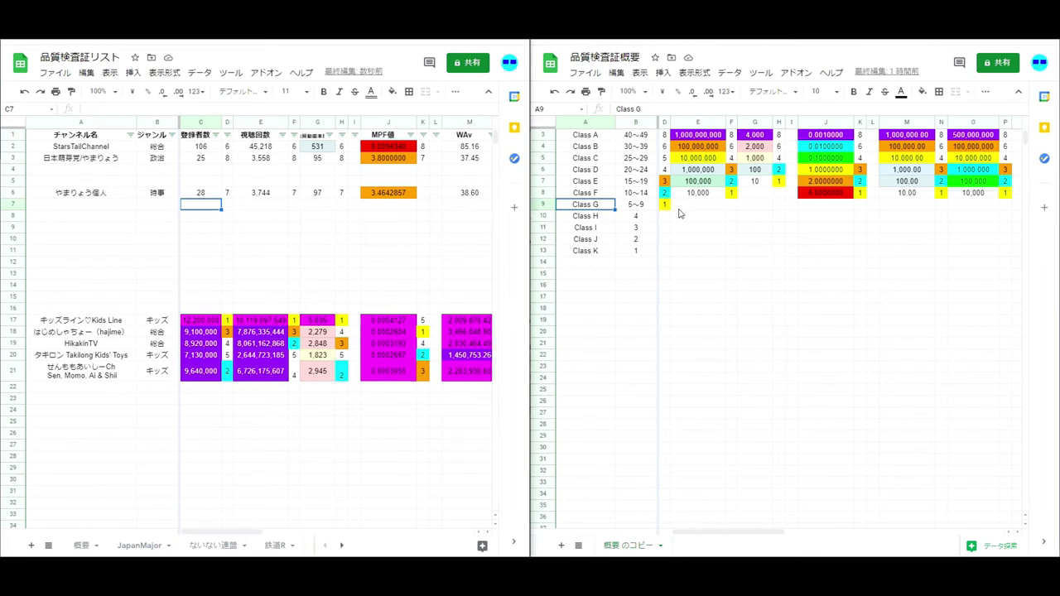
Check the 時事 channel's 登録者数 in C6 against the threshold table and enter 0 points in C7
click(643, 205)
key(Right)
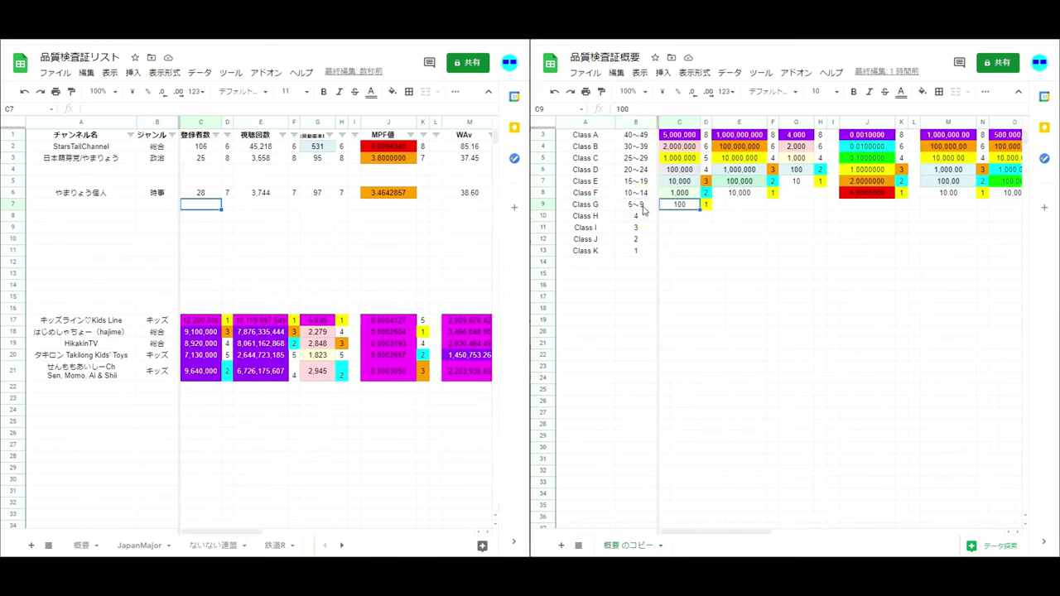
click(201, 195)
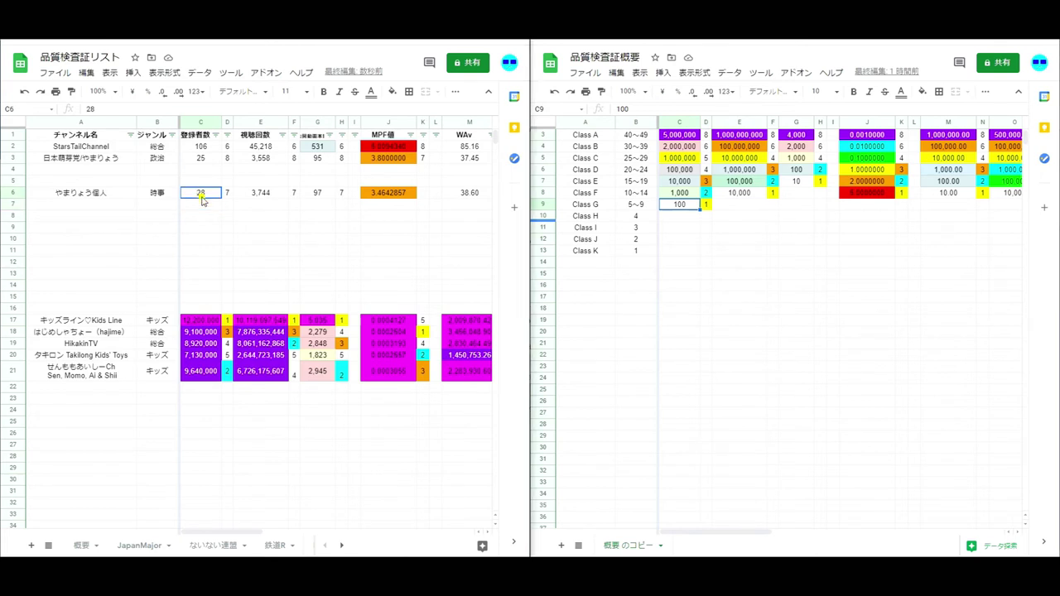
click(226, 196)
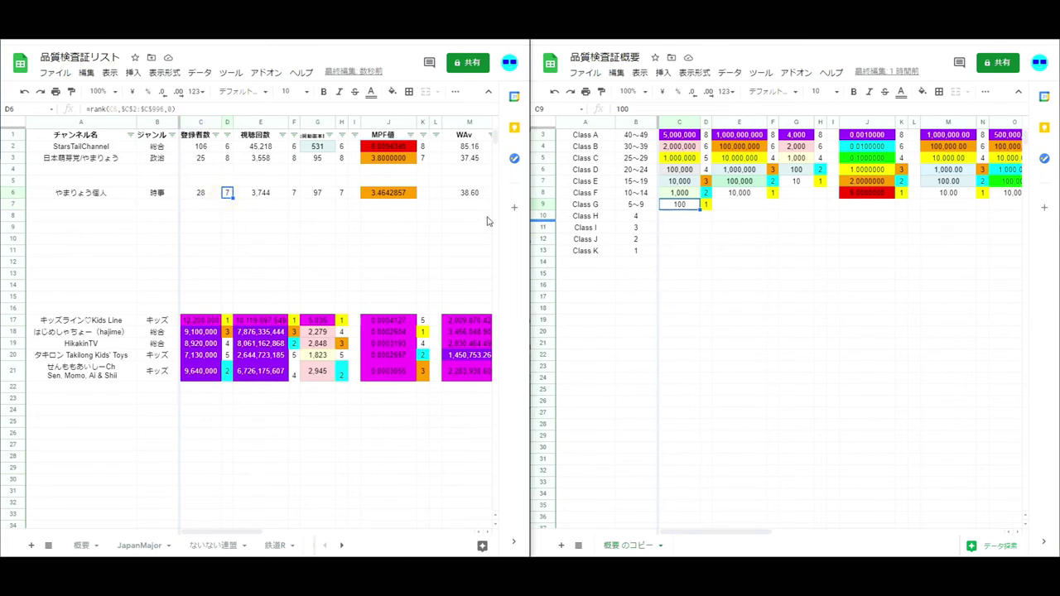
key(Left)
key(Down)
text(0)
key(Tab)
key(Right)
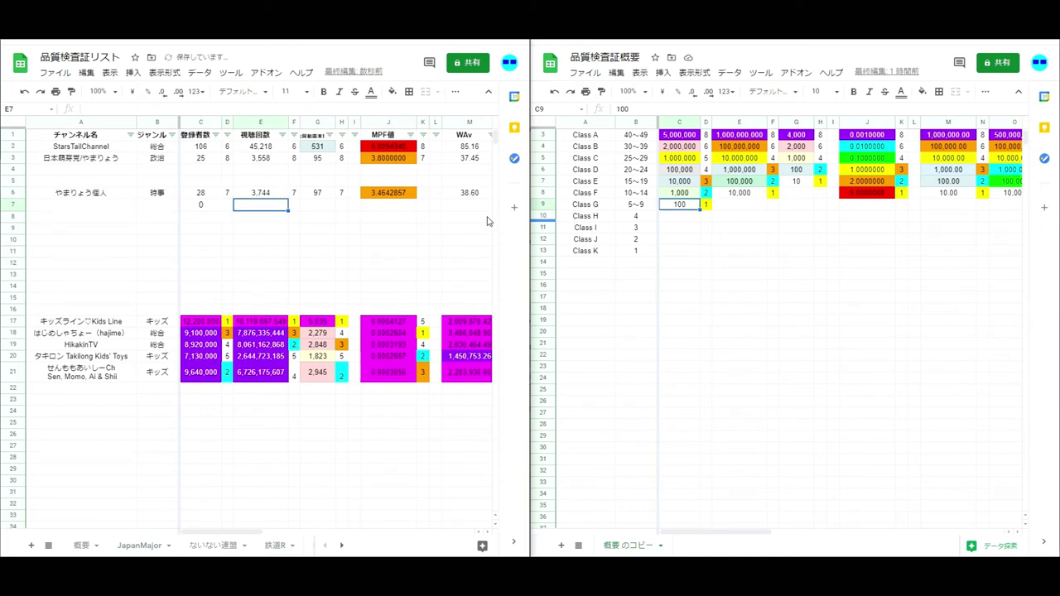
Enter 0 points for 視聴回数 in E7, following the threshold table
text(0)
key(Tab)
key(Right)
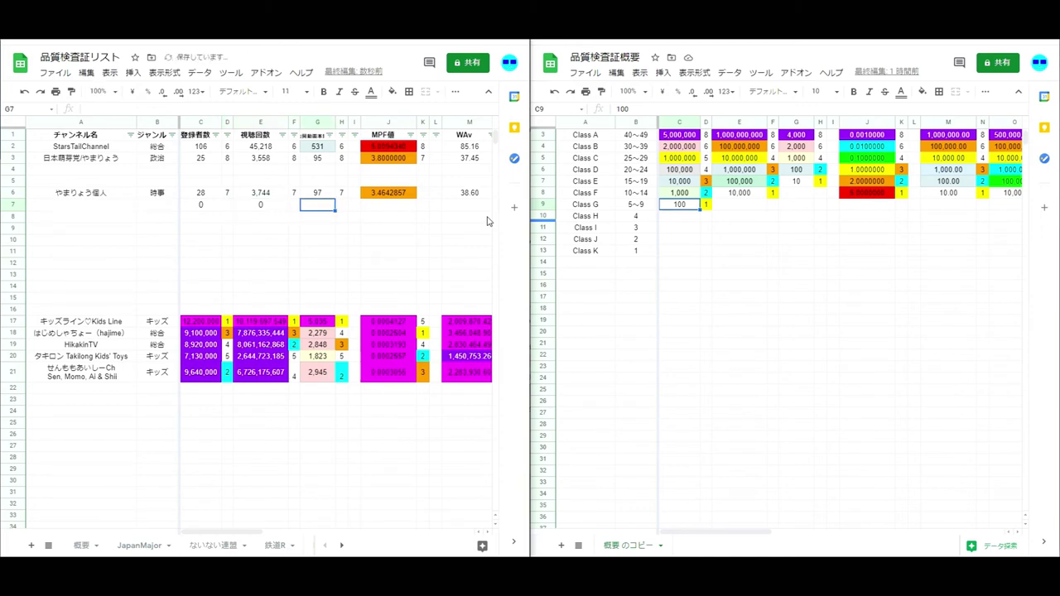
Enter 1 point for the number of published videos in G7 and 1 point for MPF値 in J7
text(1)
key(Tab)
key(Right)
key(Right)
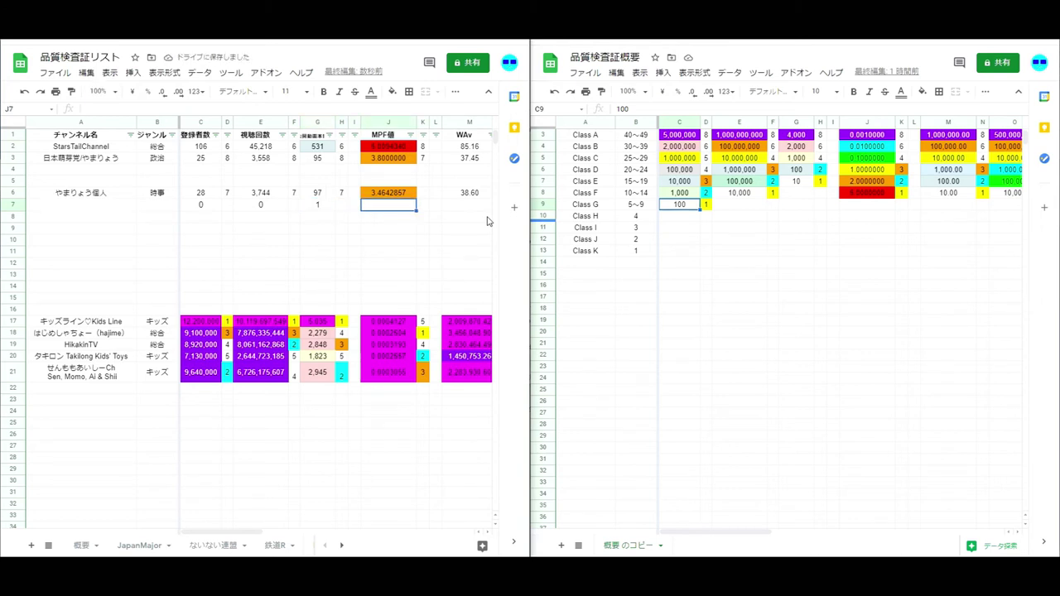
text(1)
key(Tab)
key(Right)
key(Right)
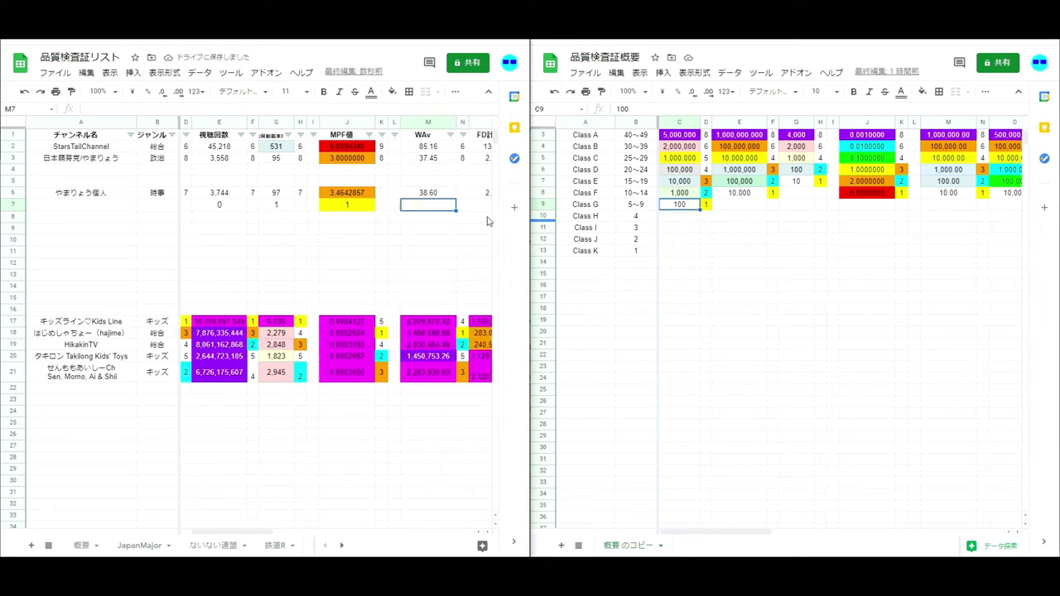
Check the WAv column of the threshold table and enter 1 point for WAv in M7
click(947, 193)
scroll(947, 196, up, 2)
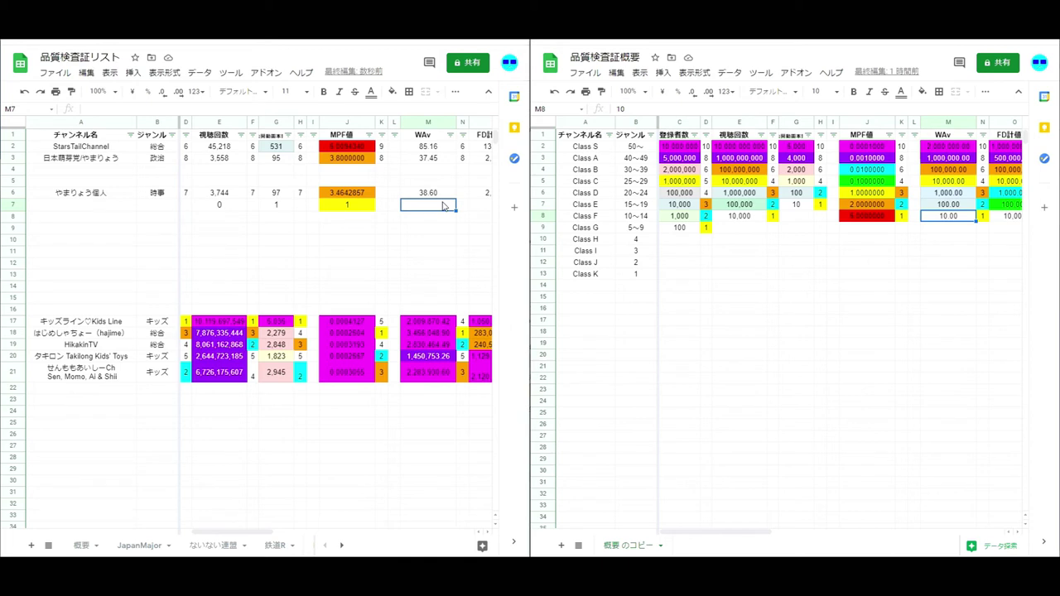
text(1)
key(Tab)
key(Tab)
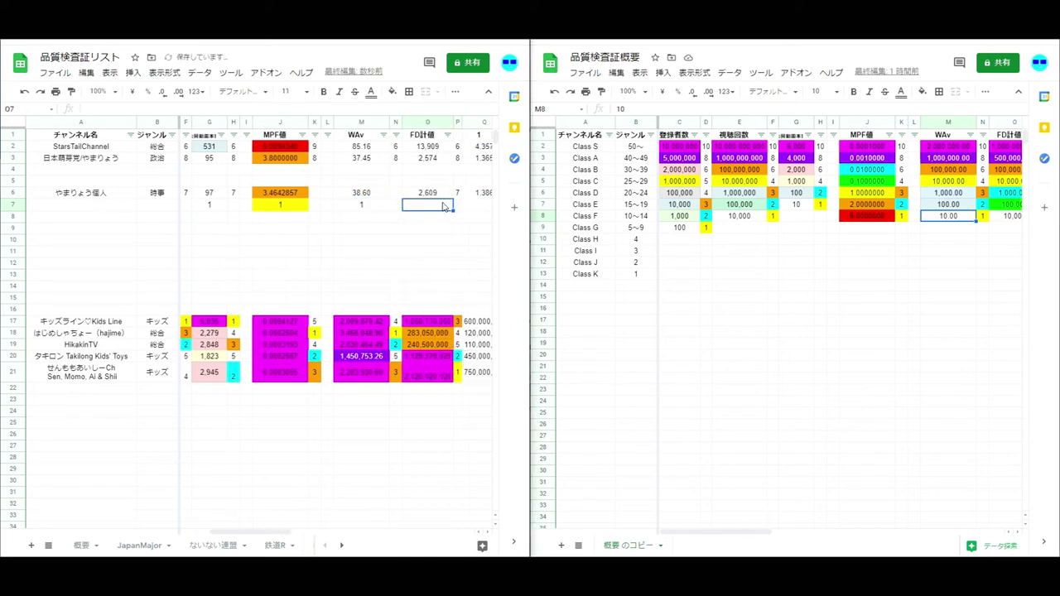
Check the FD計値 column of the threshold table and enter 0 points for FD計値 in O7
click(1004, 220)
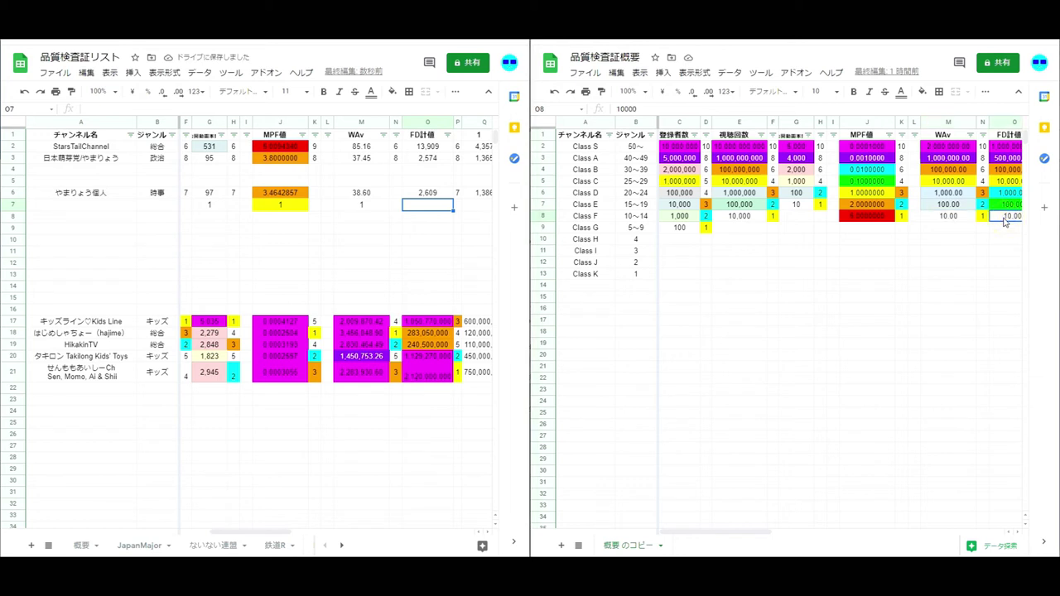
scroll(1003, 220, right, 3)
key(Left)
key(Right)
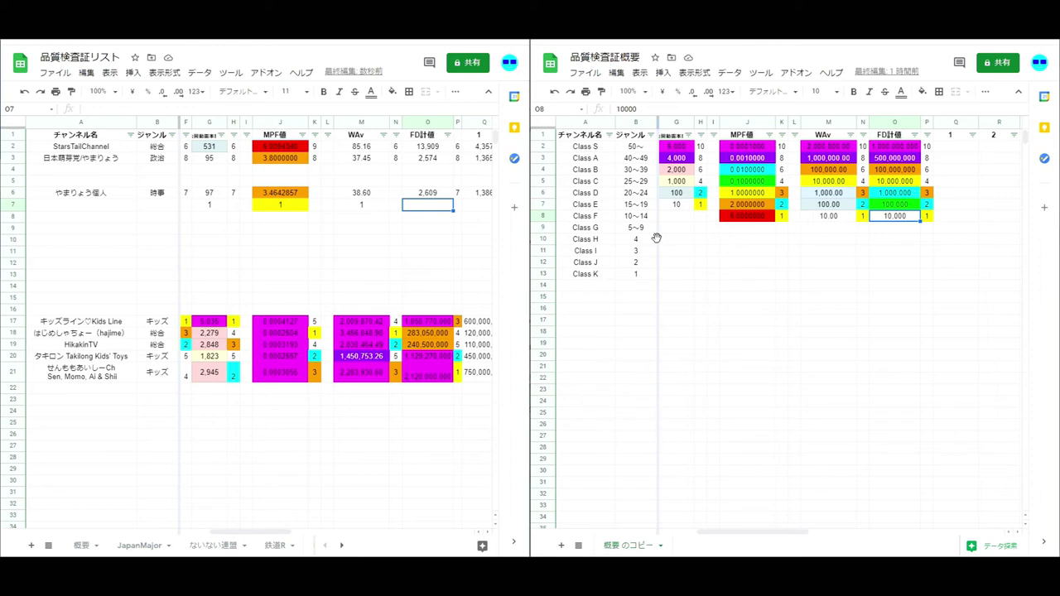
text(0)
key(Escape)
click(447, 205)
text(0)
key(Return)
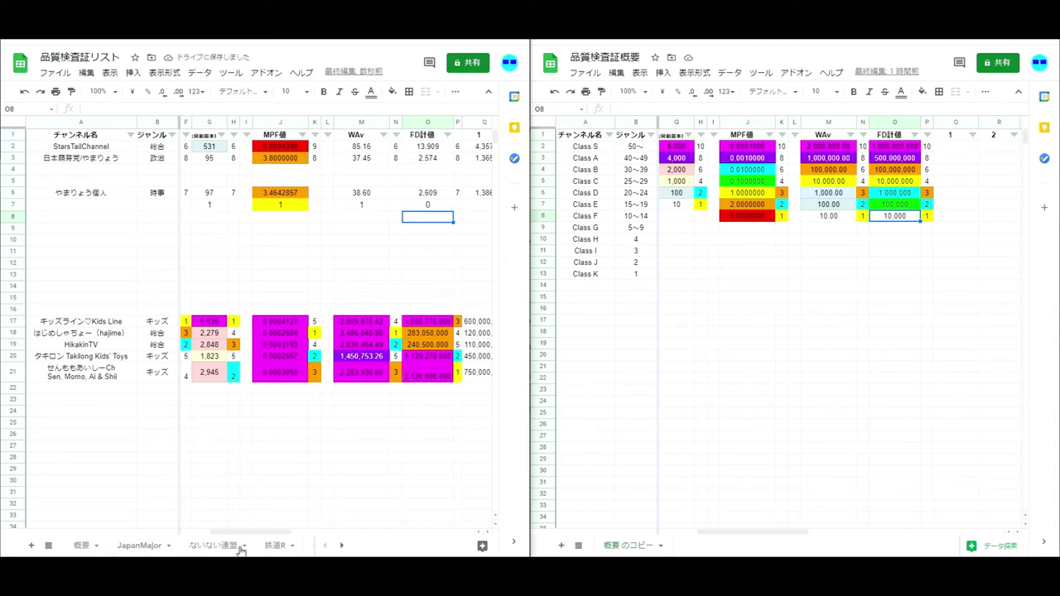
Set the Class to I on the 時事 channel's 品質検査証 certificate
scroll(125, 545, right, 3)
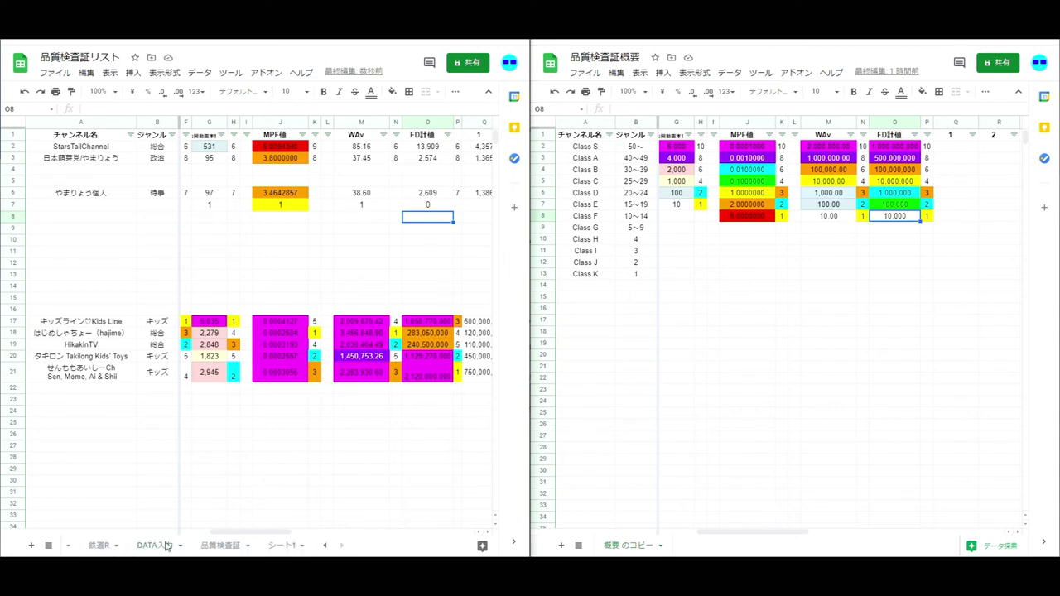
click(217, 545)
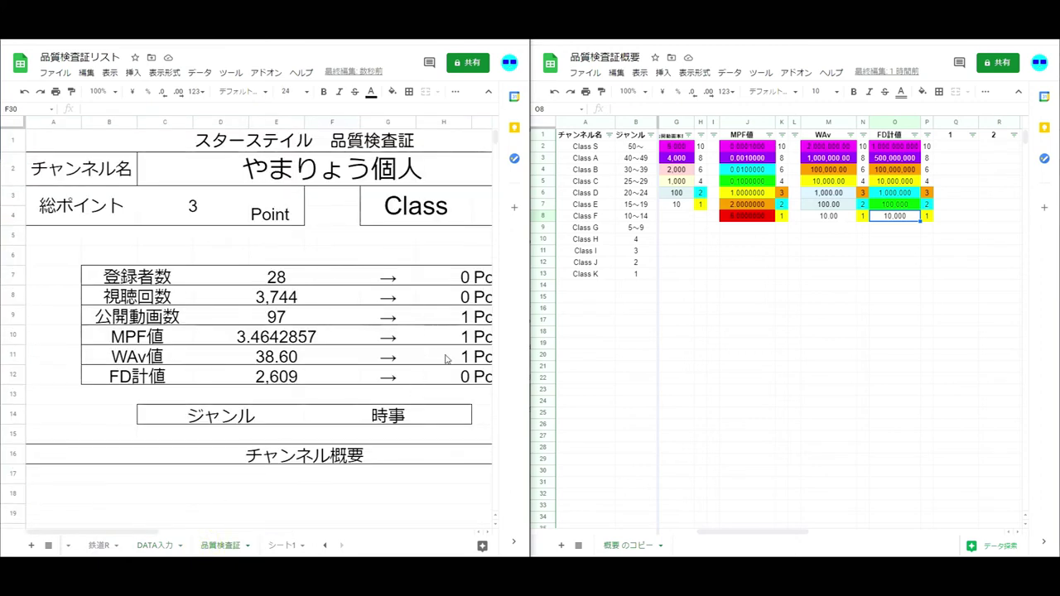
click(485, 214)
text(I)
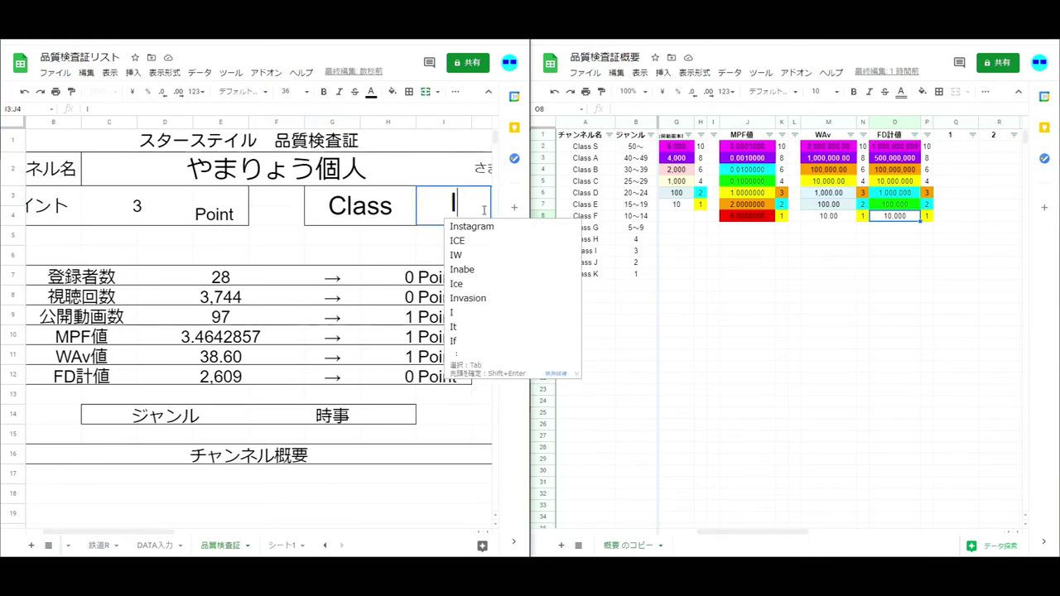
click(485, 213)
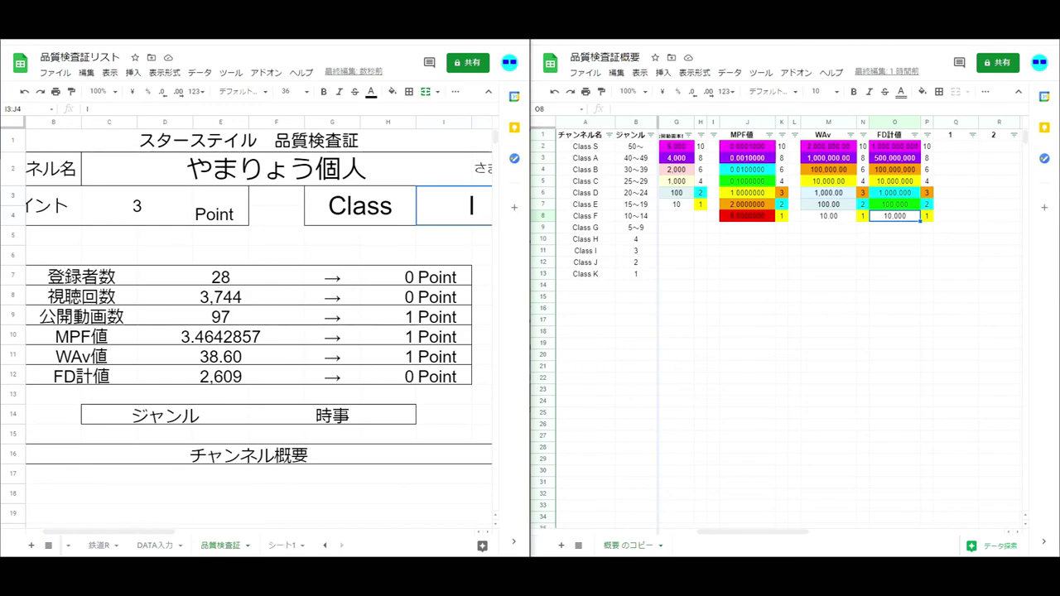
key(alt+Tab)
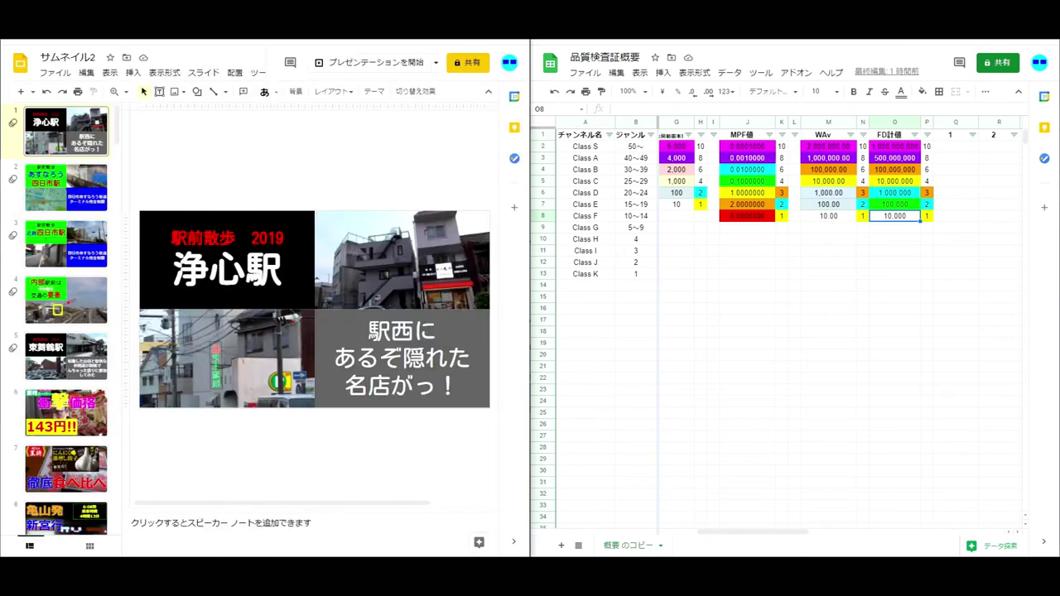
key(alt+Tab)
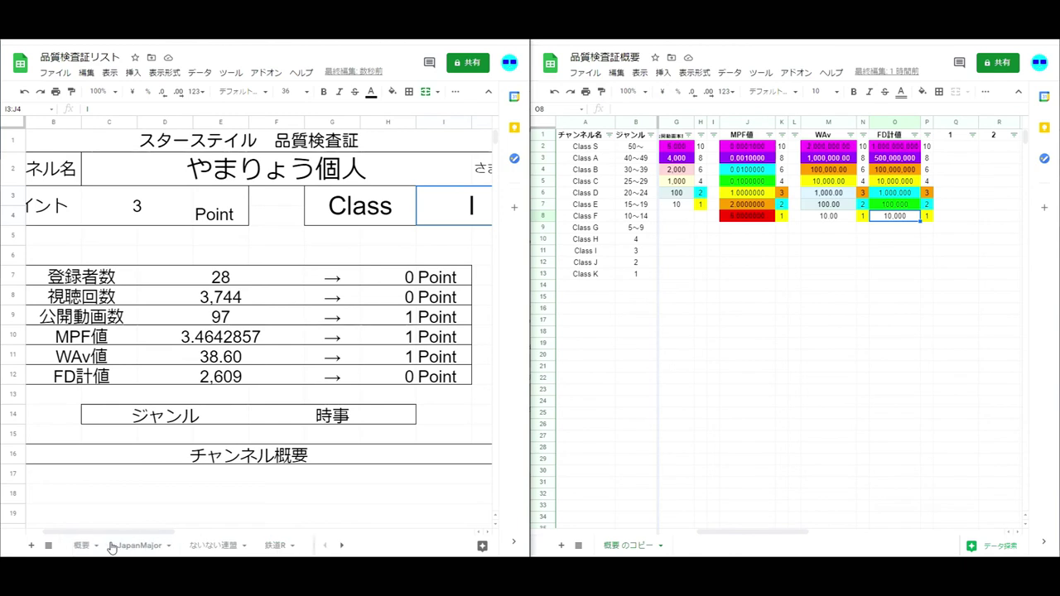
Open the ないない連盟 sheet and compare the 登録者数, video count and MPF値 entries of rows 16 and 12
click(192, 546)
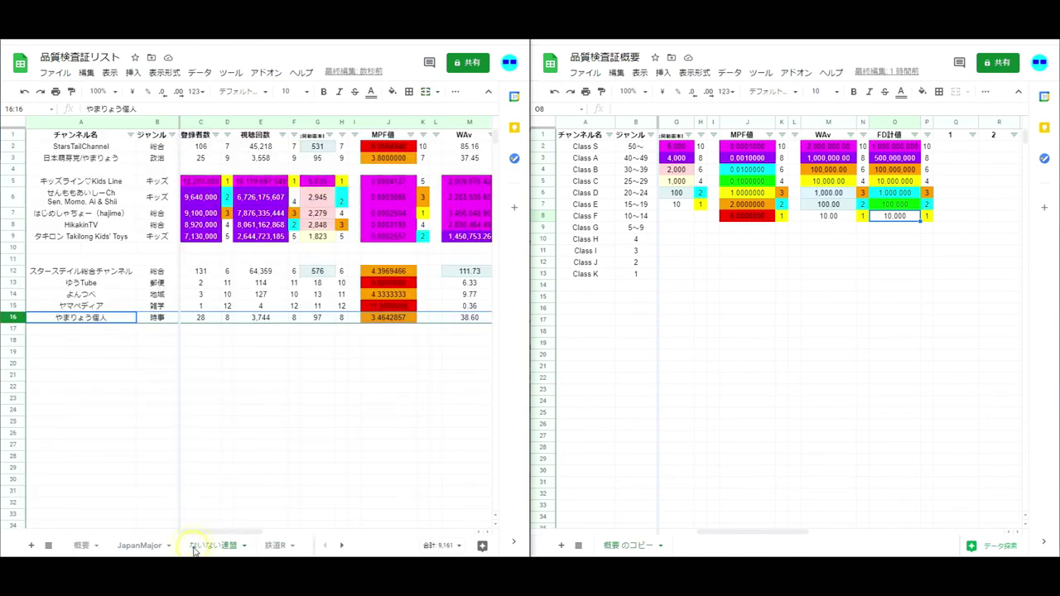
click(198, 321)
click(374, 318)
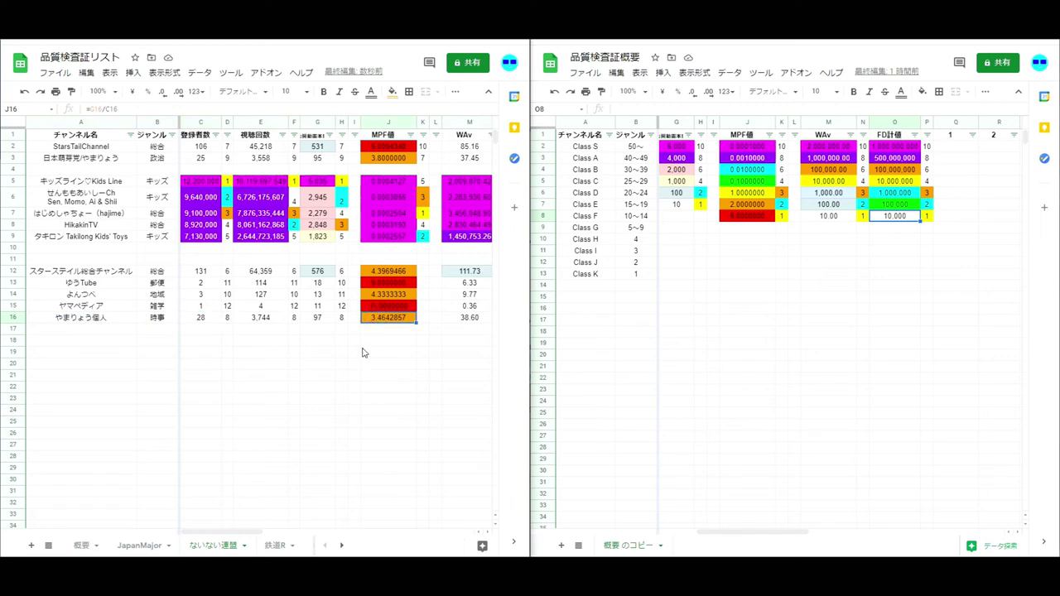
click(318, 319)
click(208, 323)
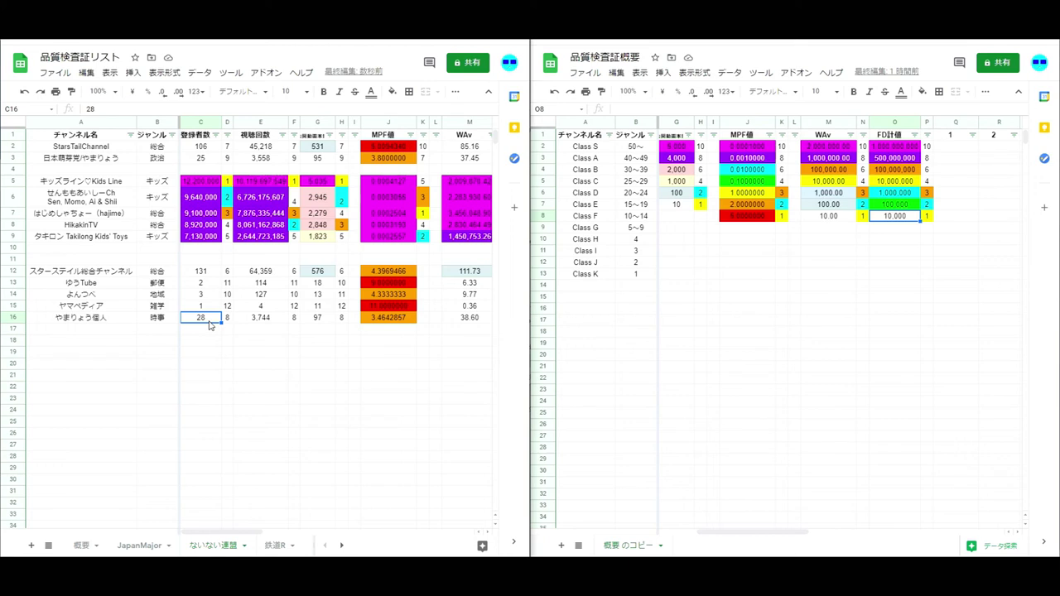
click(388, 271)
shift+click(330, 273)
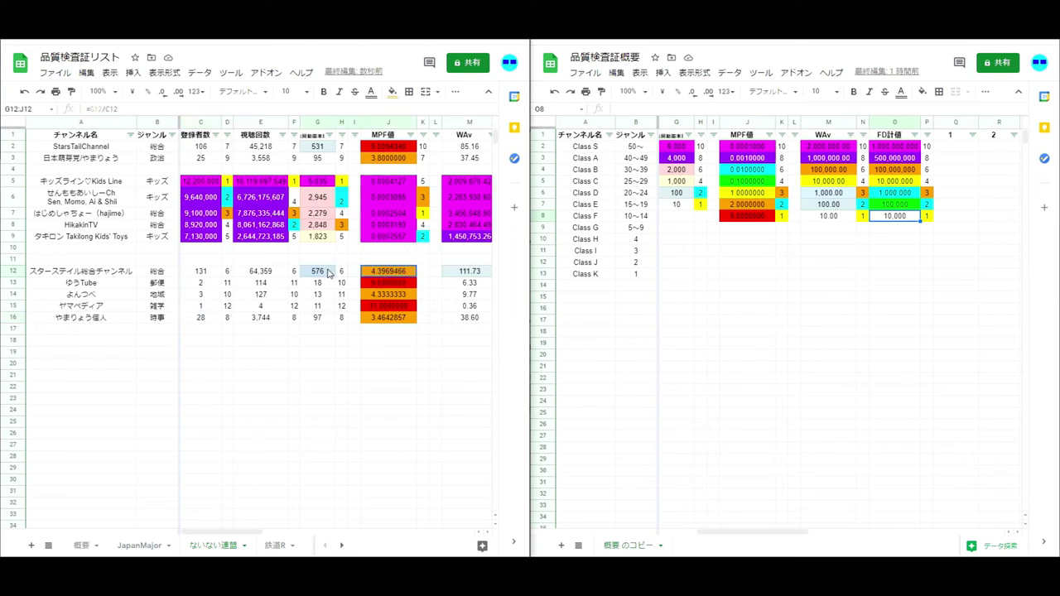
click(375, 331)
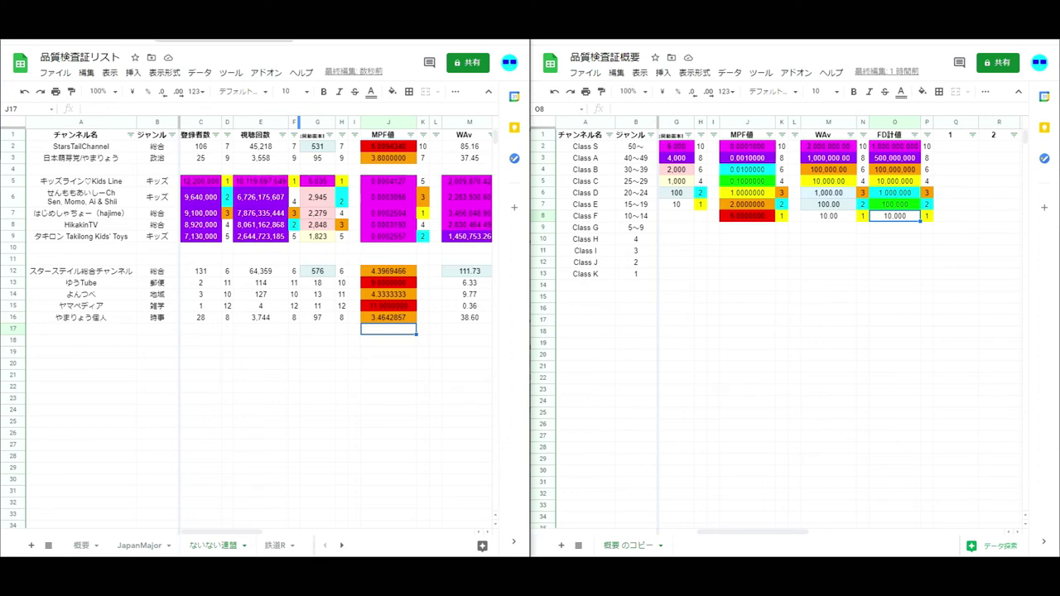
scroll(254, 548, down, 2)
Record class I for the 時事 channel in W16 of the ないない連盟 sheet
click(468, 315)
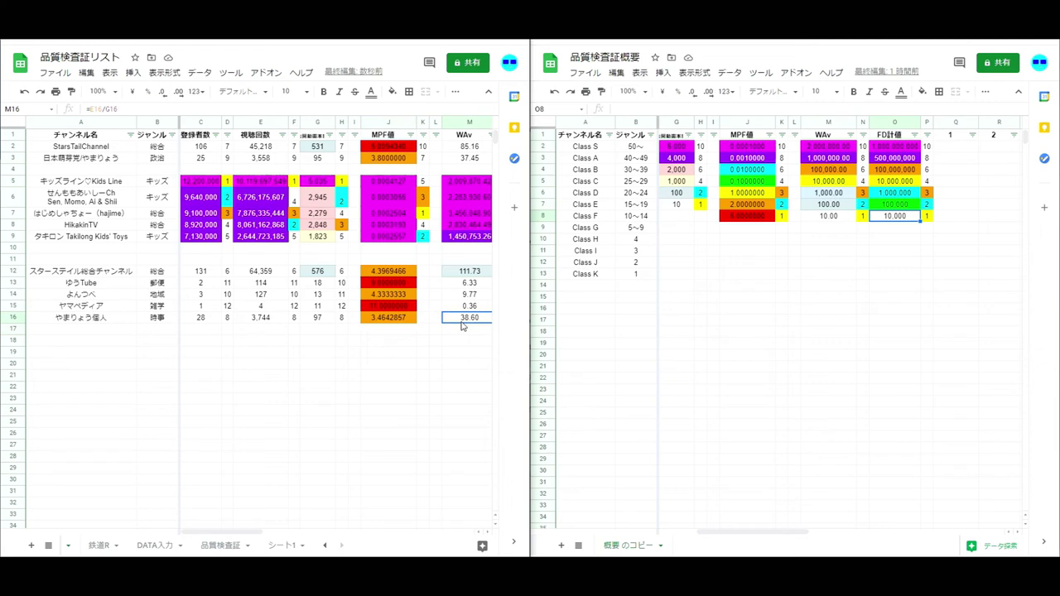
key(Right)
key(Right)
key(Right)
key(Right)
key(Right)
key(Right)
key(Right)
key(Right)
key(Right)
key(Right)
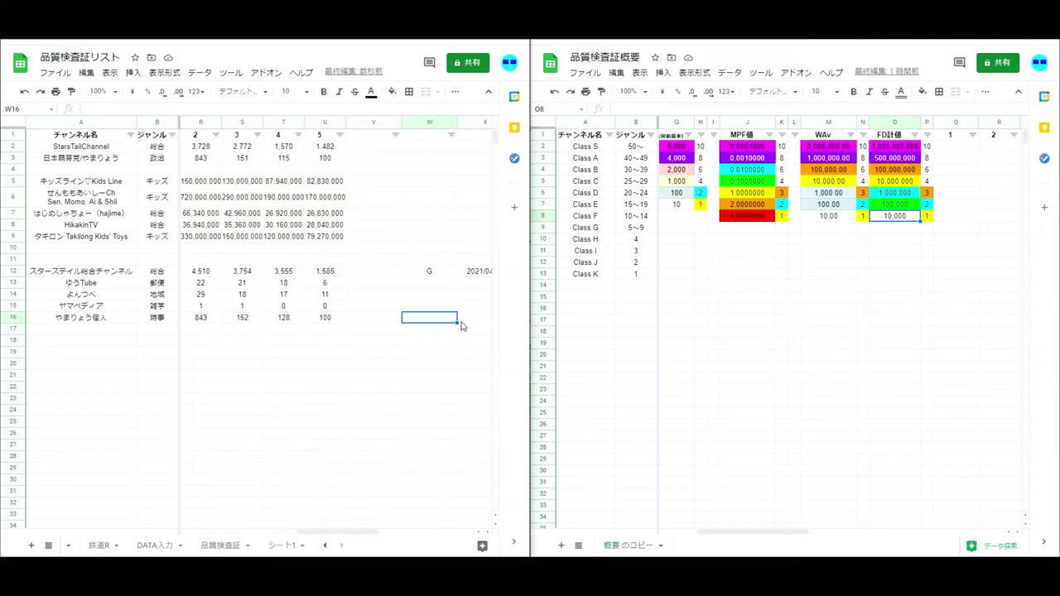
key(Zenkaku_Hankaku)
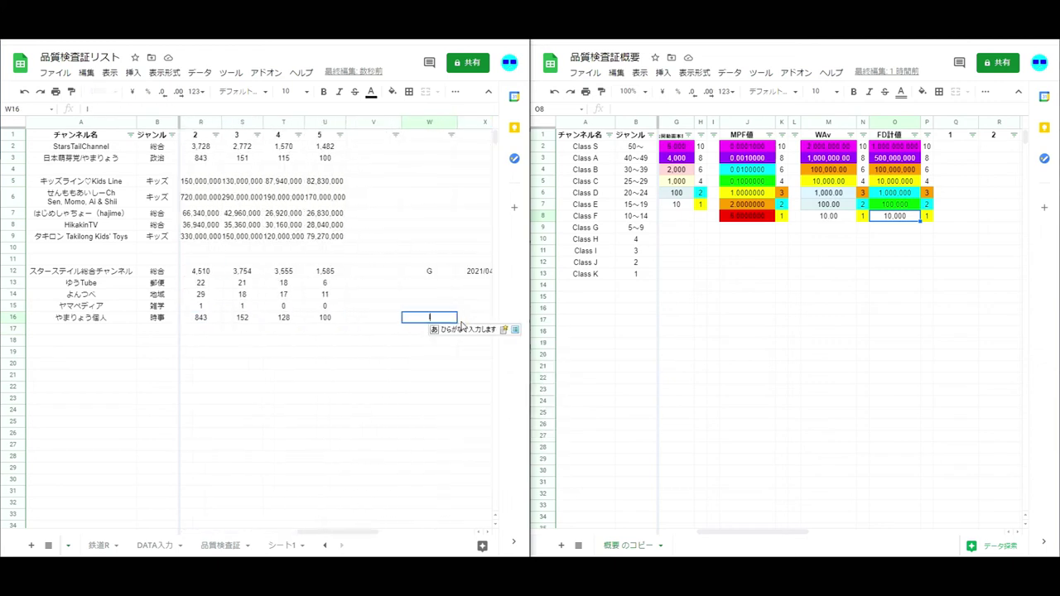
text(I)
key(Right)
key(Right)
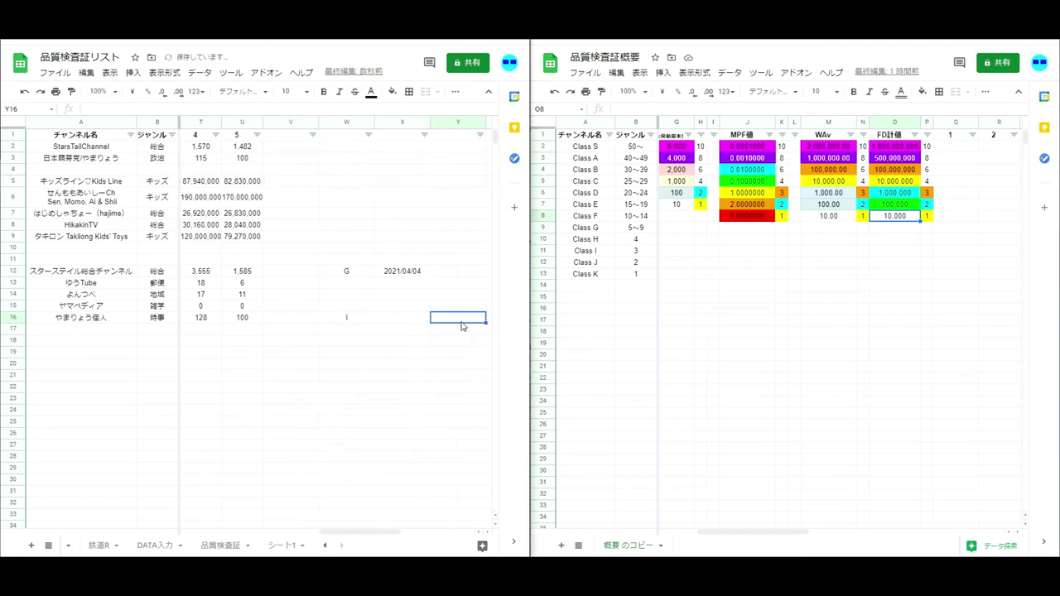
Put the ゆうTube data in row 6 of DATA入力 and check its 登録者数, 視聴回数 and video count points against the threshold table
key(ctrl+shift+Page_Up)
click(169, 195)
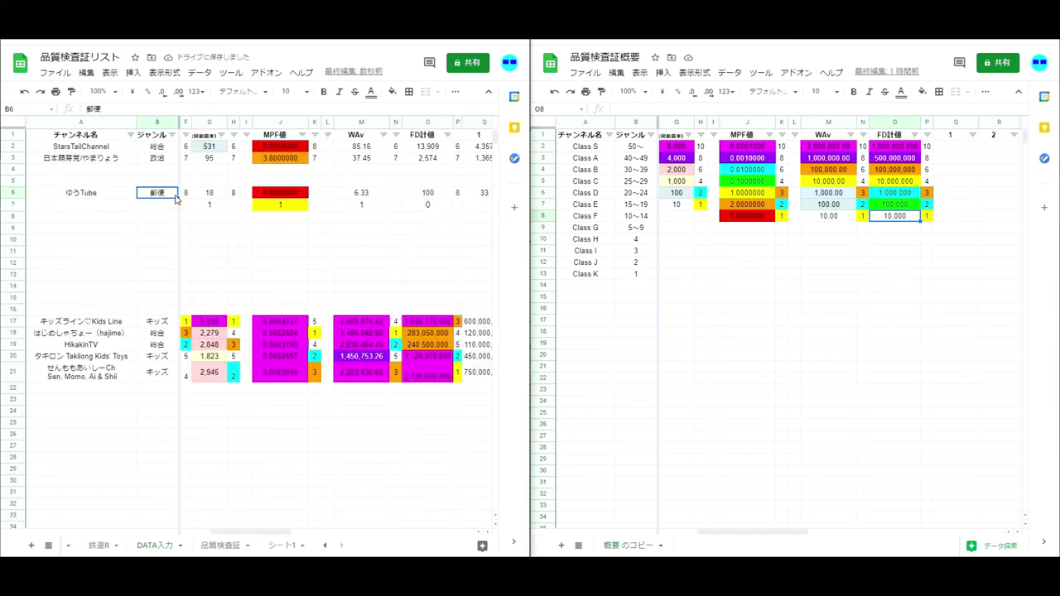
key(Right)
key(Down)
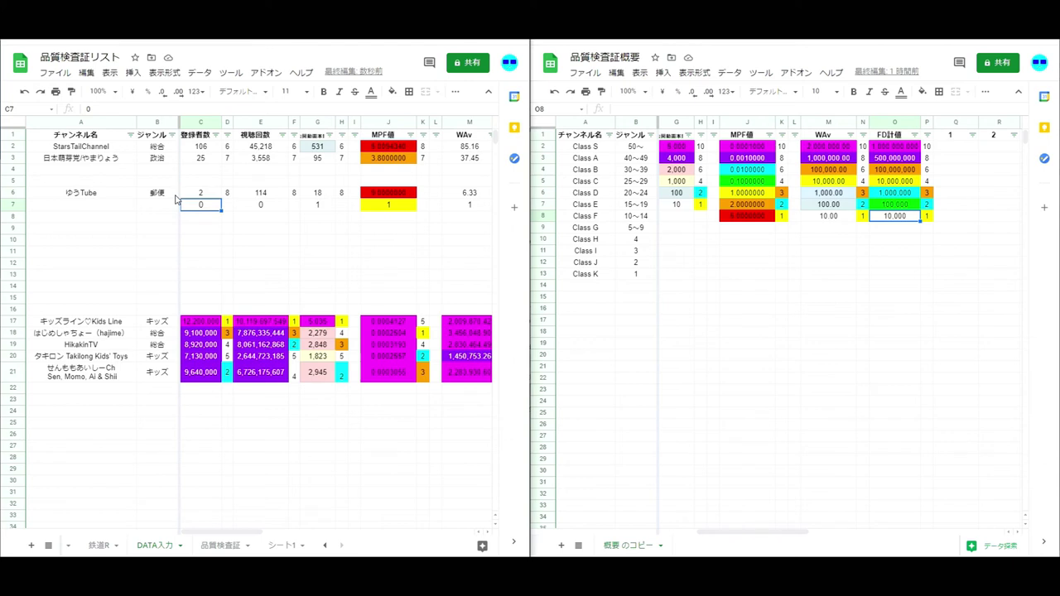
click(712, 528)
drag(713, 533, 677, 532)
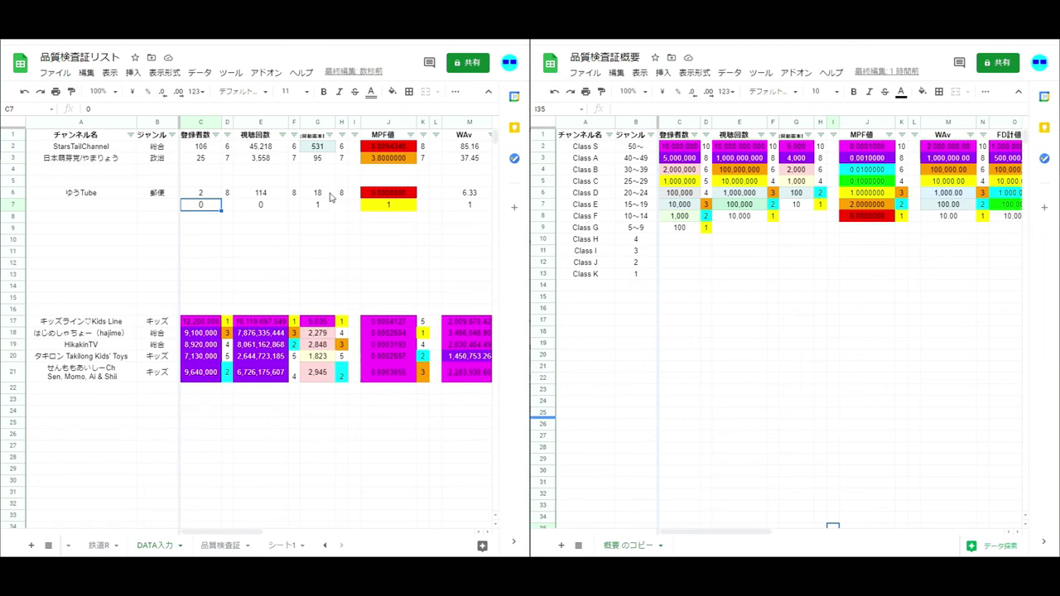
click(271, 209)
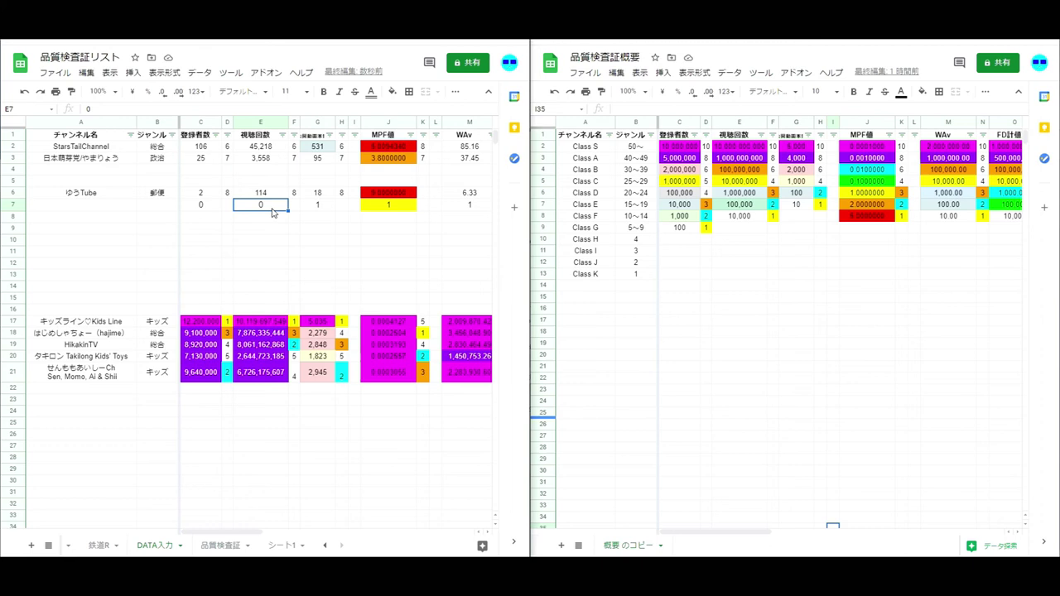
key(Right)
key(Right)
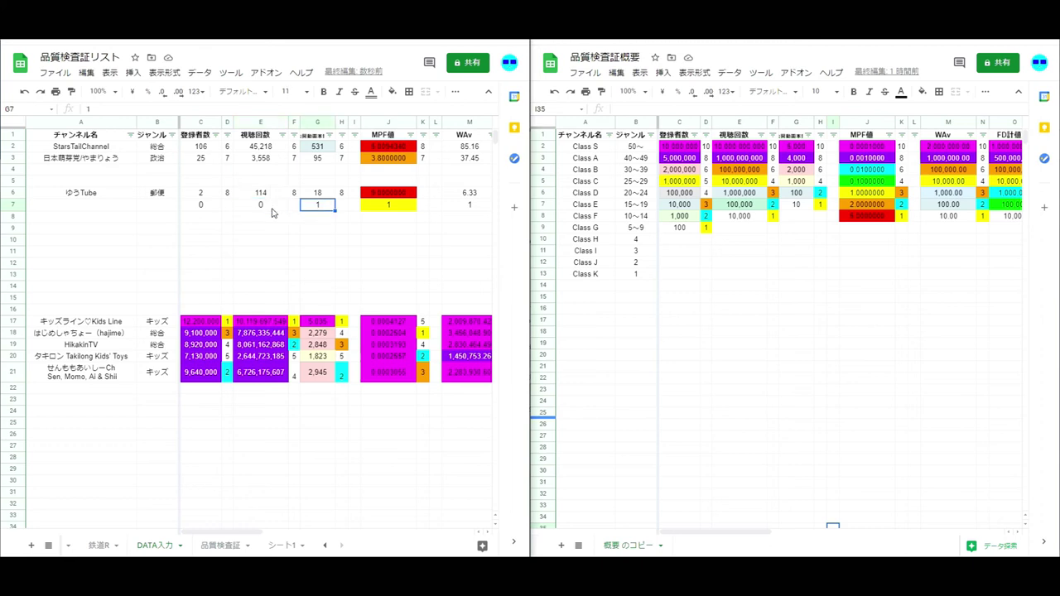
Set ゆうTube's MPF値 points in J7 to 0, following the threshold table
key(Right)
key(Right)
key(Right)
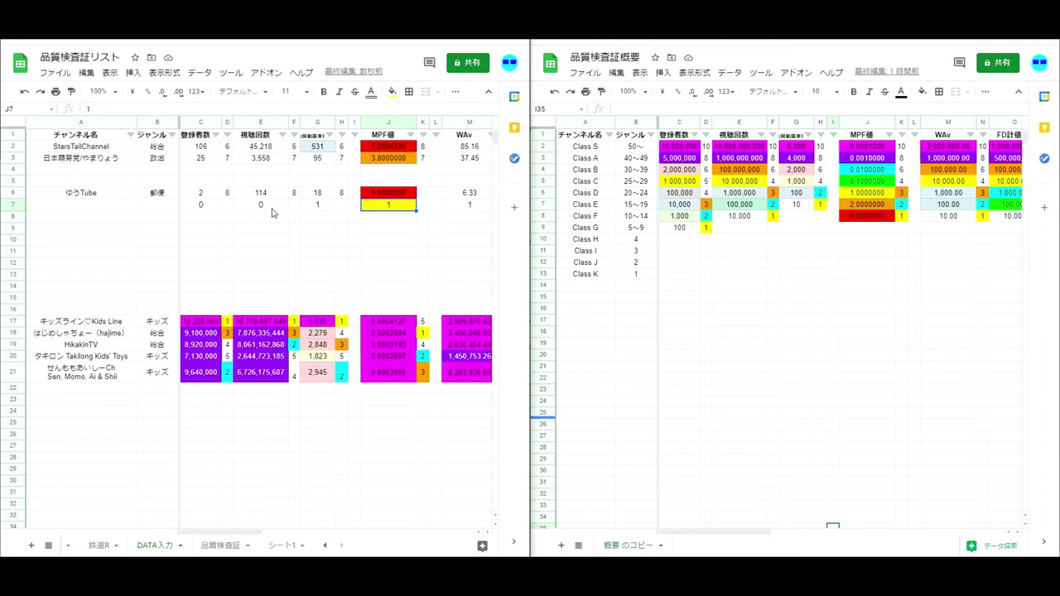
key(Right)
key(Right)
key(Right)
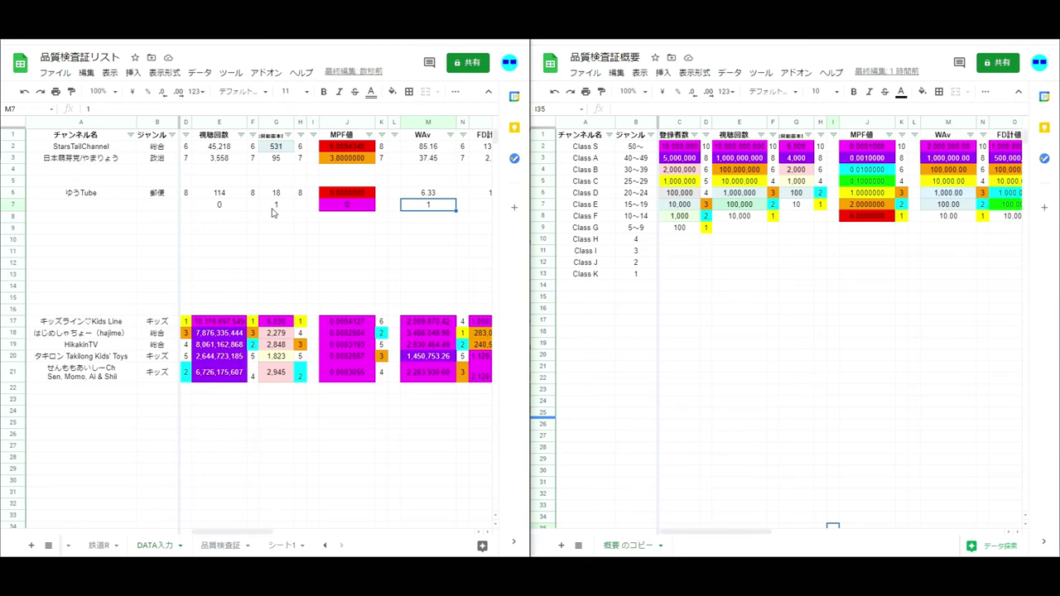
Set the WAv points in M7 to 0 and check the FD計値 points in O7
text(0)
key(Tab)
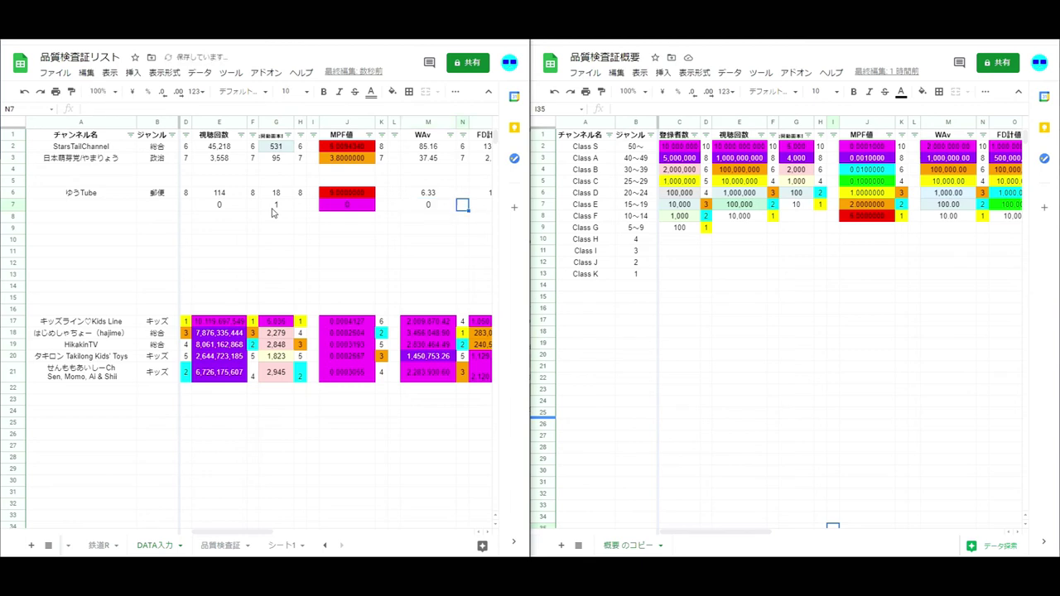
key(Tab)
key(Tab)
key(Left)
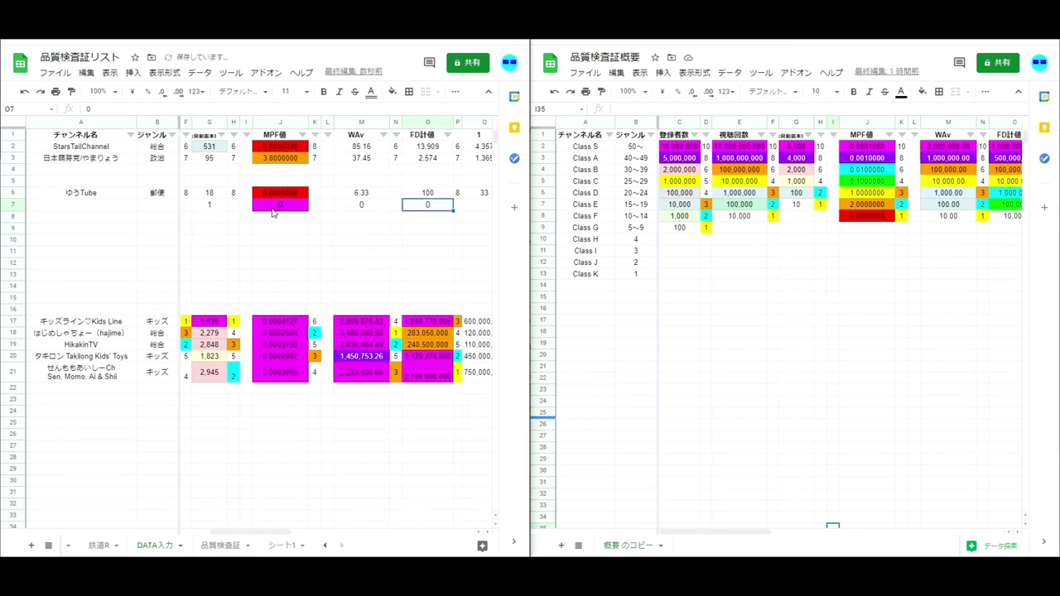
key(Right)
key(Right)
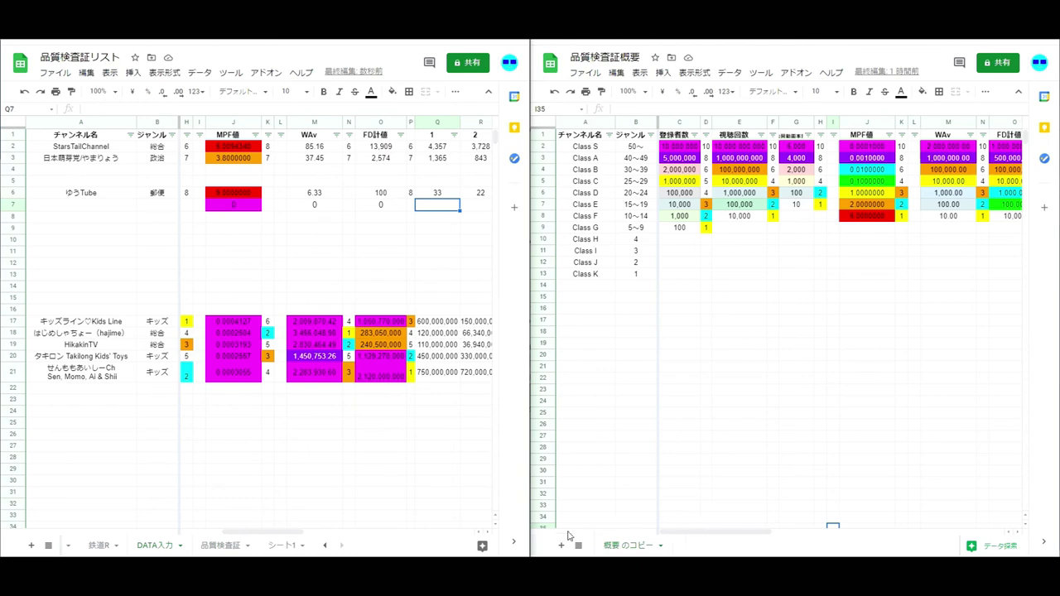
Set the Class to K on ゆうTube's 品質検査証 certificate
click(222, 545)
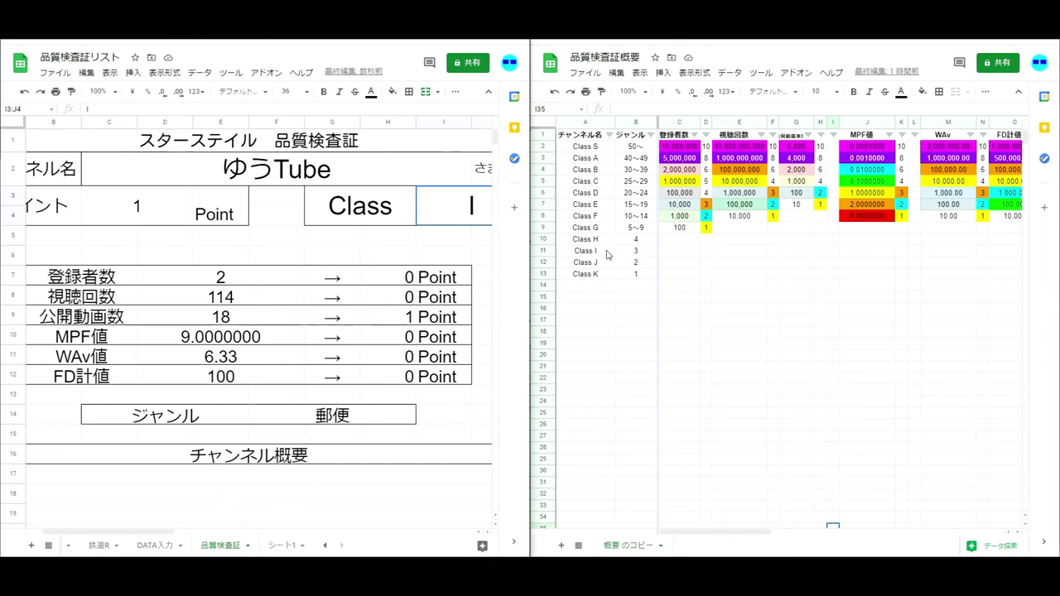
text(K)
key(Return)
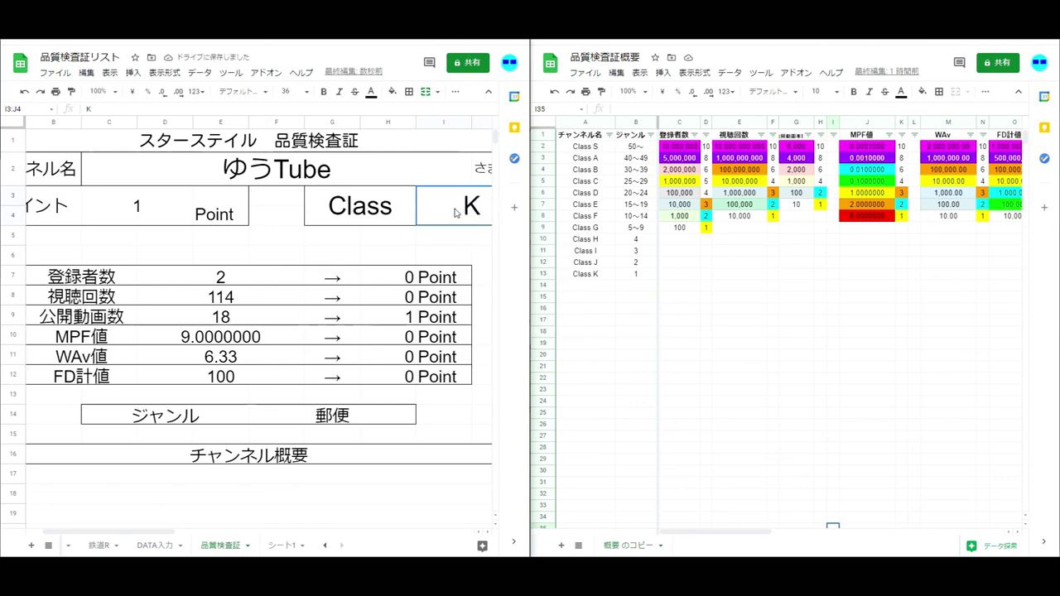
Paste the よんつべ channel's row into row 6 of the DATA入力 sheet
key(ctrl+shift+Page_Up)
click(62, 193)
key(ctrl+v)
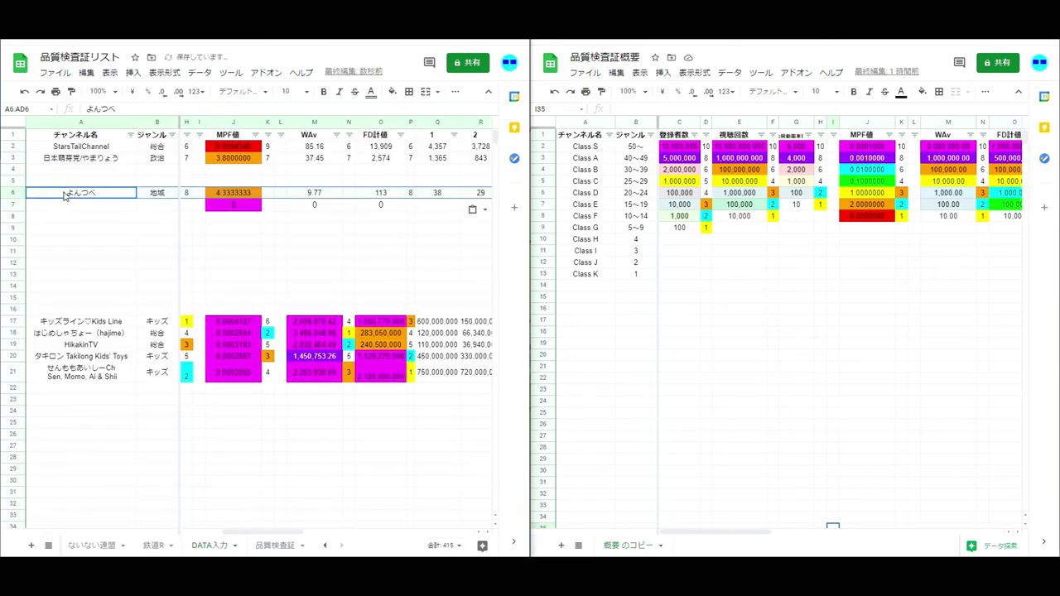
Check よんつべ's count points in row 7 and set the MPF値 points in J7 to 1, following the threshold table
key(Right)
key(Right)
key(Down)
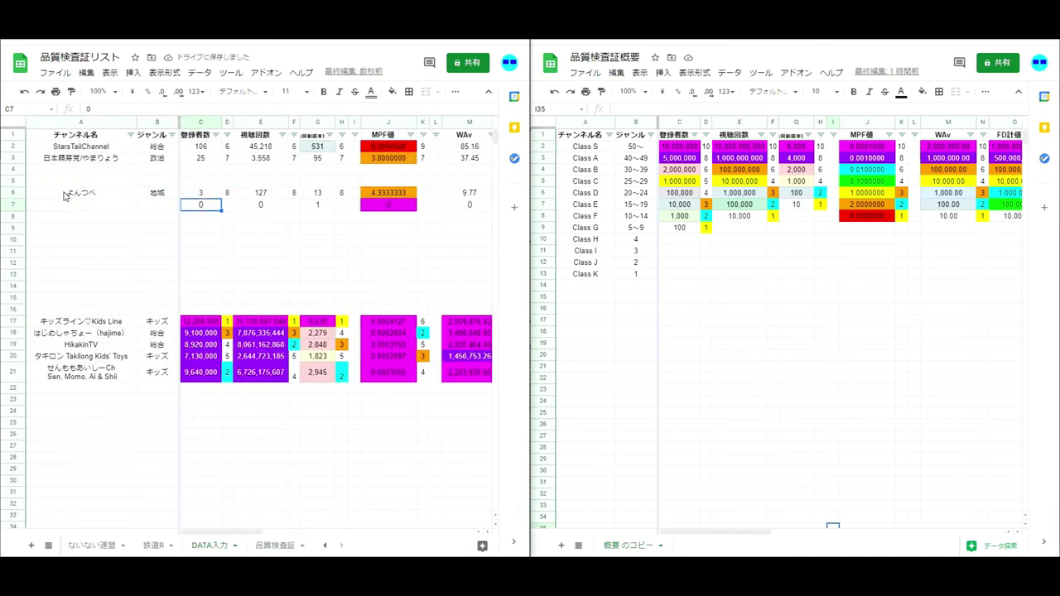
key(Right)
key(Right)
key(Right)
key(Right)
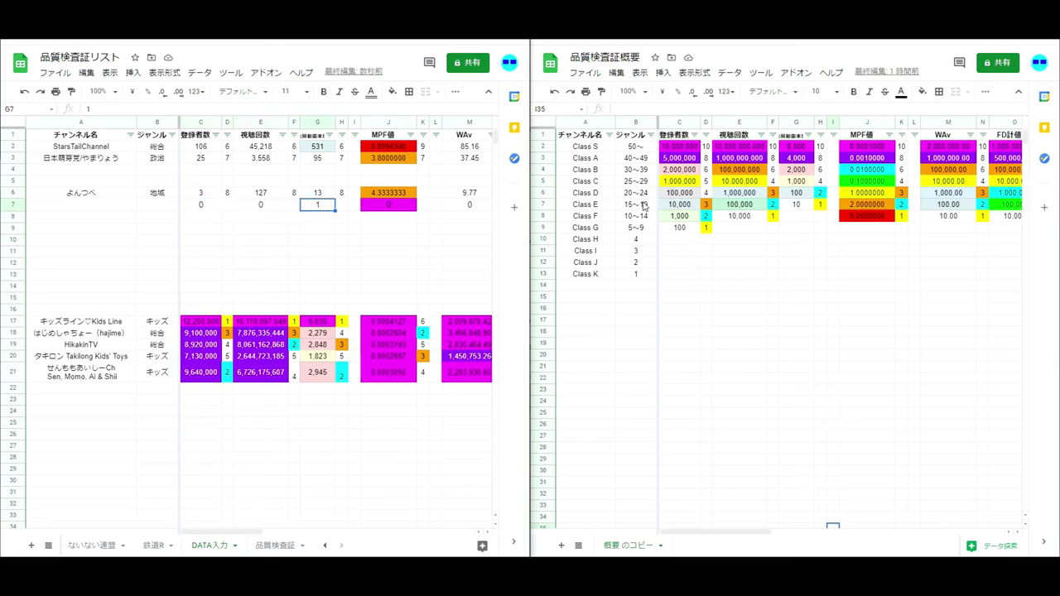
key(Right)
key(Right)
key(Right)
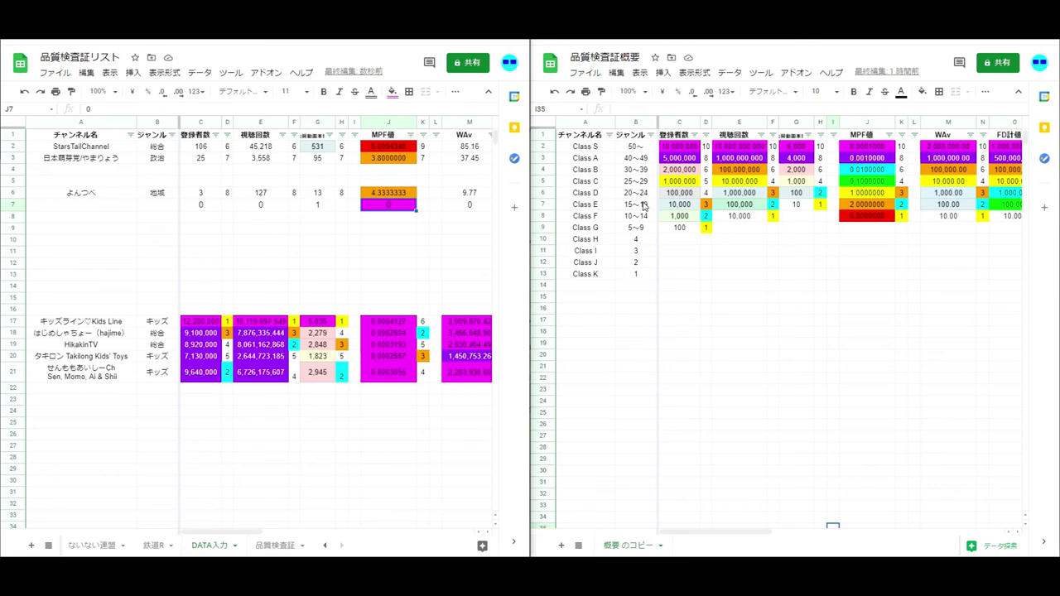
text(1)
key(Tab)
Check よんつべ's WAv points in M7 and FD計値 points in O7 against the threshold table
key(Right)
key(Right)
key(Right)
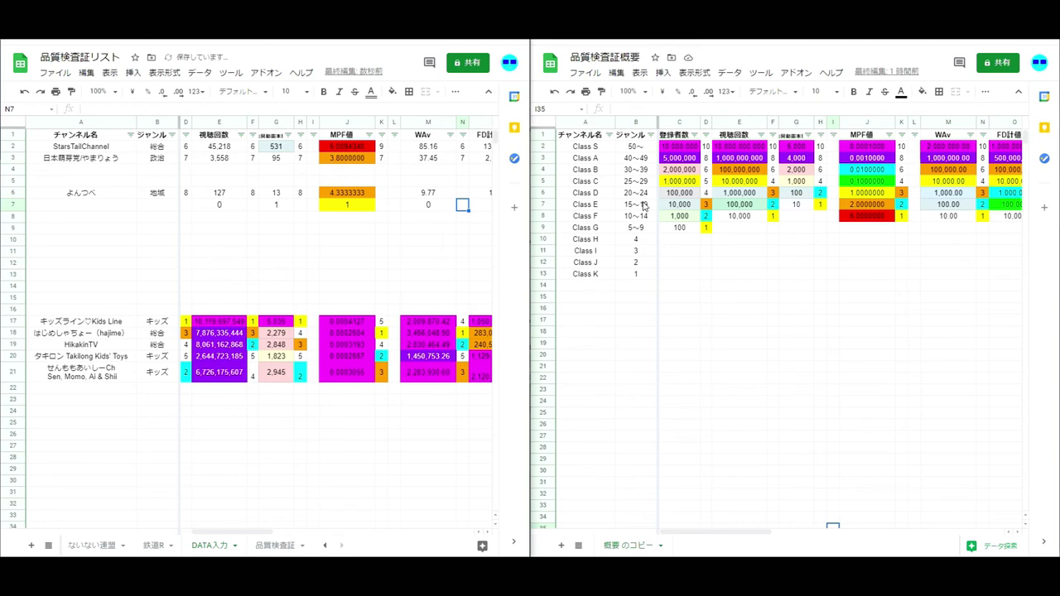
key(Left)
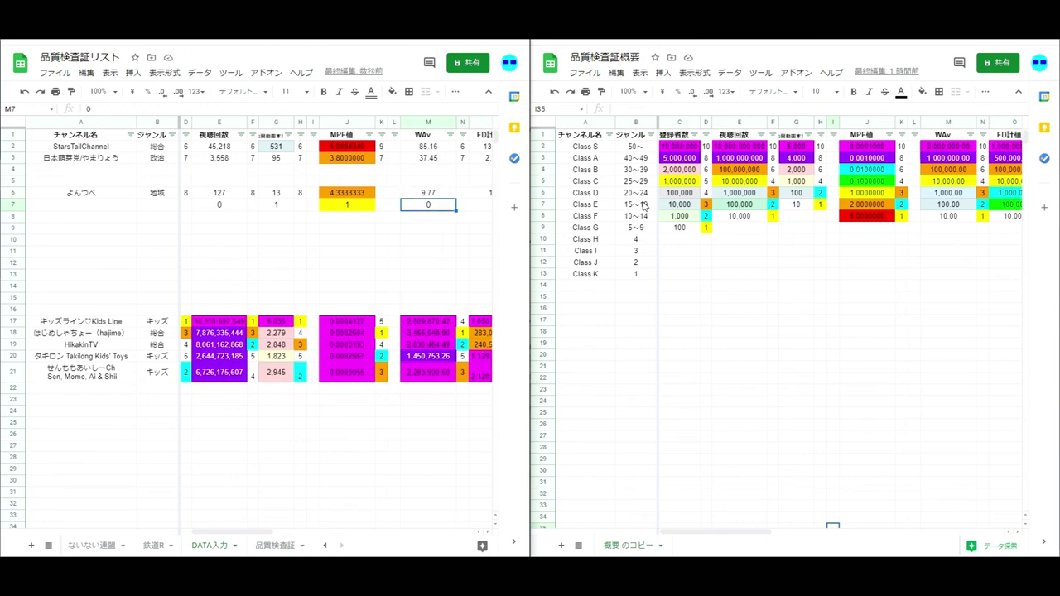
key(Right)
key(Right)
key(Right)
key(Right)
key(Right)
key(Right)
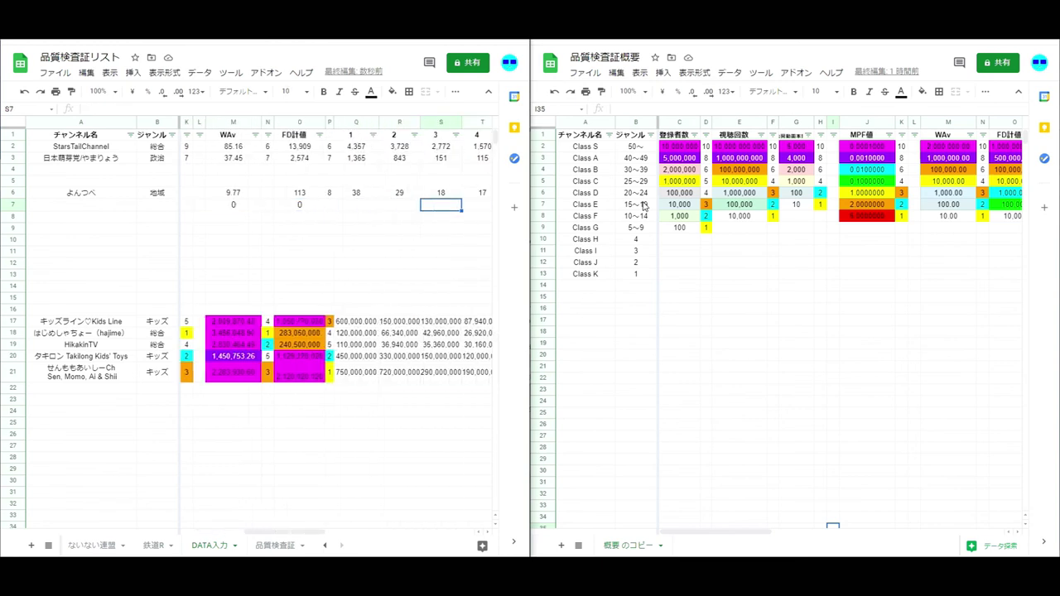
Set the Class to J on よんつべ's 品質検査証 certificate
click(264, 546)
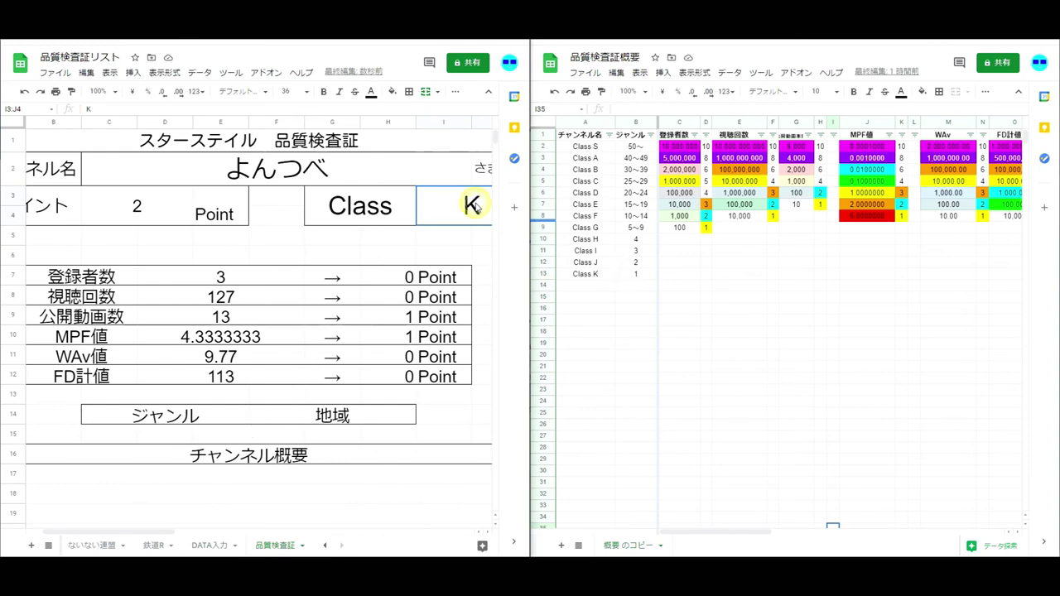
text(J)
key(Return)
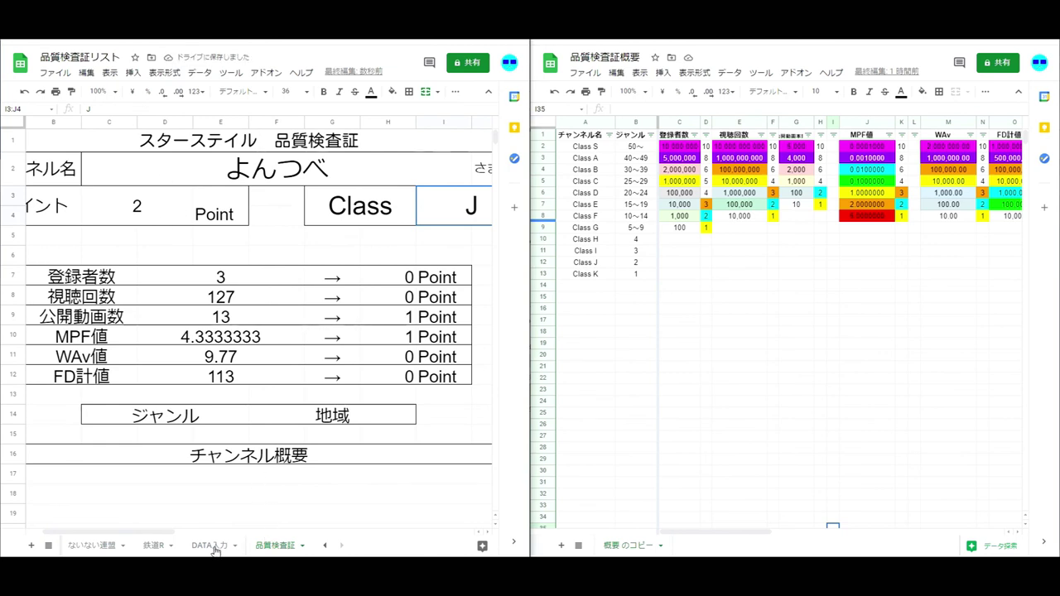
Record Class J in W14 and the date 2021/04/04 in X14 of よんつべ's row on the ないない連盟 sheet
scroll(115, 547, up, 3)
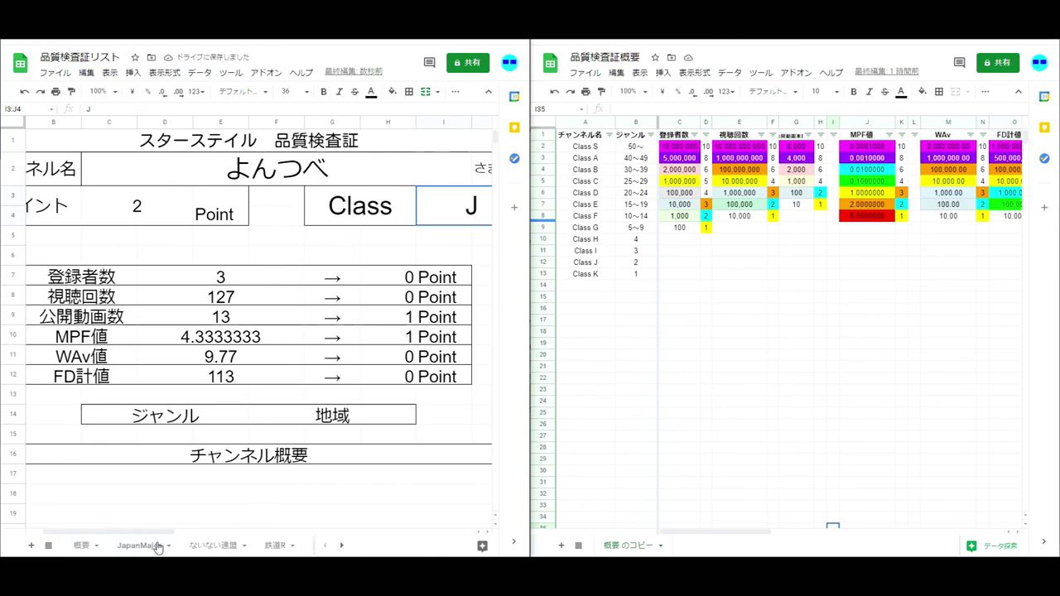
click(206, 547)
click(457, 296)
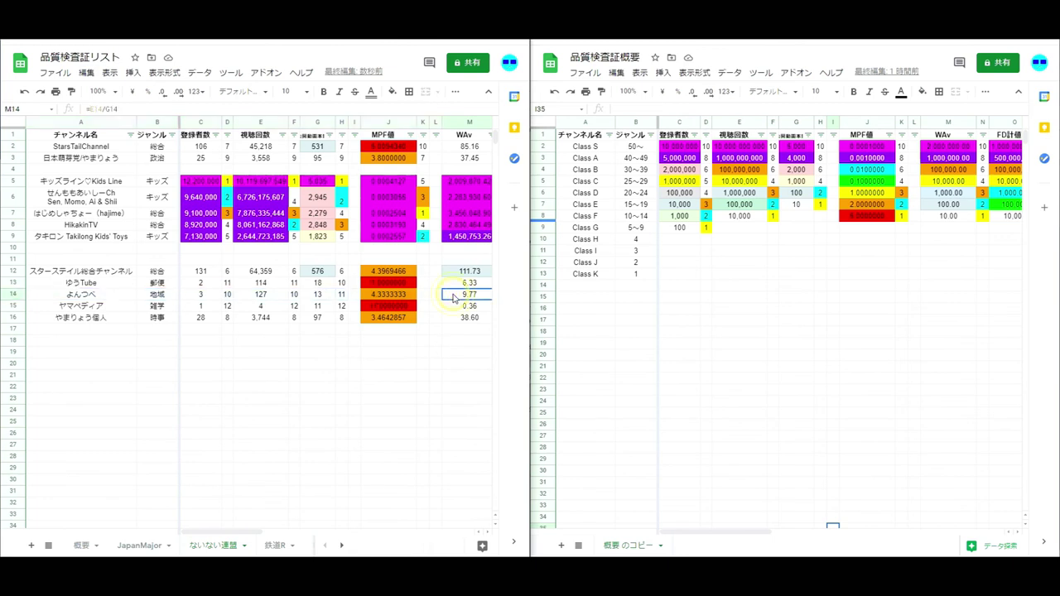
key(Right)
key(Right)
key(Right)
key(Right)
key(Right)
key(Right)
key(Right)
key(Right)
key(Right)
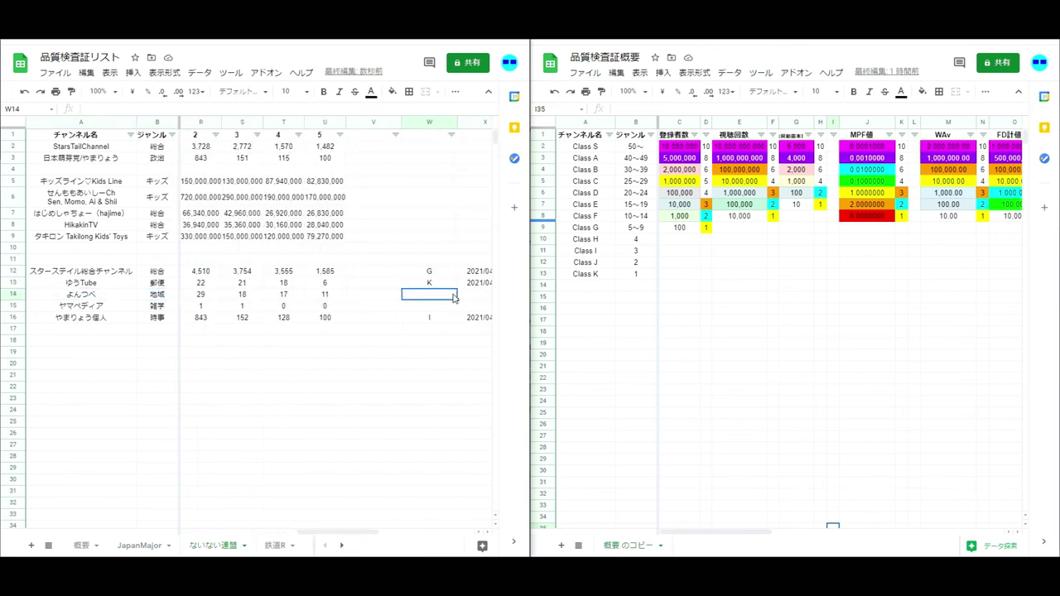
text(J)
key(Tab)
text(2021/)
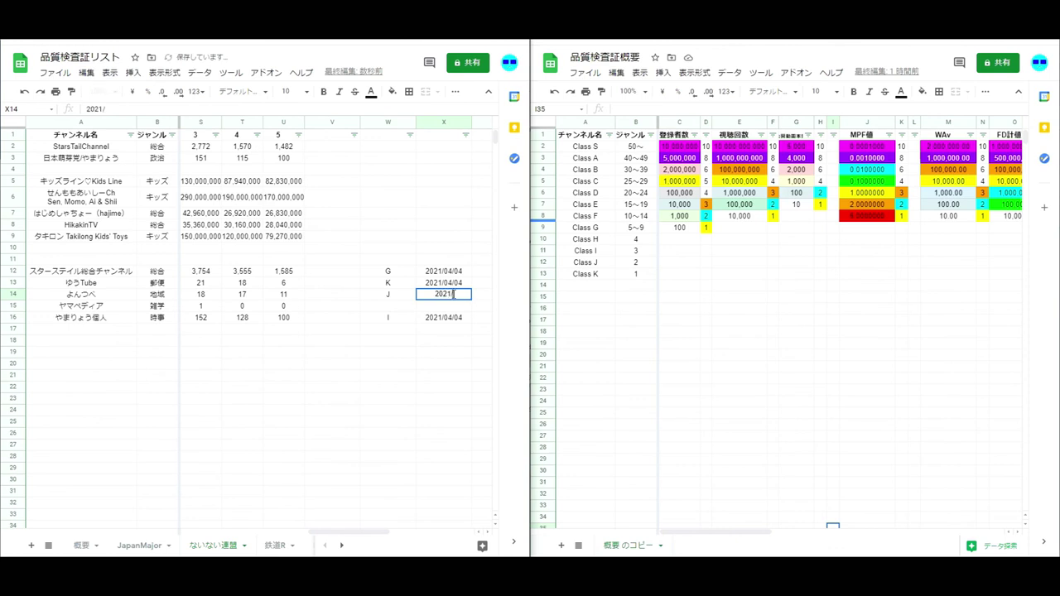
text(04/04)
key(Return)
Go over ヤマペディア's values in row 15 and enter Class K in W15
key(Left)
key(Left)
key(Left)
key(Left)
key(Left)
key(Left)
key(Left)
key(Left)
key(Left)
key(Left)
key(Left)
key(Left)
key(Left)
key(Left)
key(Left)
key(Left)
key(Left)
key(Left)
key(Left)
key(Left)
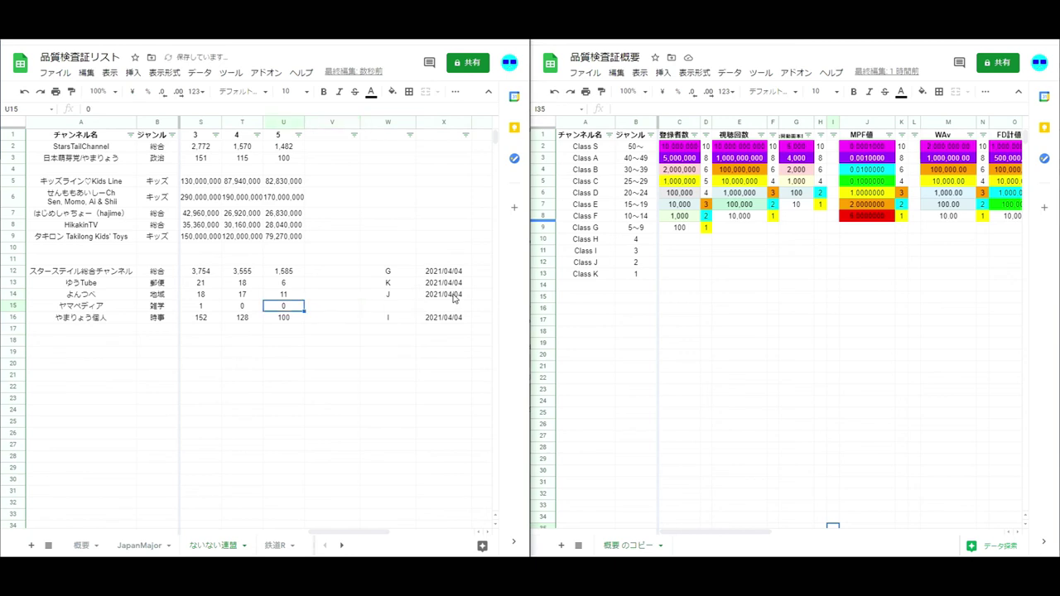
key(Right)
key(Right)
key(Right)
key(Right)
key(Right)
key(Right)
key(Right)
key(Right)
key(Right)
key(Right)
key(Right)
key(Right)
key(Right)
key(Right)
key(Right)
key(Right)
key(Right)
key(Right)
key(Right)
key(Right)
key(Right)
key(Right)
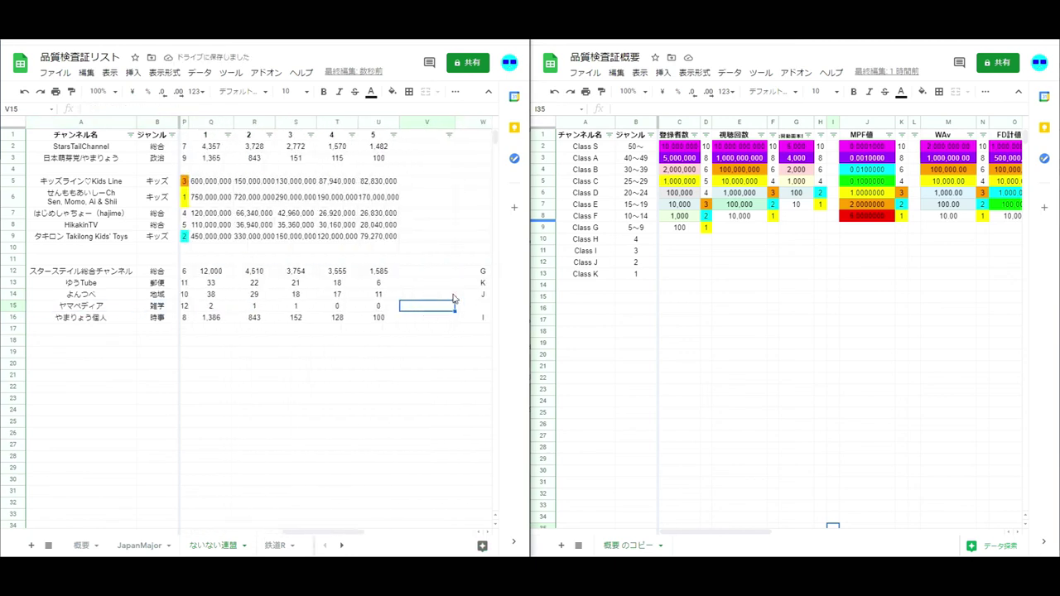
text(K)
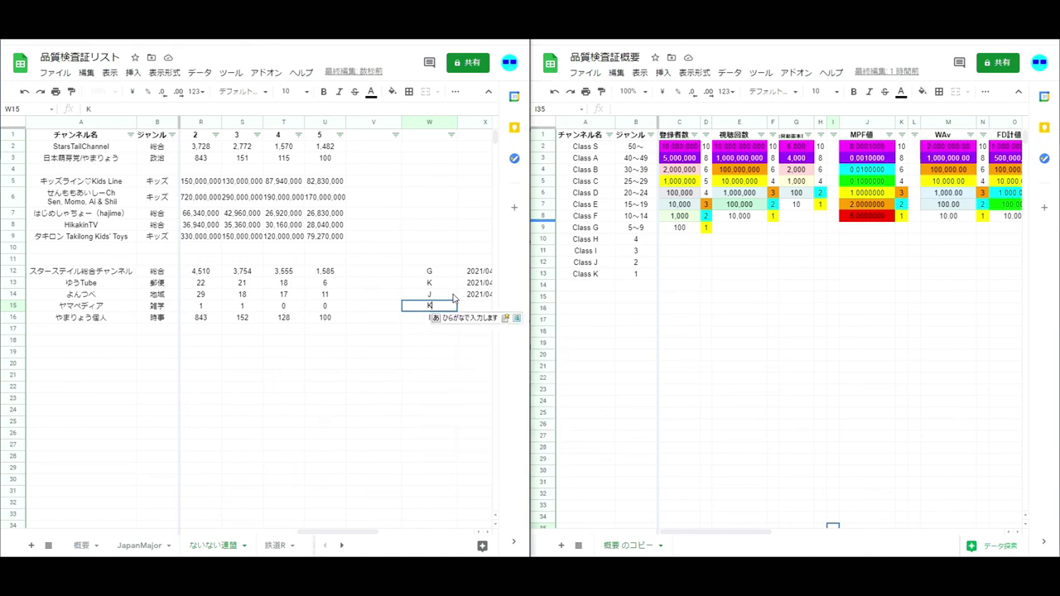
key(Tab)
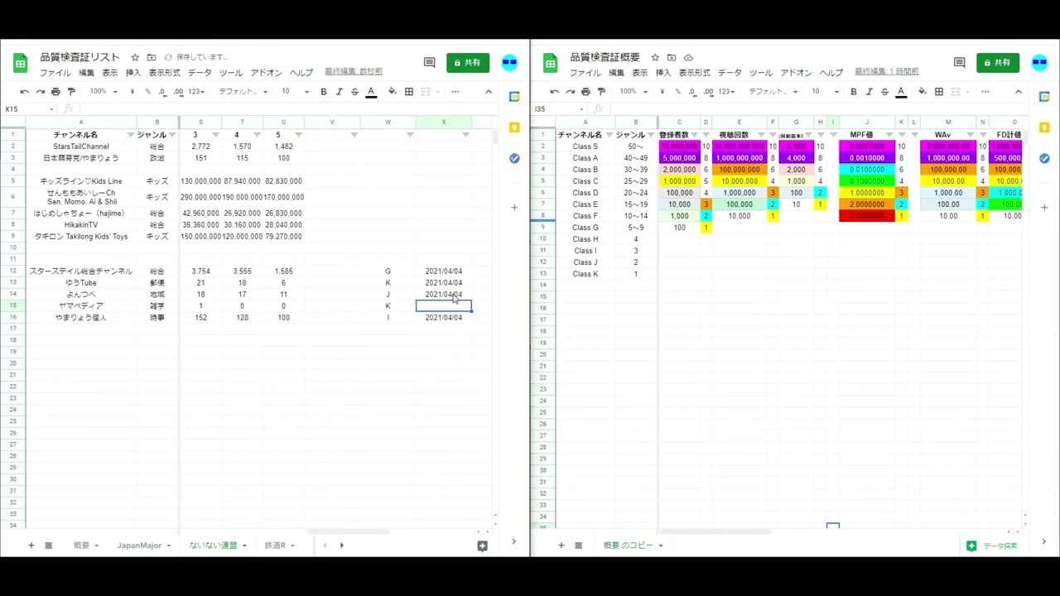
Examine ヤマペディア's figures from 登録者数 through WAv in row 15 against the threshold table
key(Home)
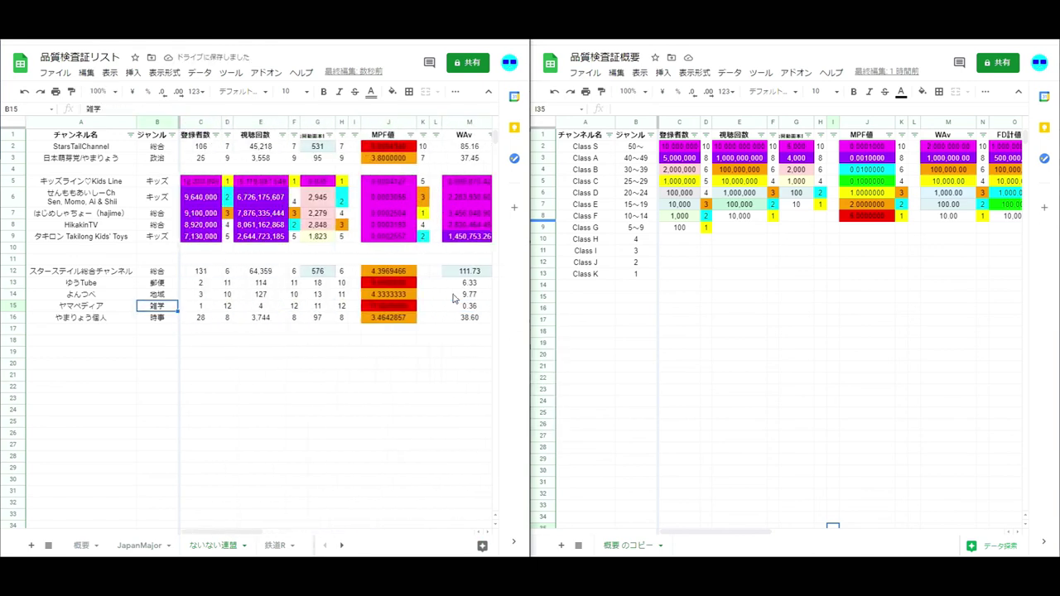
key(Right)
key(Right)
key(Right)
key(Right)
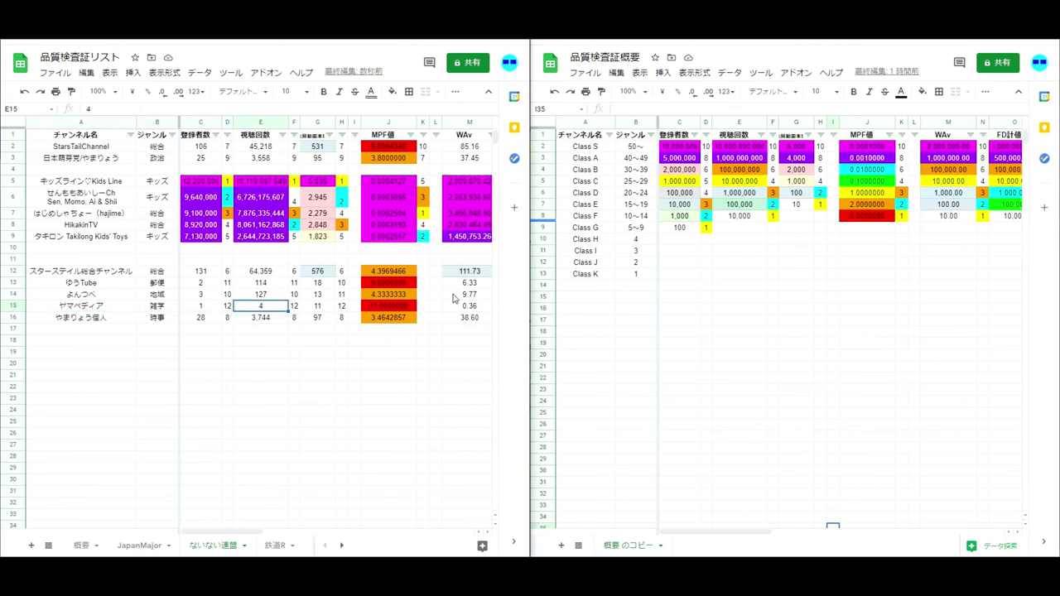
key(Right)
key(Right)
key(Right)
key(Right)
key(Right)
key(Right)
key(Right)
key(Right)
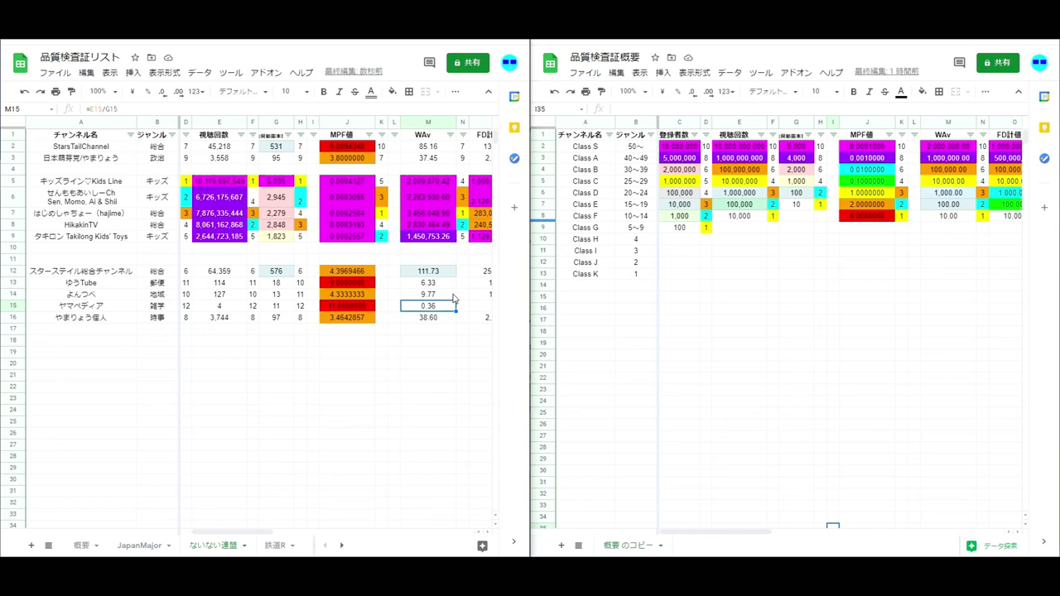
click(358, 226)
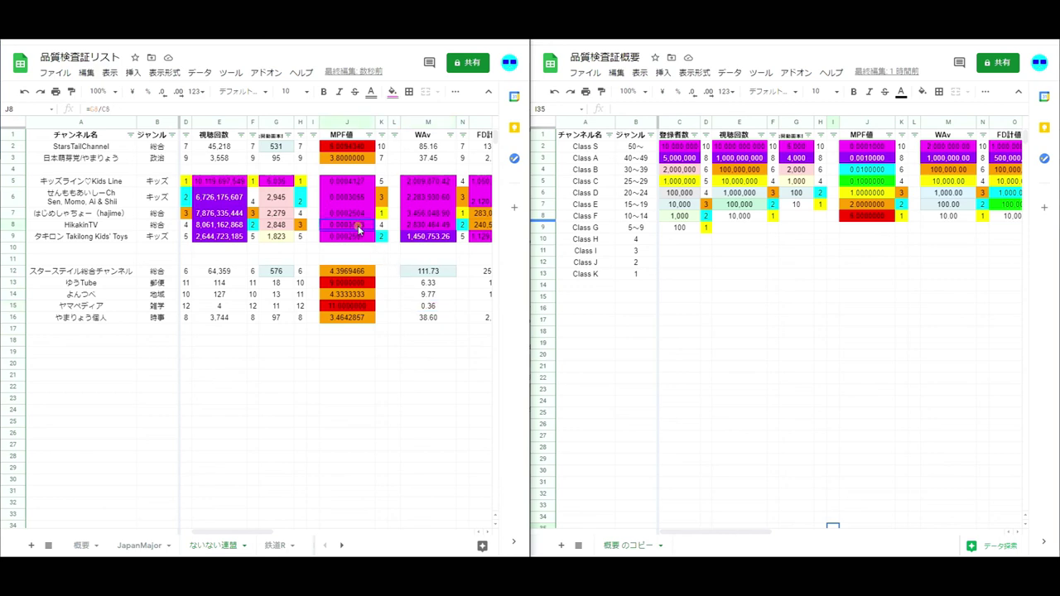